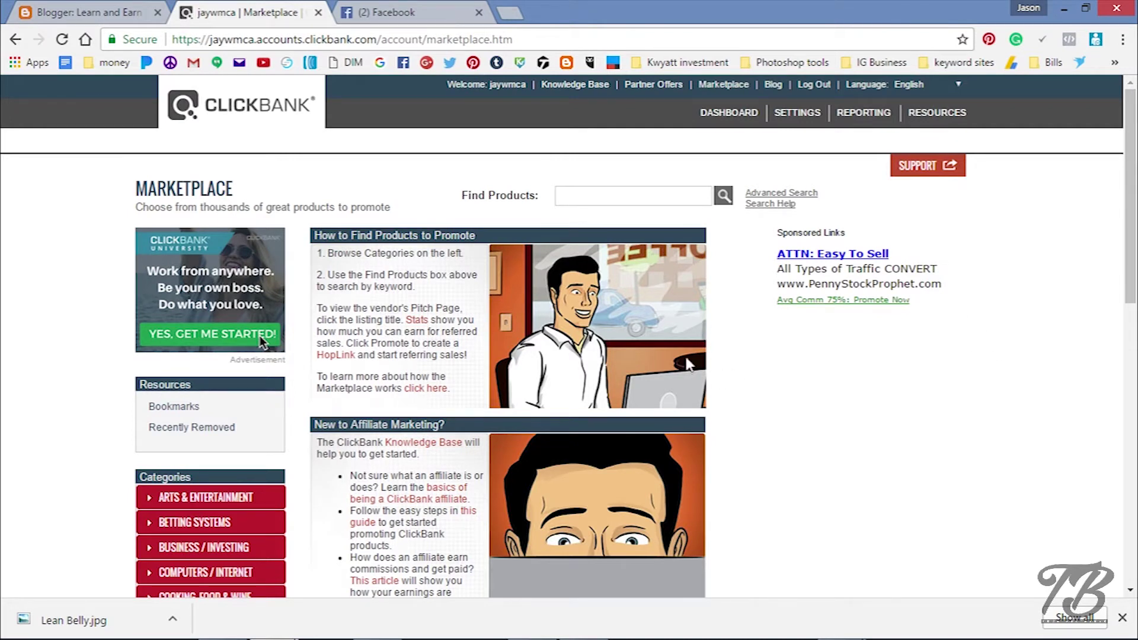
{"action": "scroll", "coordinate": [812, 356], "scroll_direction": "down", "scroll_amount": 1}
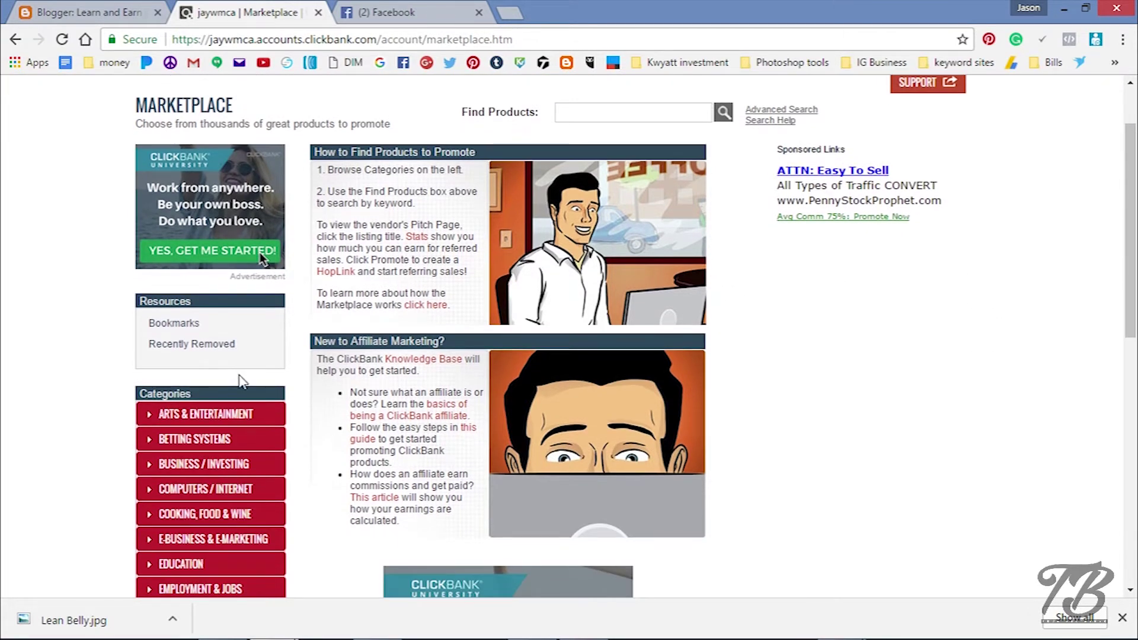
{"action": "scroll", "coordinate": [238, 380], "scroll_direction": "down", "scroll_amount": 1}
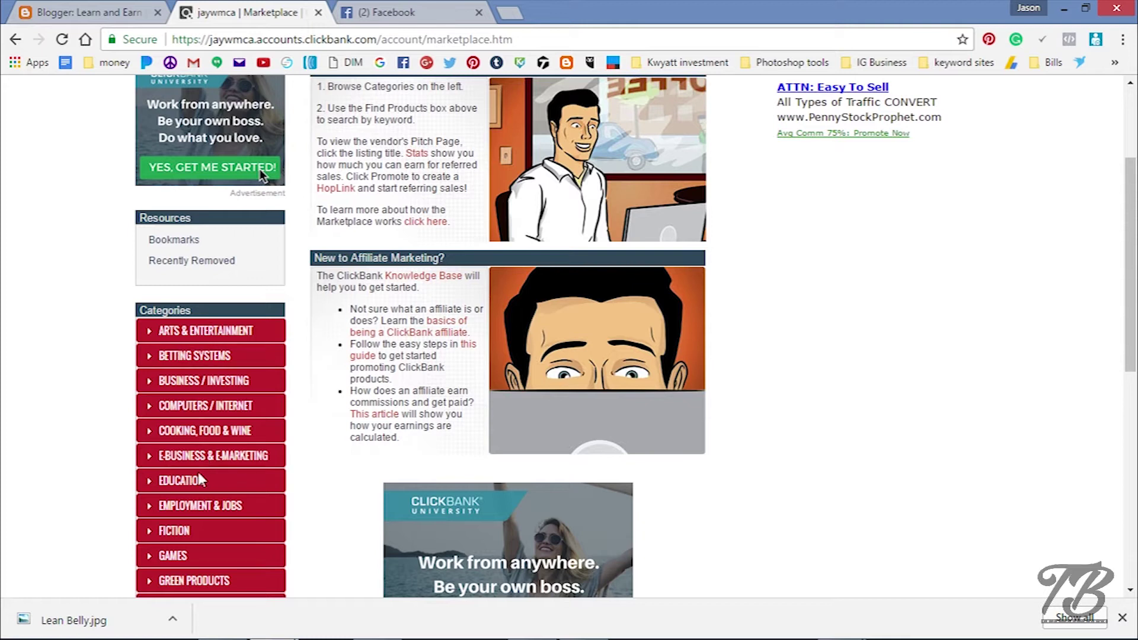
{"action": "scroll", "coordinate": [198, 480], "scroll_direction": "down", "scroll_amount": 2}
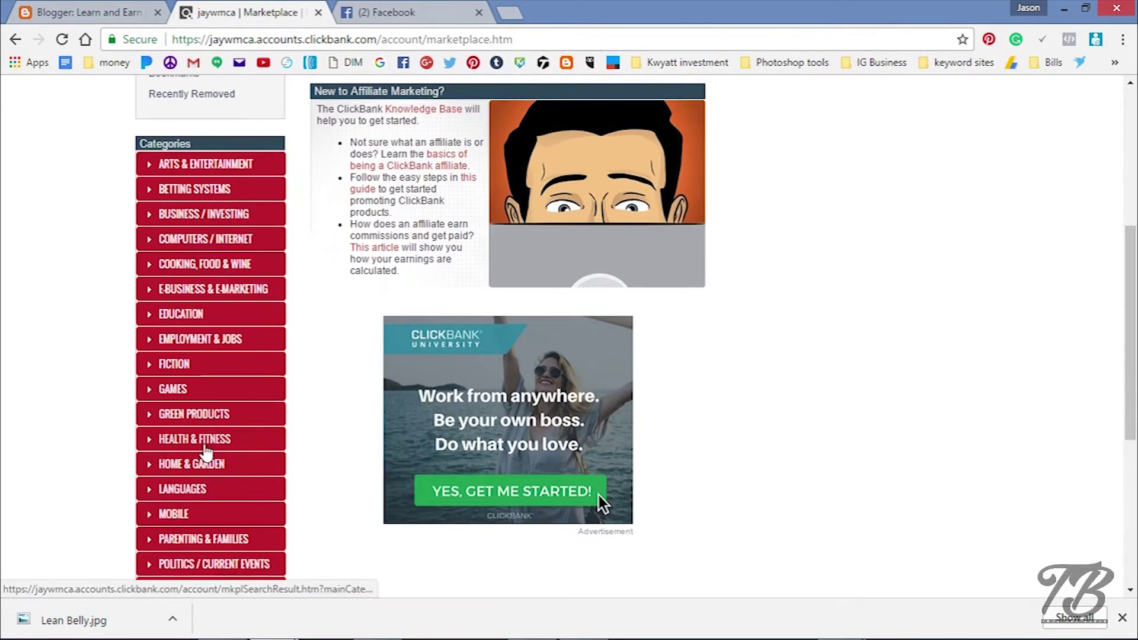
Step: Promote Lean Belly Breakthrough from the Health & Fitness listings, generate its HopLink and copy the address
{"action": "left_click", "coordinate": [203, 449]}
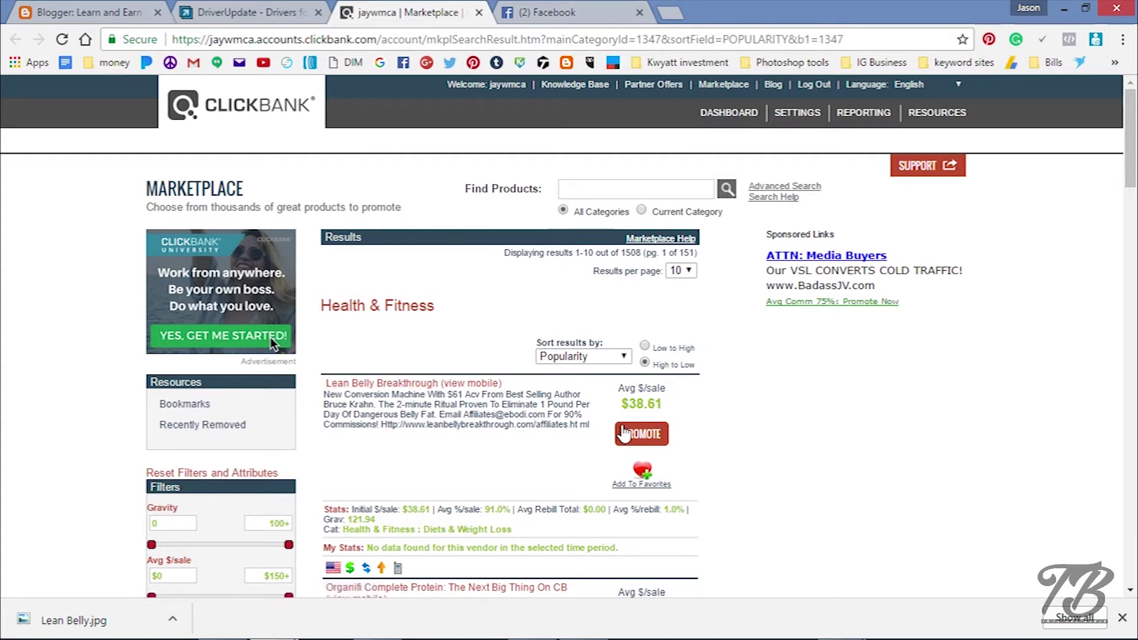
{"action": "left_click", "coordinate": [643, 436]}
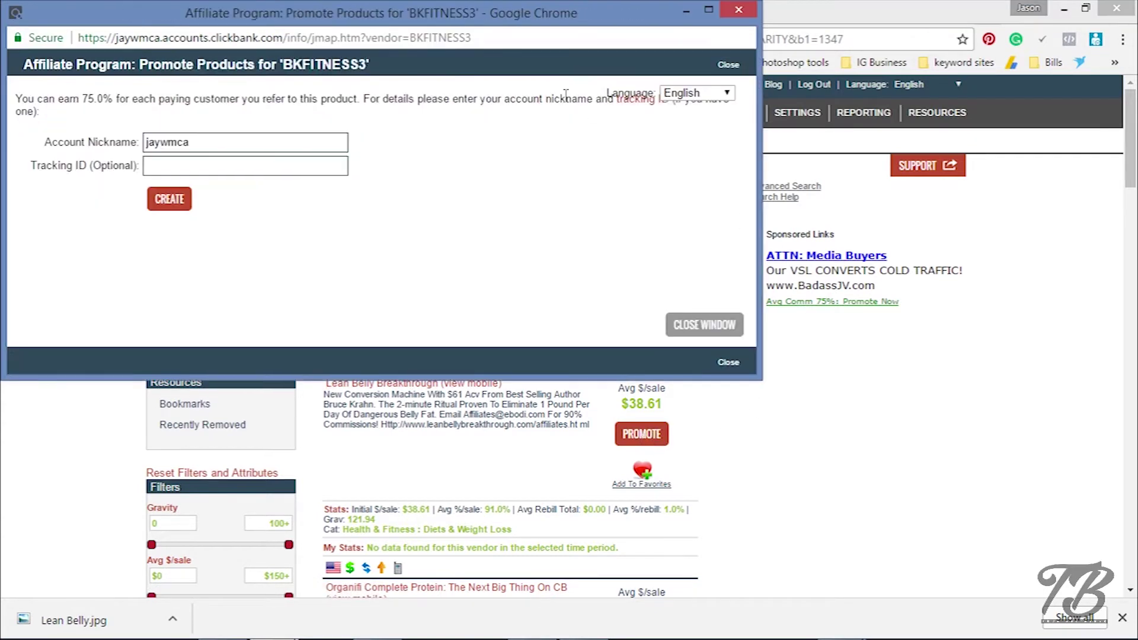
{"action": "left_click", "coordinate": [177, 204]}
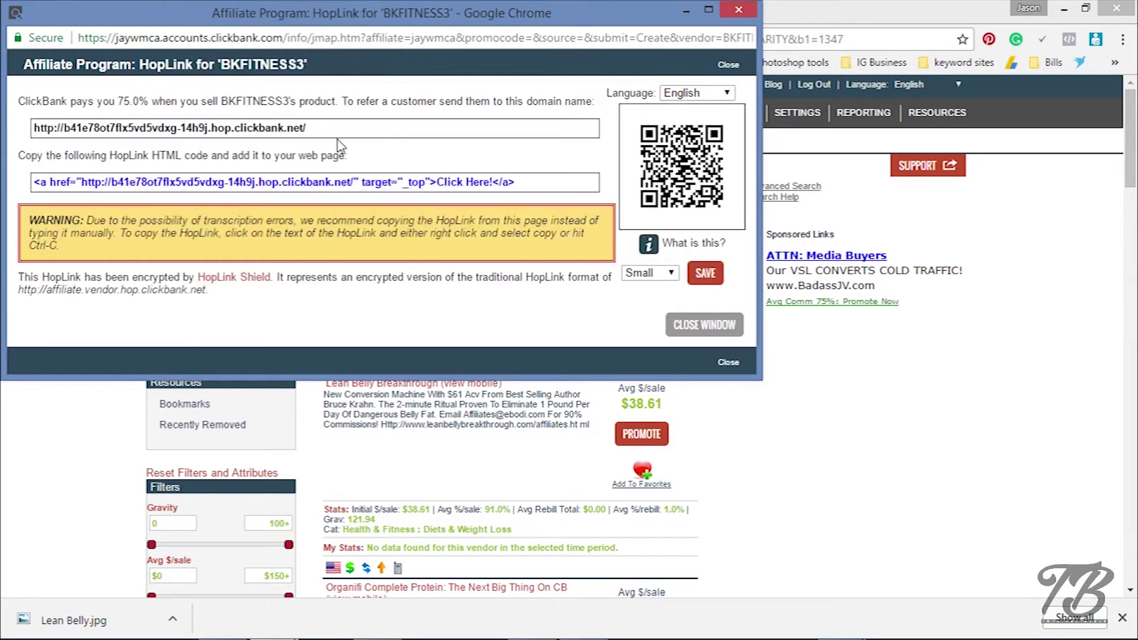
{"action": "left_click", "coordinate": [311, 132]}
{"action": "right_click", "coordinate": [307, 131]}
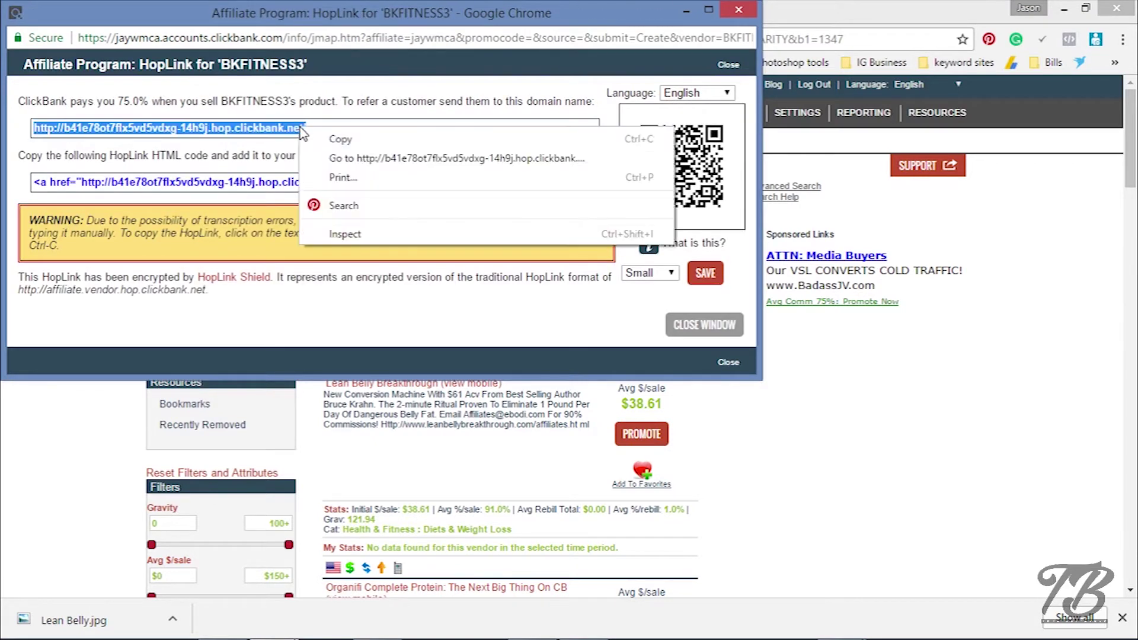
{"action": "left_click", "coordinate": [372, 146]}
{"action": "left_click", "coordinate": [840, 8]}
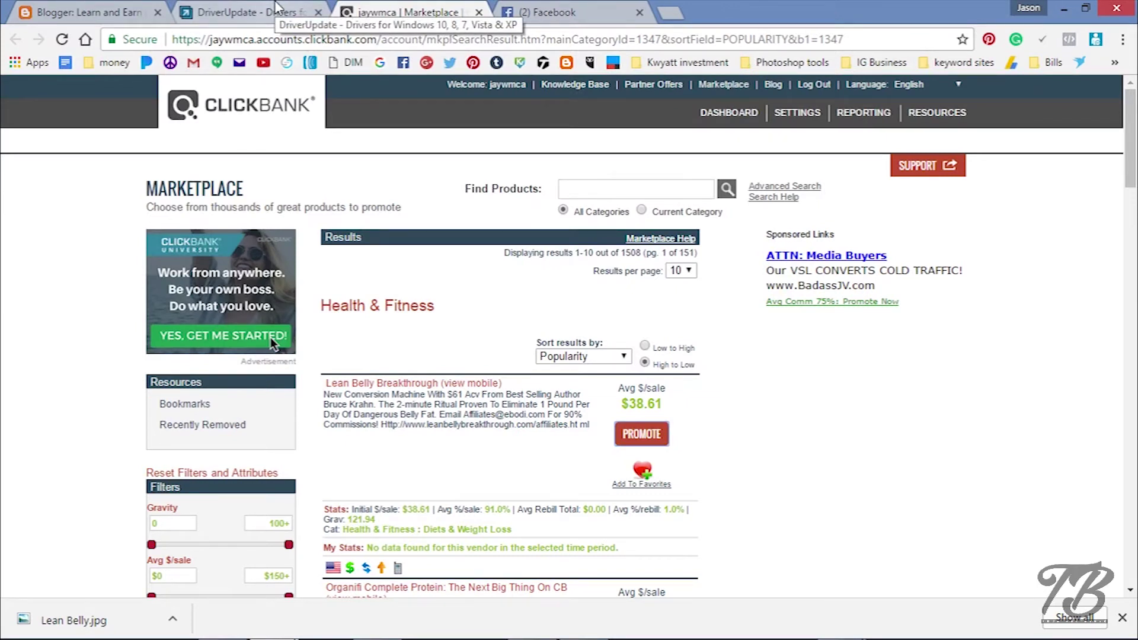
Step: Start a new Blogger blog and paste the copied Lean Belly Breakthrough product name as its title
{"action": "left_click", "coordinate": [42, 11]}
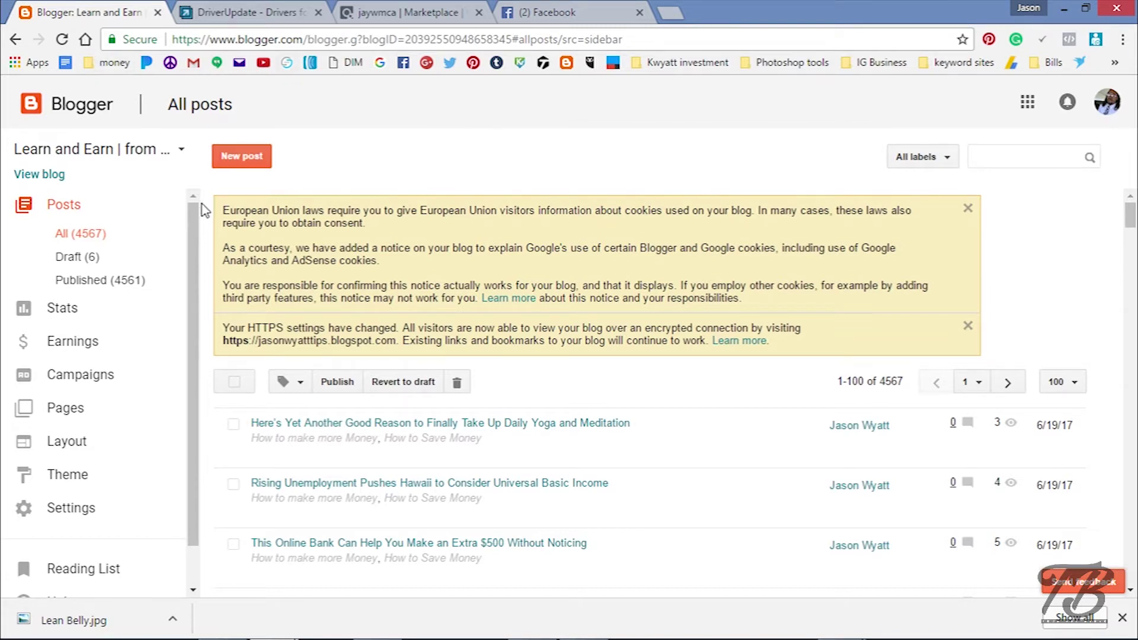
{"action": "scroll", "coordinate": [188, 287], "scroll_direction": "down", "scroll_amount": 2}
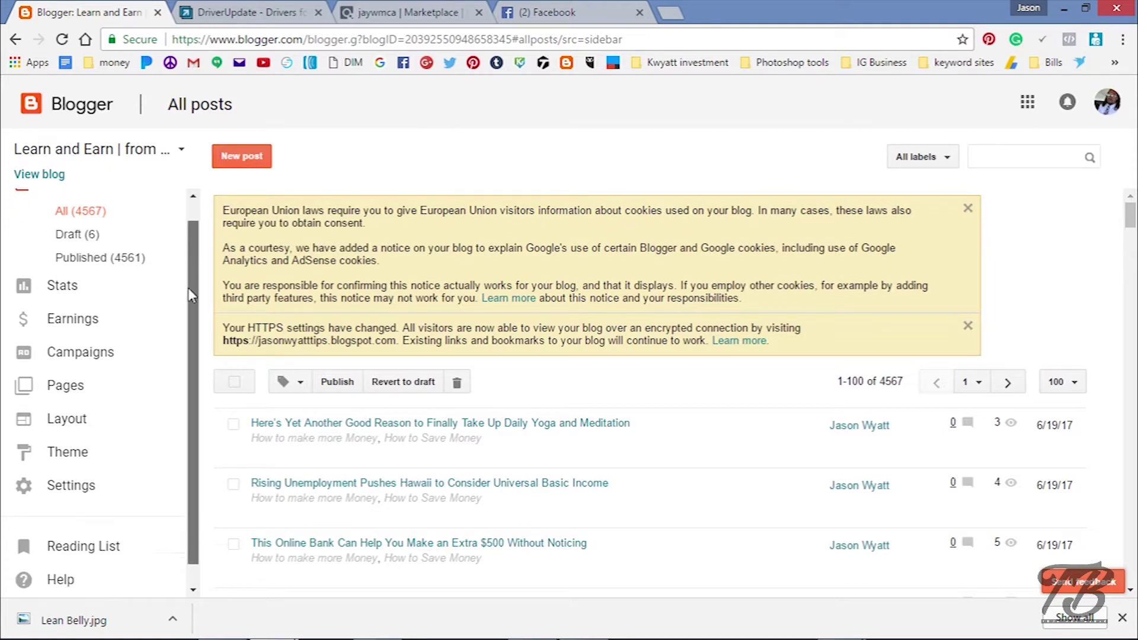
{"action": "left_click", "coordinate": [173, 156]}
{"action": "scroll", "coordinate": [172, 534], "scroll_direction": "down", "scroll_amount": 5}
{"action": "scroll", "coordinate": [189, 486], "scroll_direction": "down", "scroll_amount": 5}
{"action": "scroll", "coordinate": [190, 486], "scroll_direction": "down", "scroll_amount": 5}
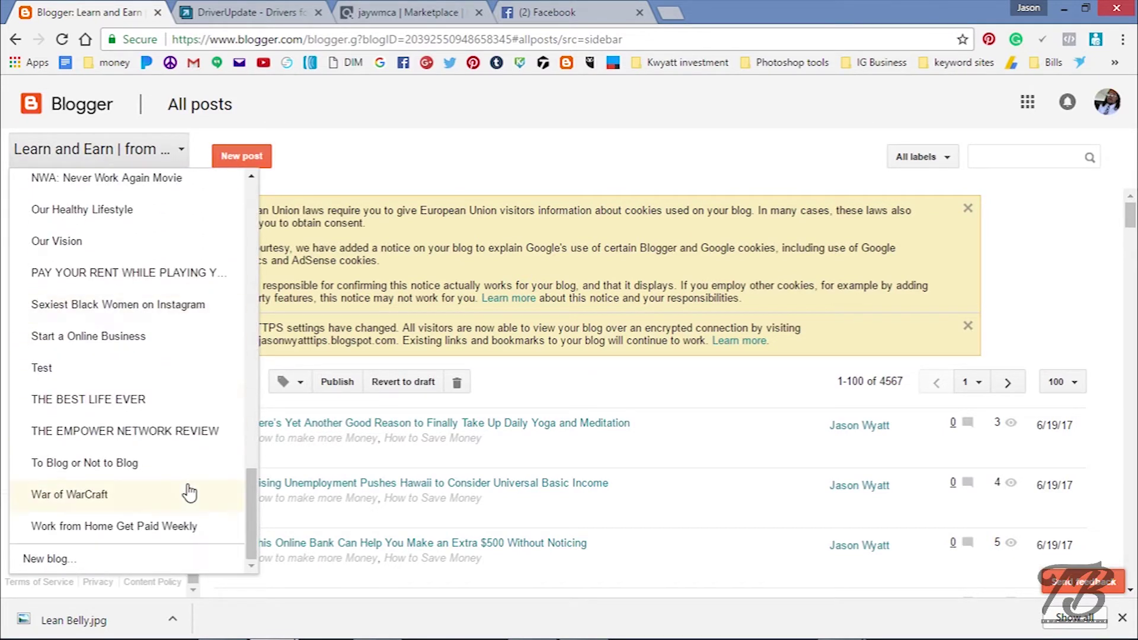
{"action": "left_click", "coordinate": [53, 559]}
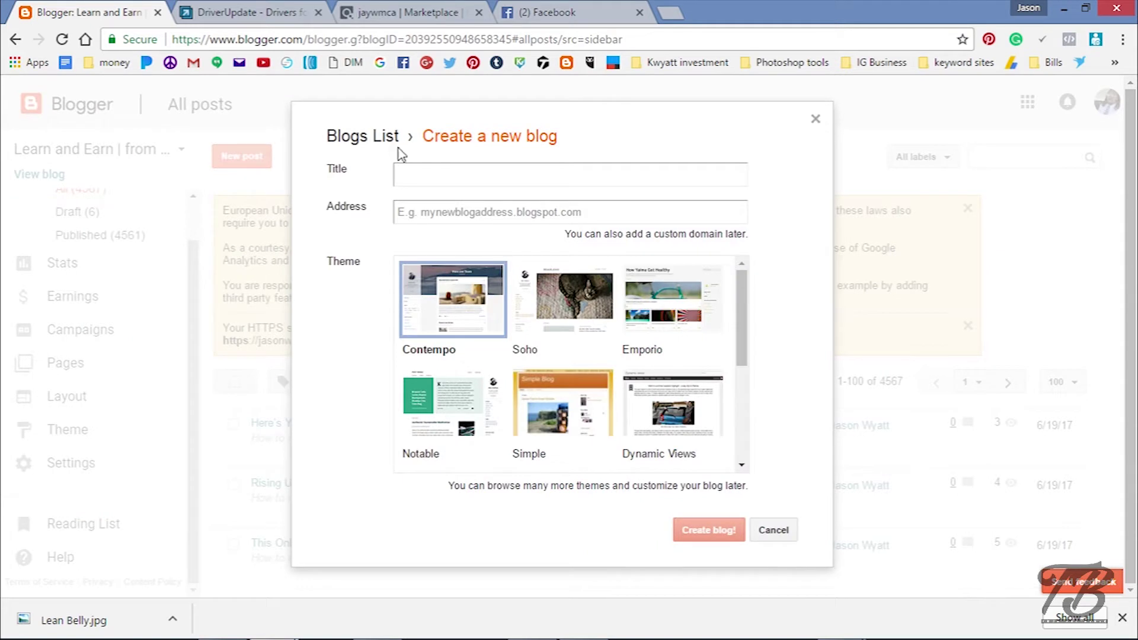
{"action": "left_click", "coordinate": [441, 185]}
{"action": "left_click", "coordinate": [402, 10]}
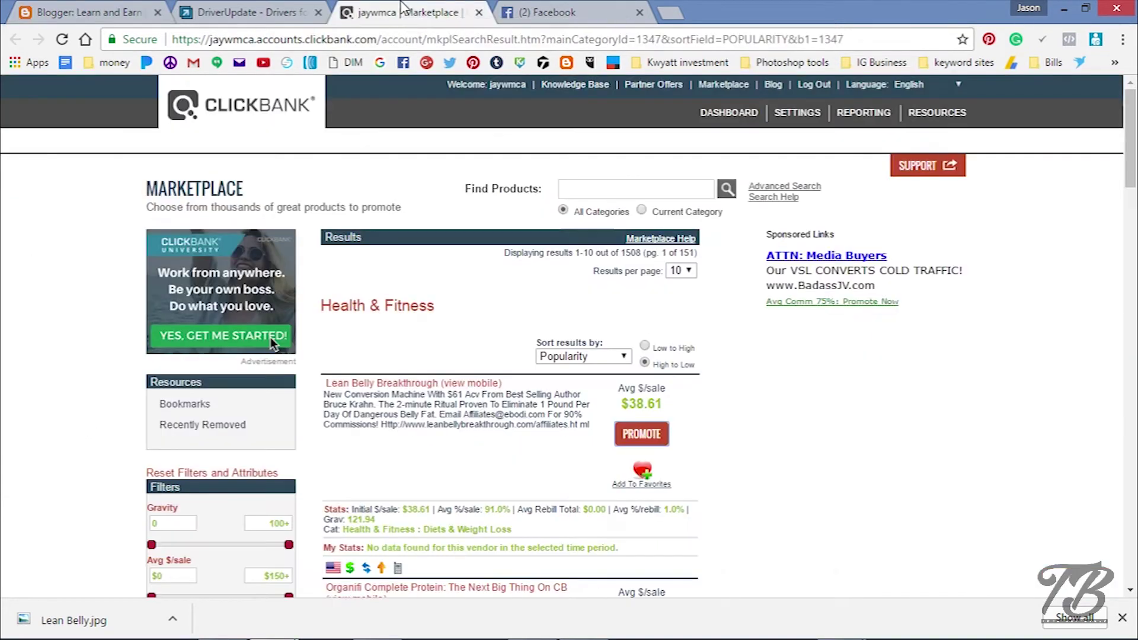
{"action": "mouse_move", "coordinate": [521, 388]}
{"action": "left_mouse_down"}
{"action": "mouse_move", "coordinate": [324, 388]}
{"action": "mouse_move", "coordinate": [434, 385]}
{"action": "left_mouse_up"}
{"action": "left_click", "coordinate": [322, 389]}
{"action": "right_click", "coordinate": [430, 384]}
{"action": "left_click", "coordinate": [489, 482]}
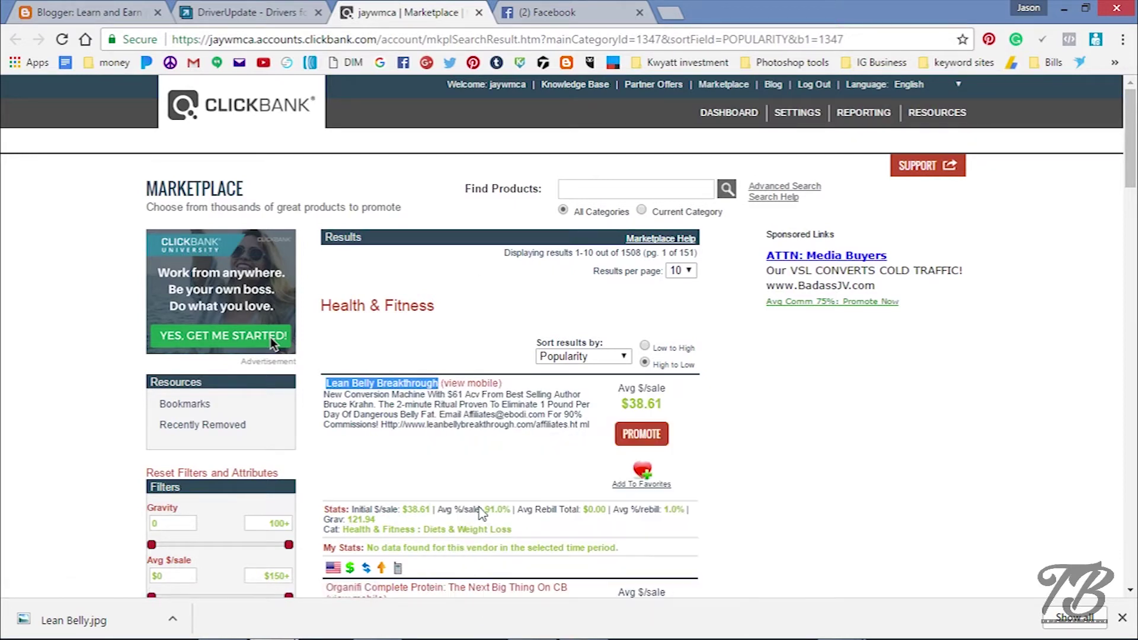
{"action": "left_click", "coordinate": [89, 12]}
{"action": "key", "text": "ctrl+v"}
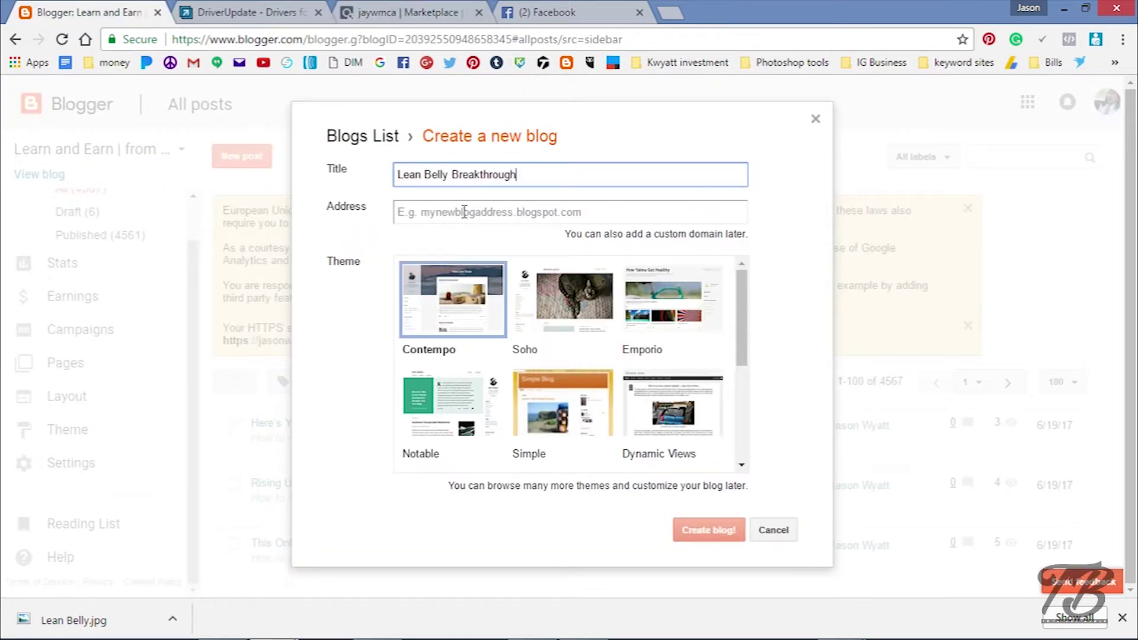
Step: Give the blog the address HowtoloseBellyfat2017, choose the Simple theme and create it
{"action": "left_click", "coordinate": [516, 213]}
{"action": "type", "text": "HowtoloseBellyfat"}
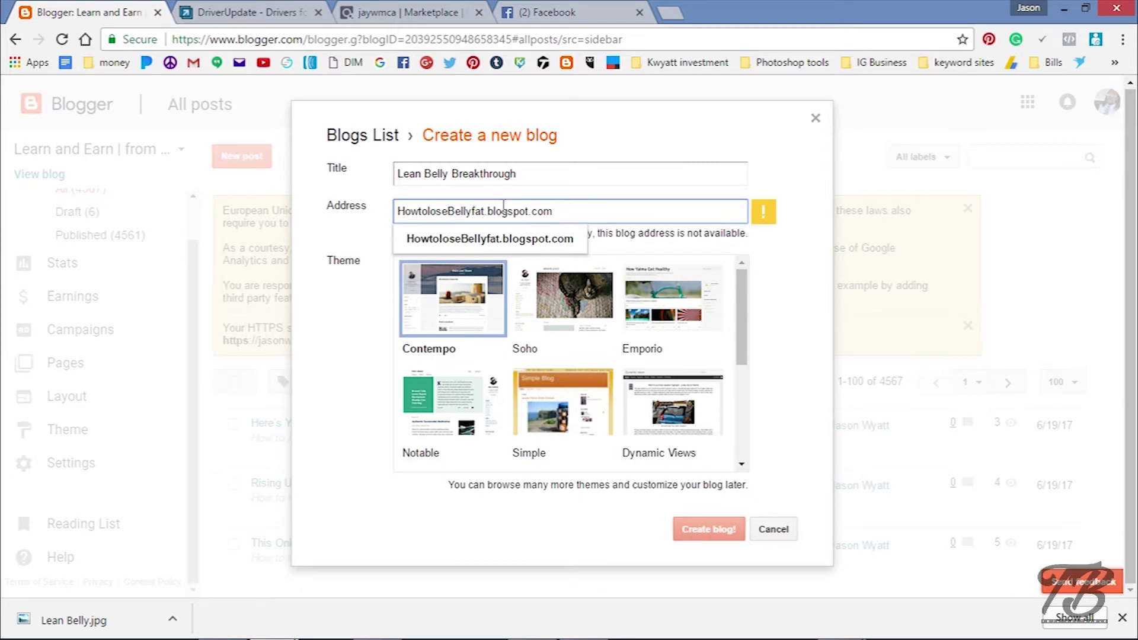
{"action": "type", "text": "201"}
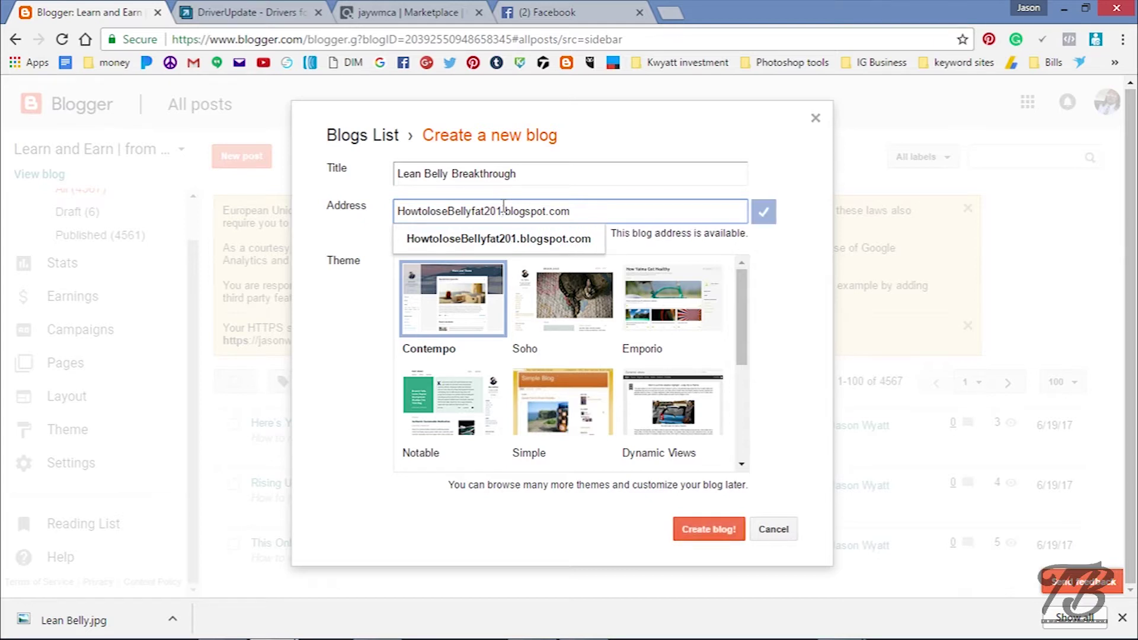
{"action": "type", "text": "7"}
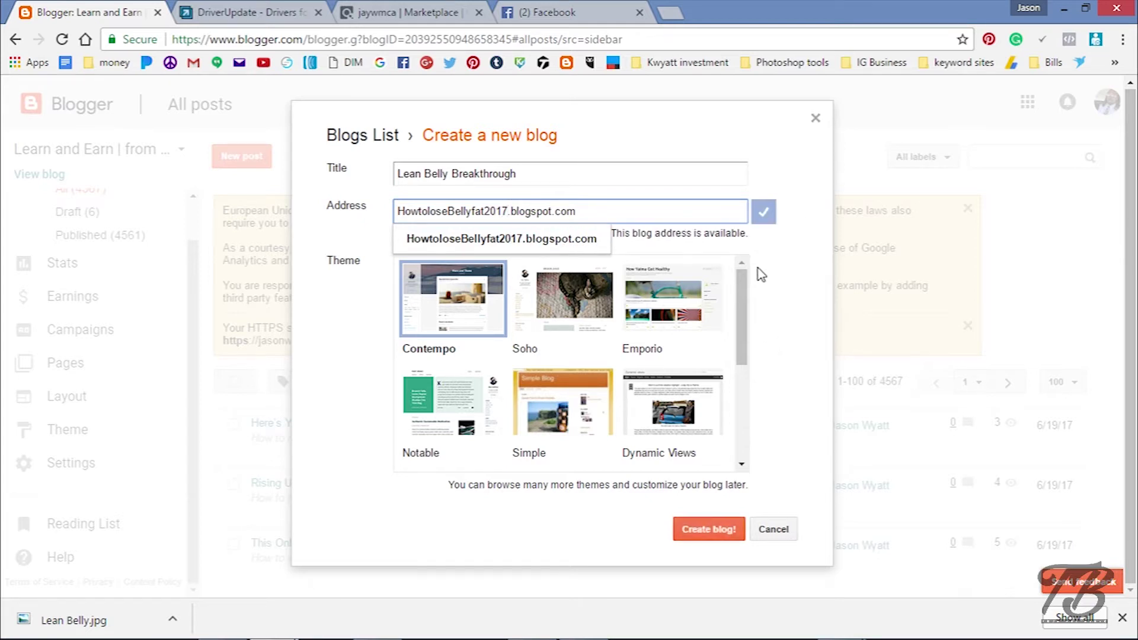
{"action": "left_click", "coordinate": [779, 164]}
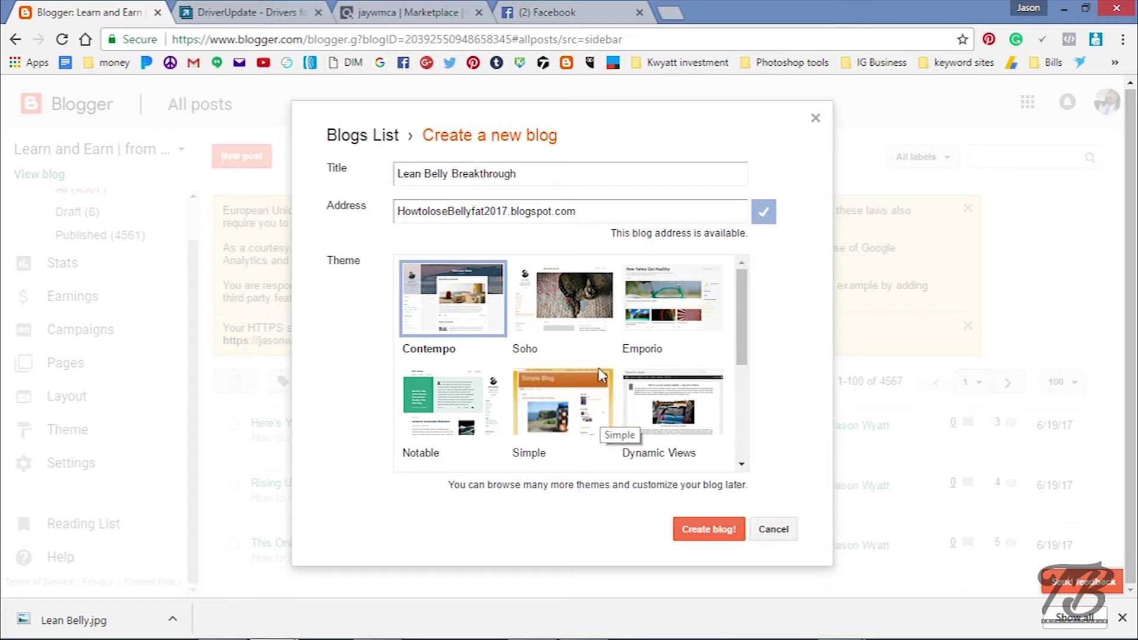
{"action": "left_click", "coordinate": [593, 403]}
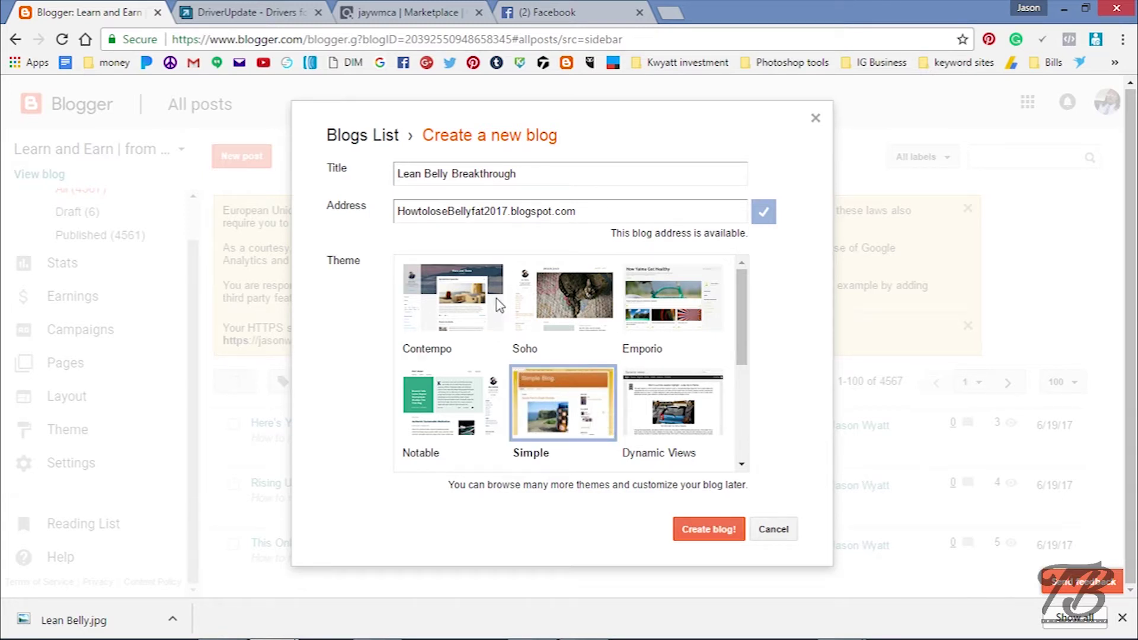
{"action": "mouse_move", "coordinate": [737, 311]}
{"action": "left_mouse_down"}
{"action": "mouse_move", "coordinate": [742, 323]}
{"action": "mouse_move", "coordinate": [744, 262]}
{"action": "left_mouse_up"}
{"action": "left_click", "coordinate": [709, 540]}
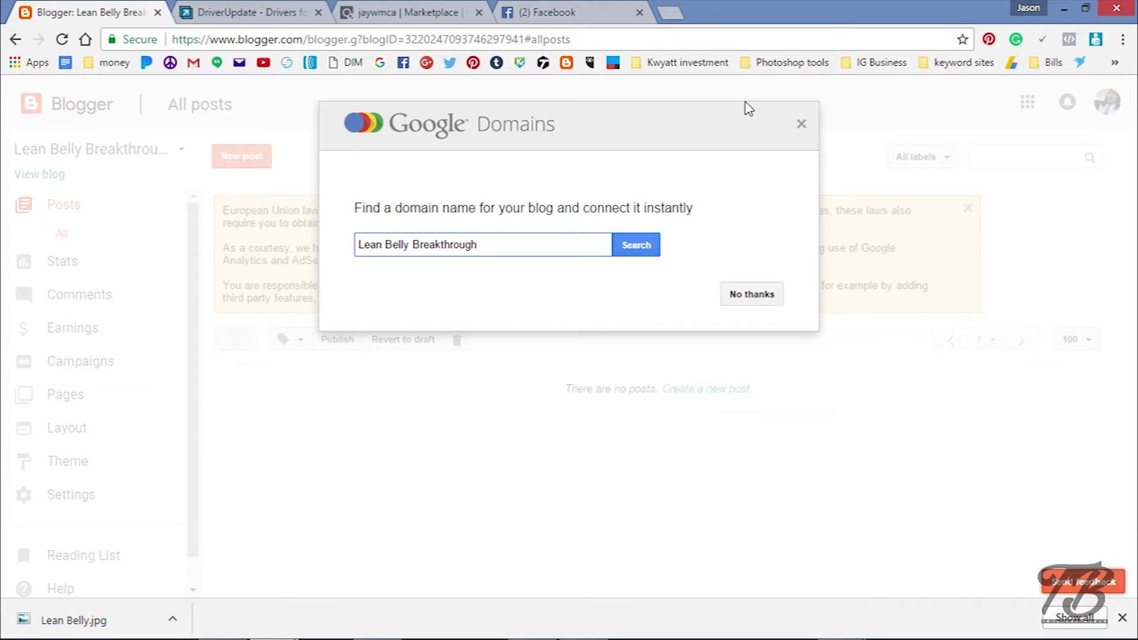
Step: Decline the domain offer, start a new post and paste the bold Lean Belly Breakthrough name with its link removed
{"action": "left_click", "coordinate": [771, 297]}
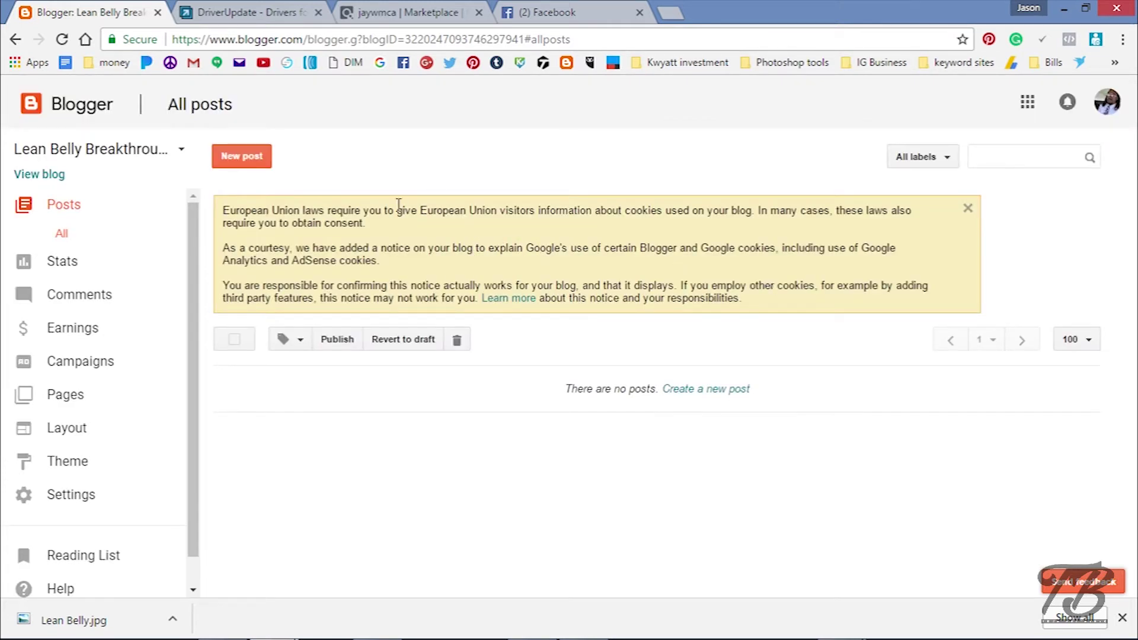
{"action": "left_click", "coordinate": [699, 389]}
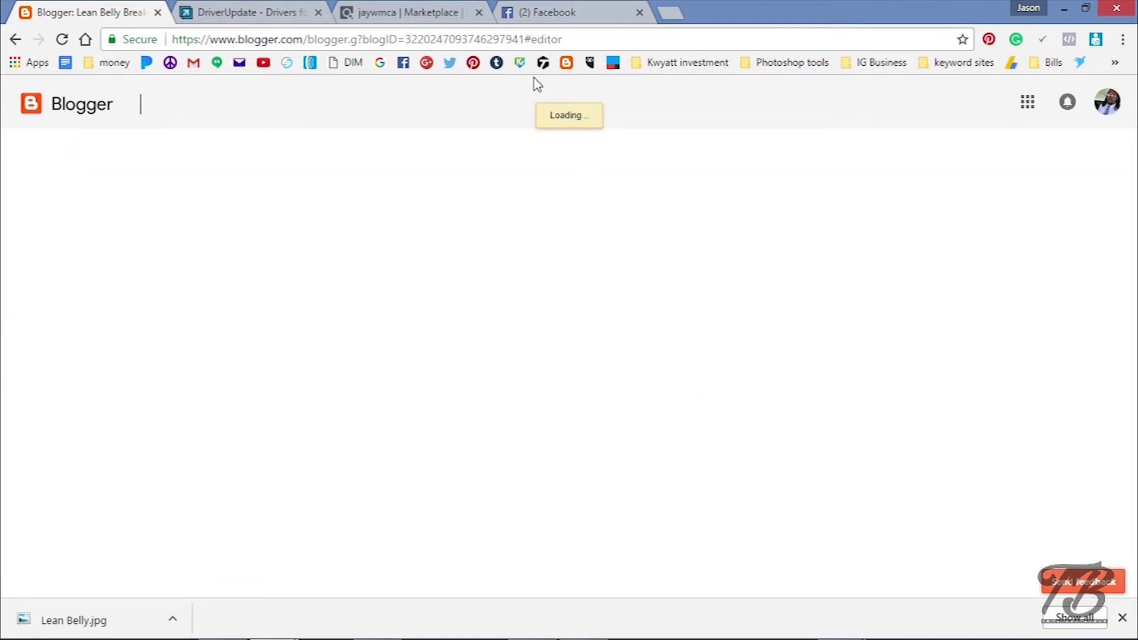
{"action": "left_click", "coordinate": [349, 152]}
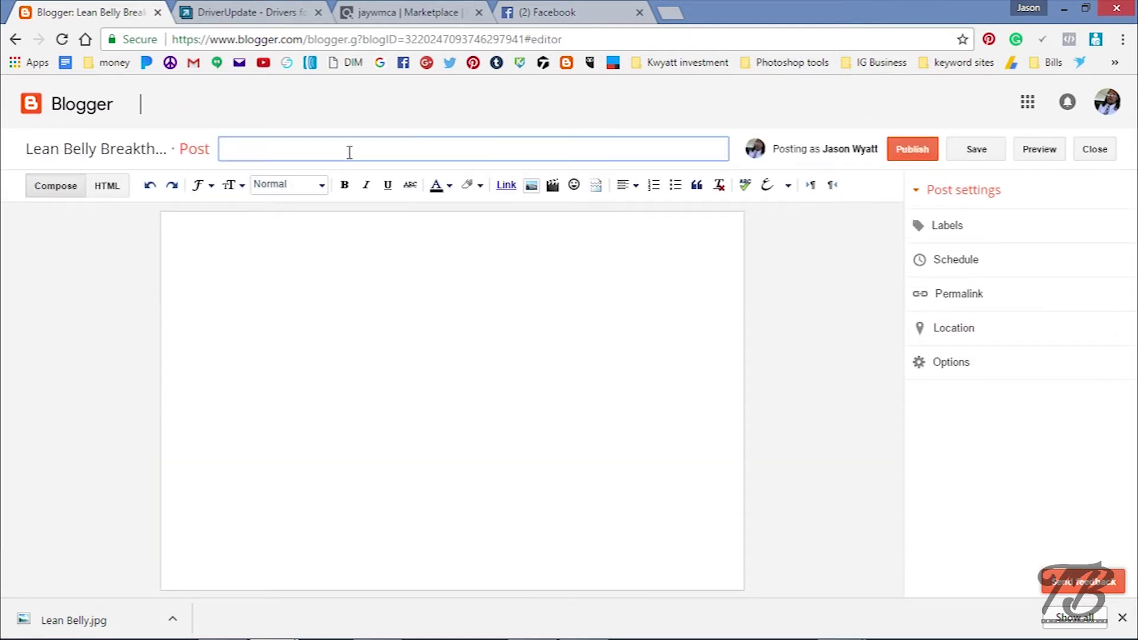
{"action": "type", "text": "Lean Belly Breakthrough"}
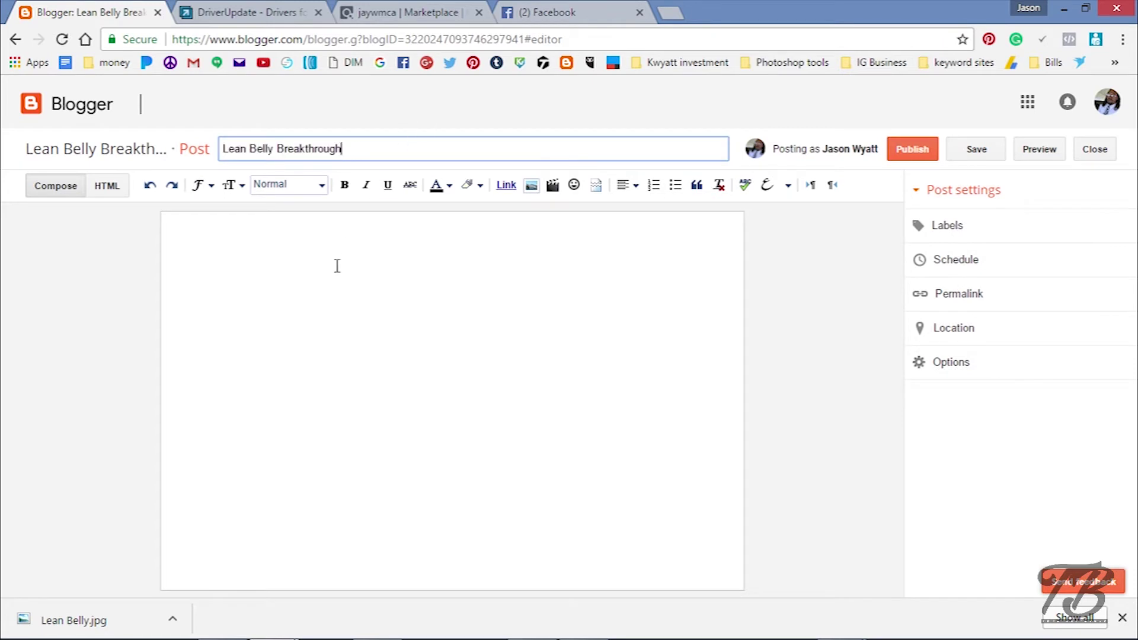
{"action": "left_click", "coordinate": [327, 247]}
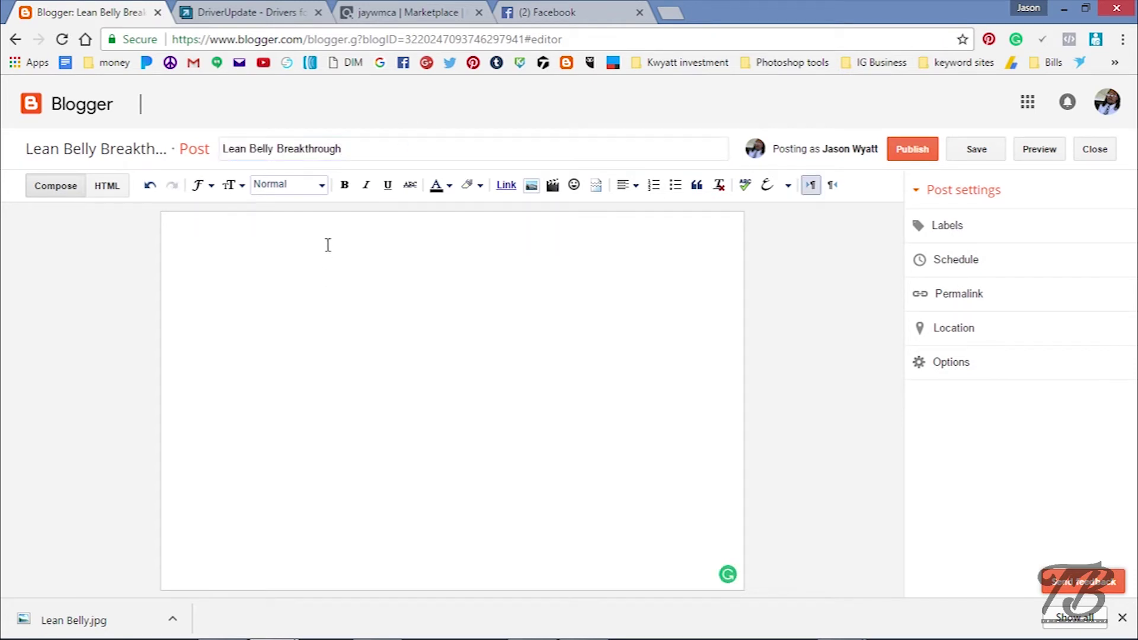
{"action": "key", "text": "ctrl+b"}
{"action": "key", "text": "ctrl+v"}
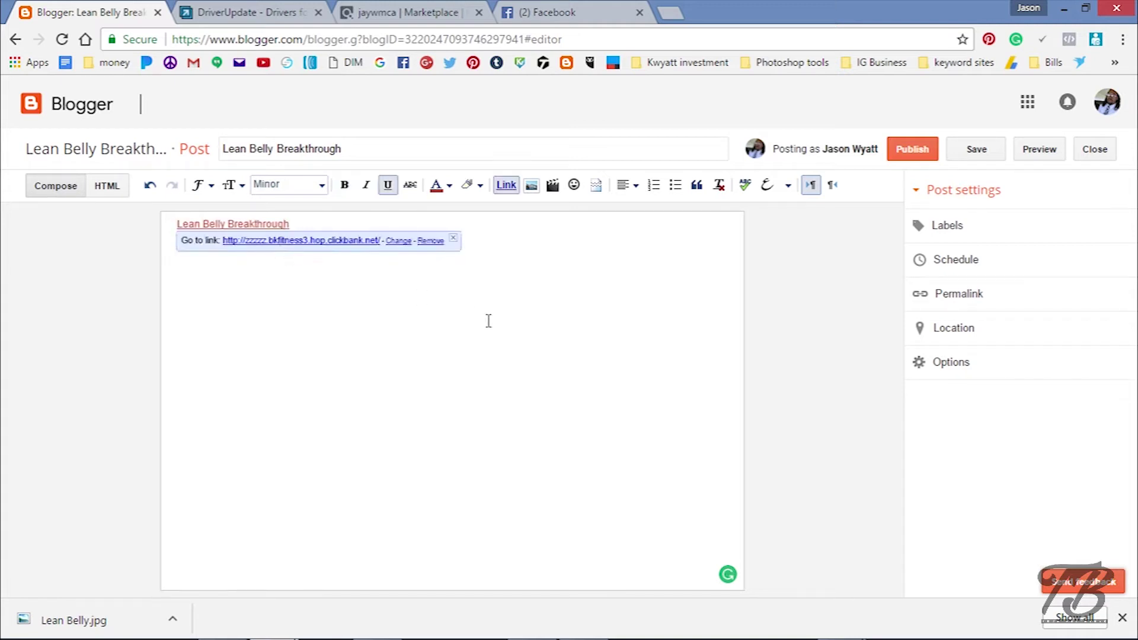
{"action": "left_click_drag", "start_coordinate": [308, 225], "coordinate": [159, 224]}
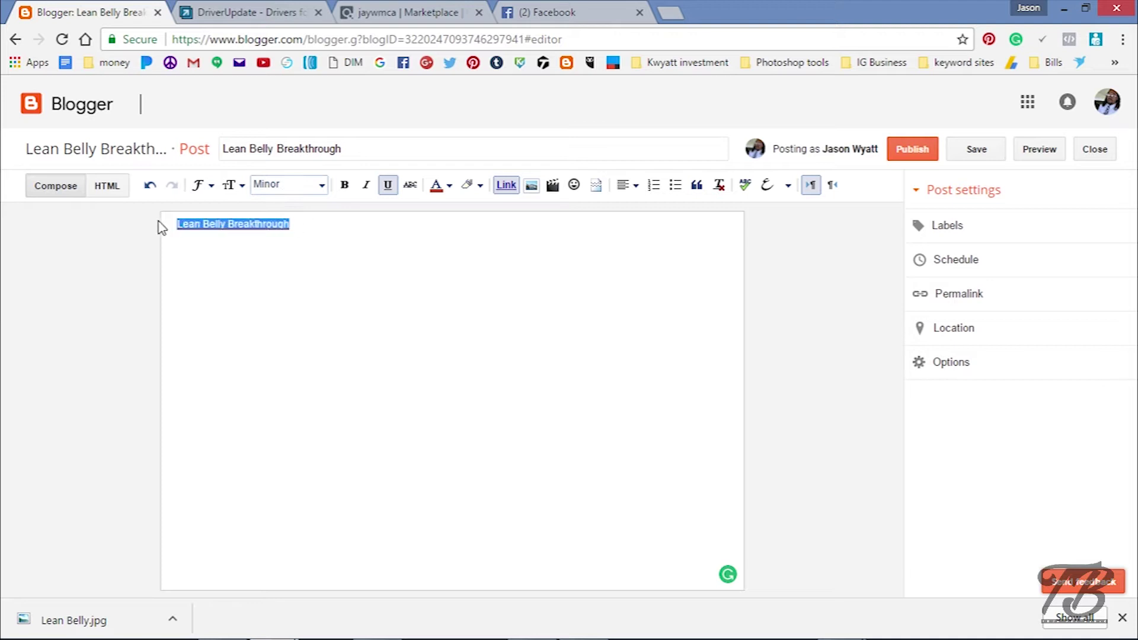
{"action": "left_click", "coordinate": [507, 186]}
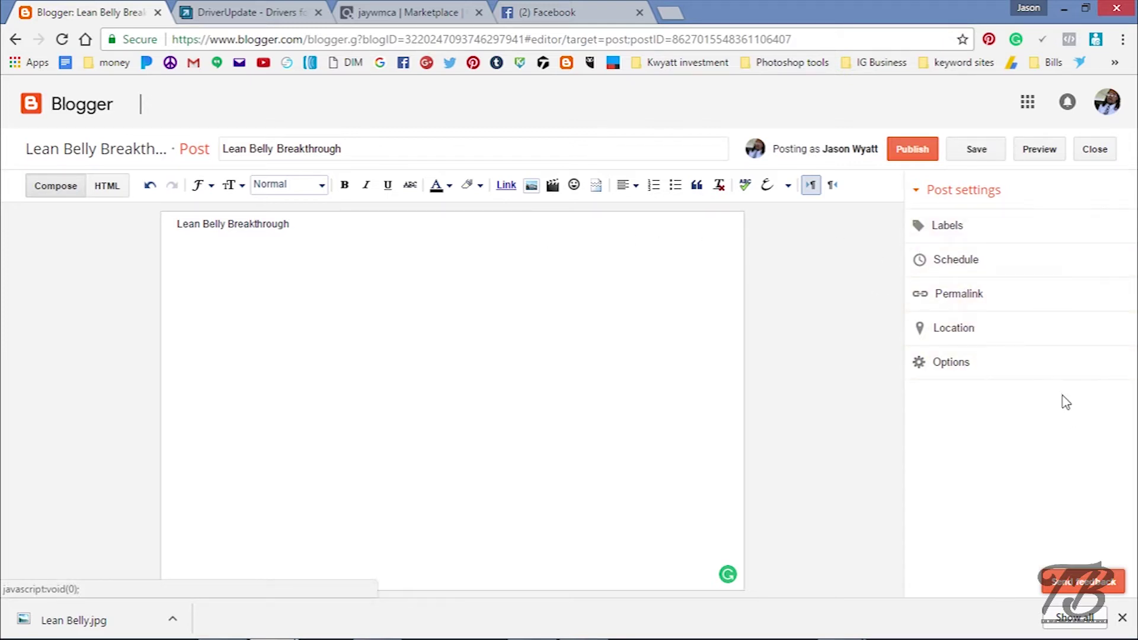
Step: Set a custom permalink for the post, publish it and skip the Google+ share
{"action": "left_click", "coordinate": [1021, 301]}
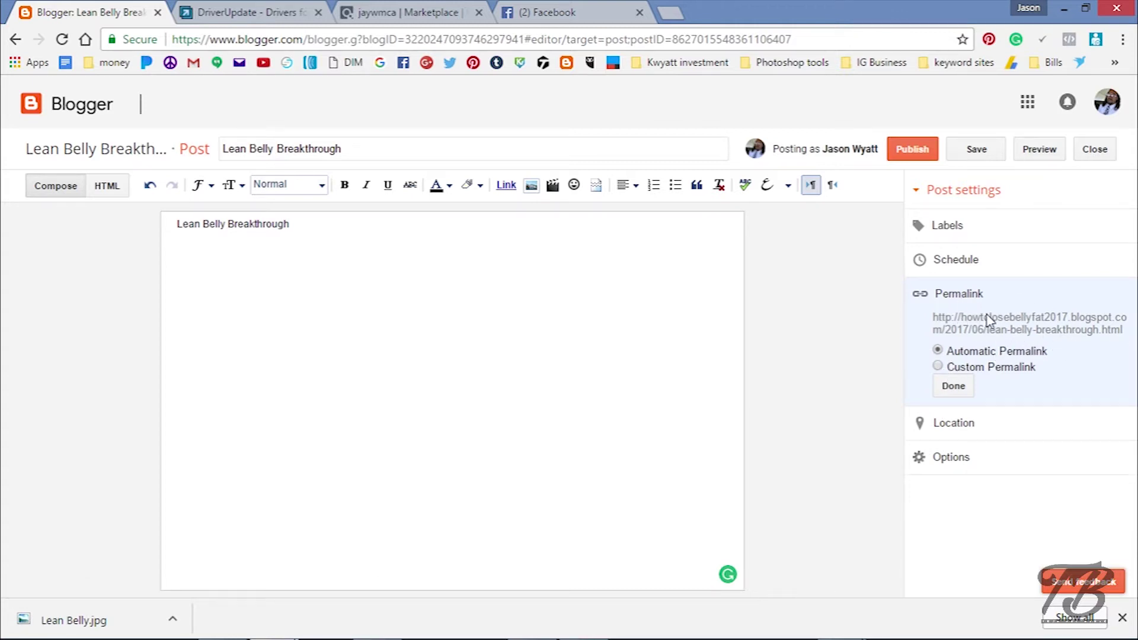
{"action": "left_click", "coordinate": [948, 367]}
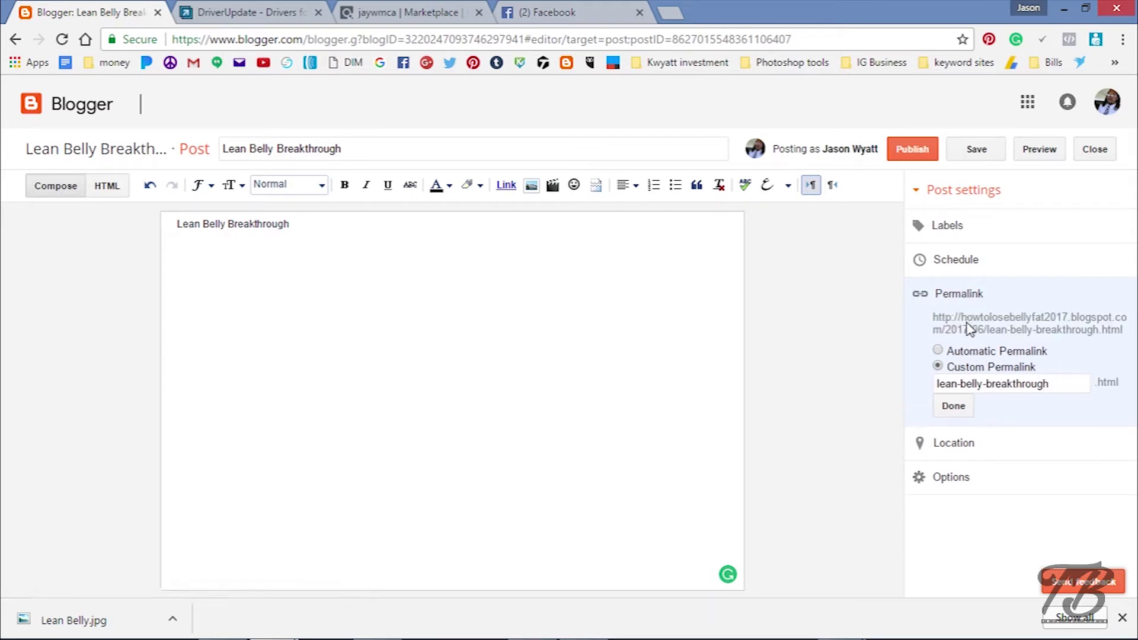
{"action": "left_click", "coordinate": [961, 411]}
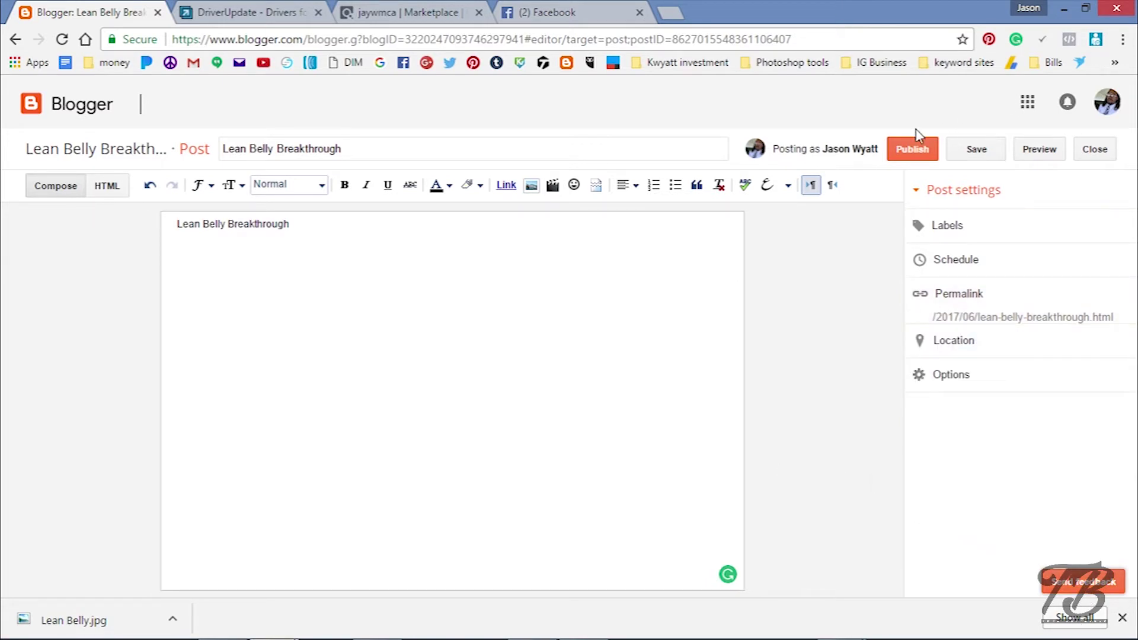
{"action": "left_click", "coordinate": [921, 156]}
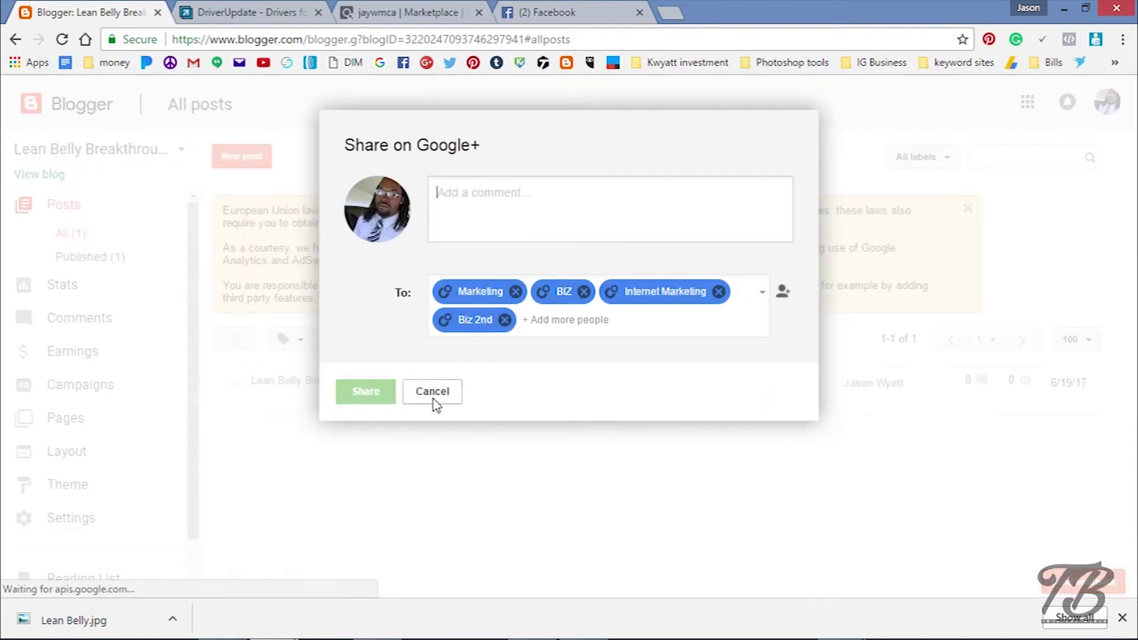
{"action": "left_click", "coordinate": [433, 454]}
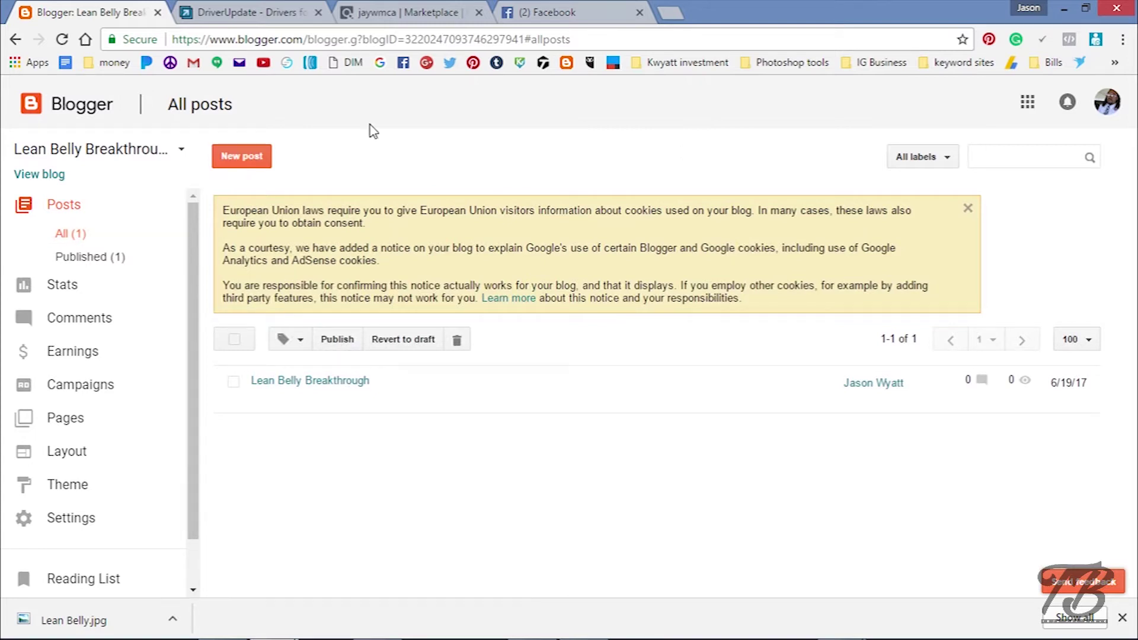
{"action": "left_click_drag", "start_coordinate": [190, 214], "coordinate": [192, 350]}
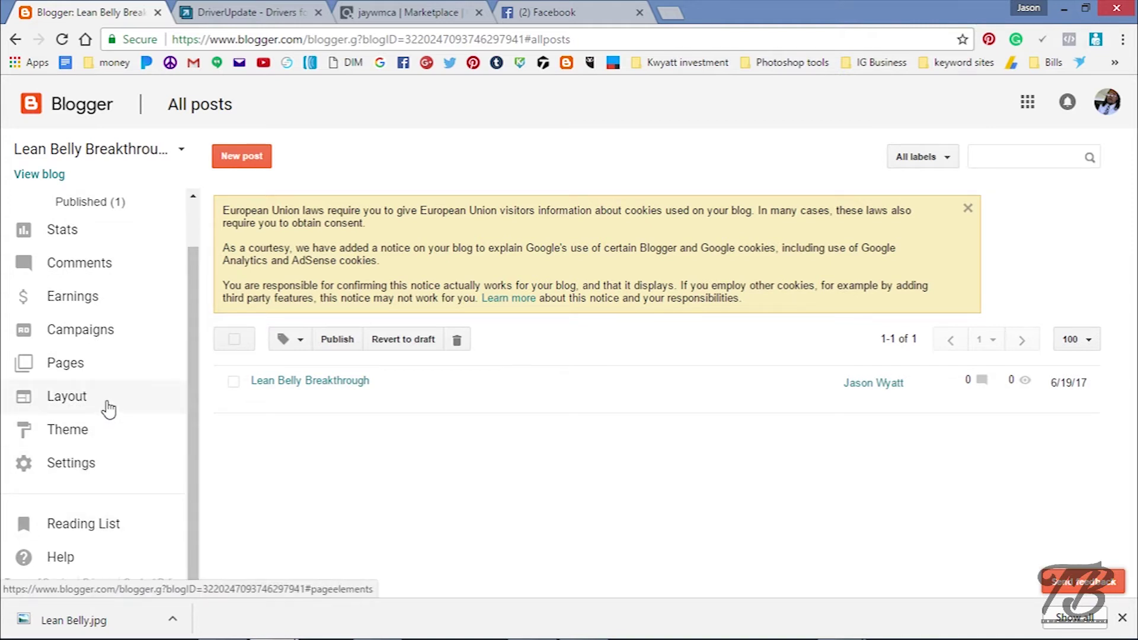
Step: Revert the blog to a classic theme and empty the Edit Theme HTML box, bringing up the cloaking code file
{"action": "left_click", "coordinate": [83, 431]}
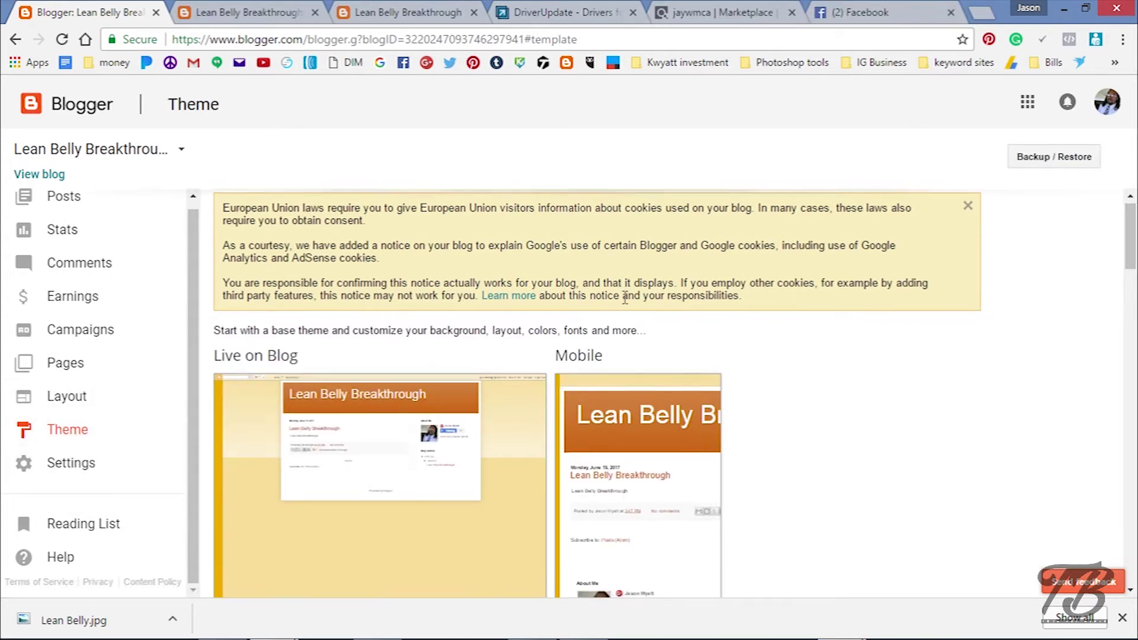
{"action": "scroll", "coordinate": [623, 311], "scroll_direction": "down", "scroll_amount": 5}
{"action": "scroll", "coordinate": [620, 320], "scroll_direction": "down", "scroll_amount": 5}
{"action": "scroll", "coordinate": [620, 324], "scroll_direction": "down", "scroll_amount": 5}
{"action": "scroll", "coordinate": [625, 336], "scroll_direction": "down", "scroll_amount": 5}
{"action": "scroll", "coordinate": [623, 342], "scroll_direction": "down", "scroll_amount": 5}
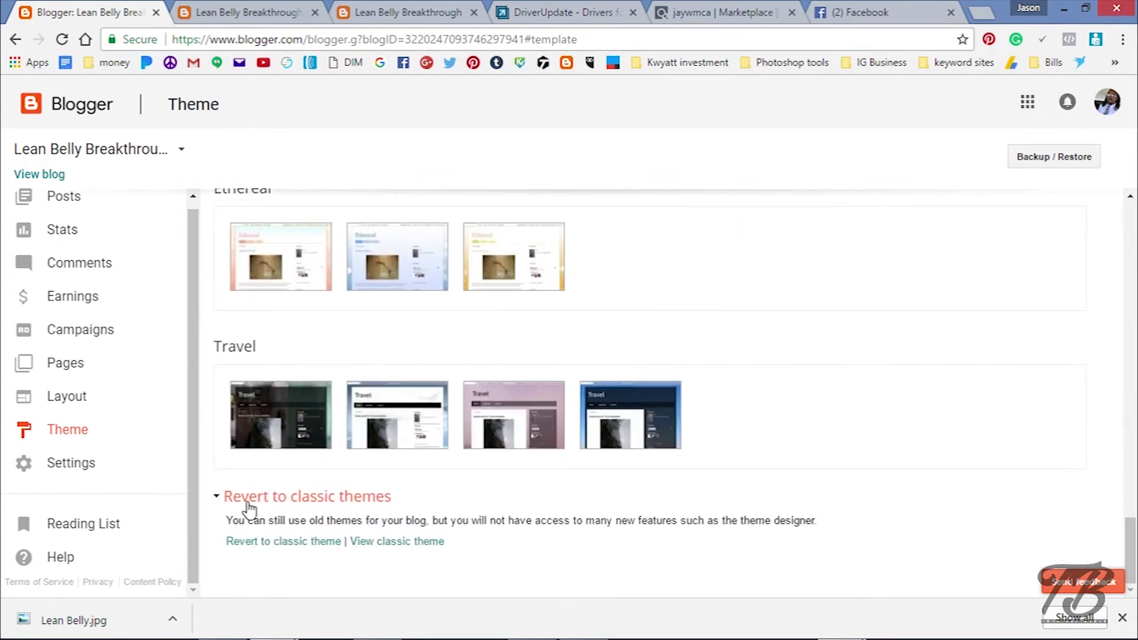
{"action": "left_click", "coordinate": [304, 544]}
{"action": "scroll", "coordinate": [707, 341], "scroll_direction": "down", "scroll_amount": 1}
{"action": "scroll", "coordinate": [707, 340], "scroll_direction": "down", "scroll_amount": 3}
{"action": "scroll", "coordinate": [707, 340], "scroll_direction": "down", "scroll_amount": 2}
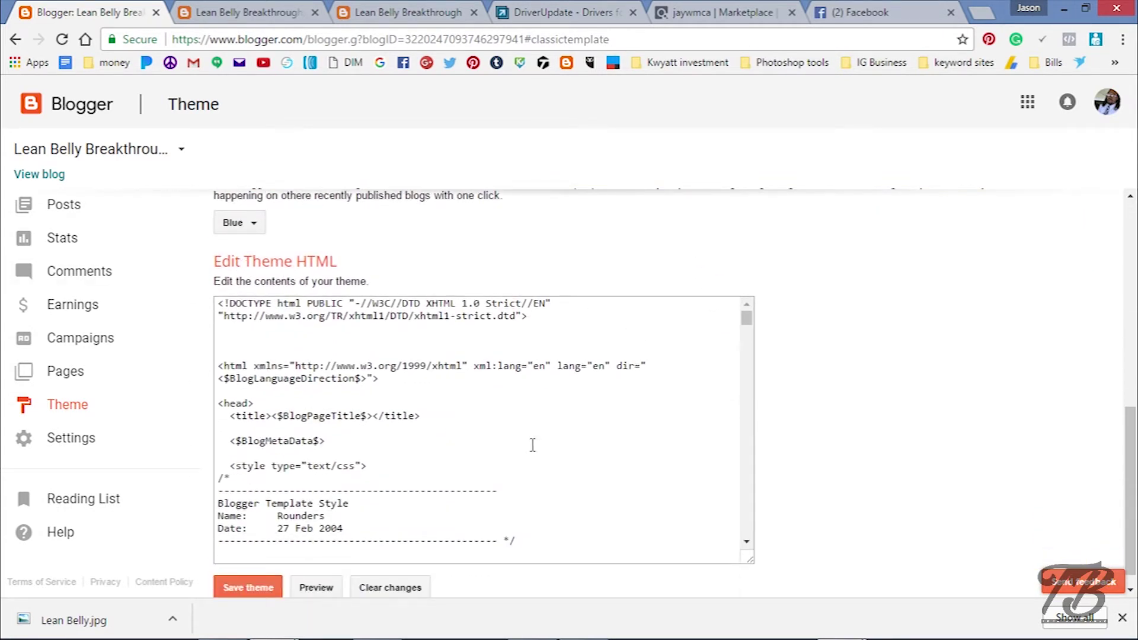
{"action": "left_click", "coordinate": [575, 385]}
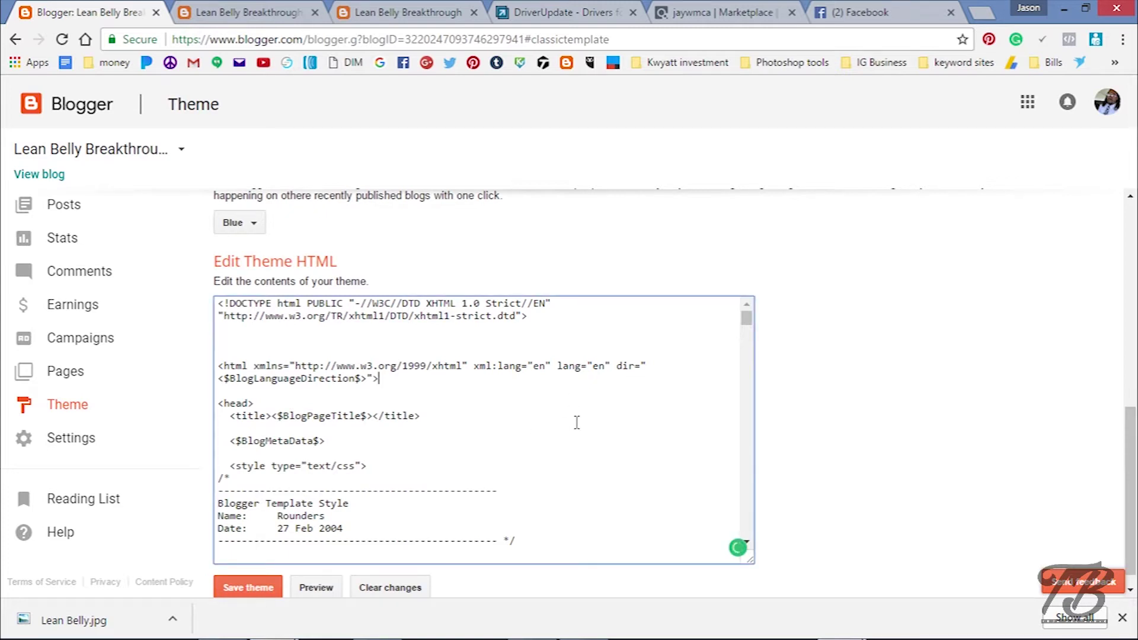
{"action": "key", "text": "ctrl+a"}
{"action": "key", "text": "Delete"}
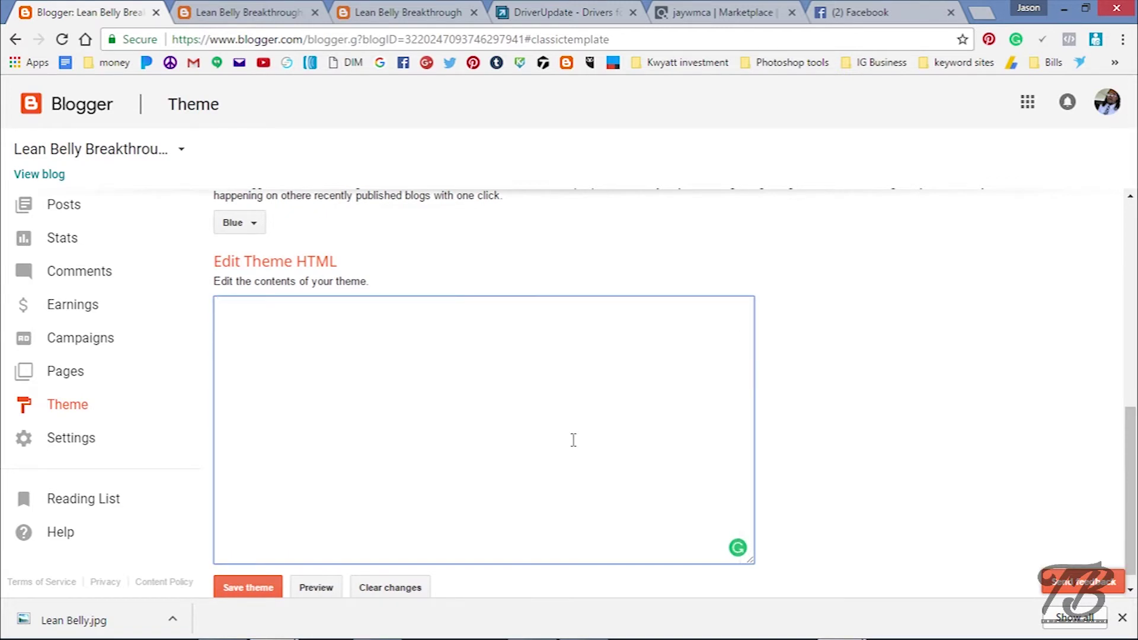
{"action": "type", "text": "http://d8044ebl8gpy0u19l1psr77nc2.hop.clickbank.net/"}
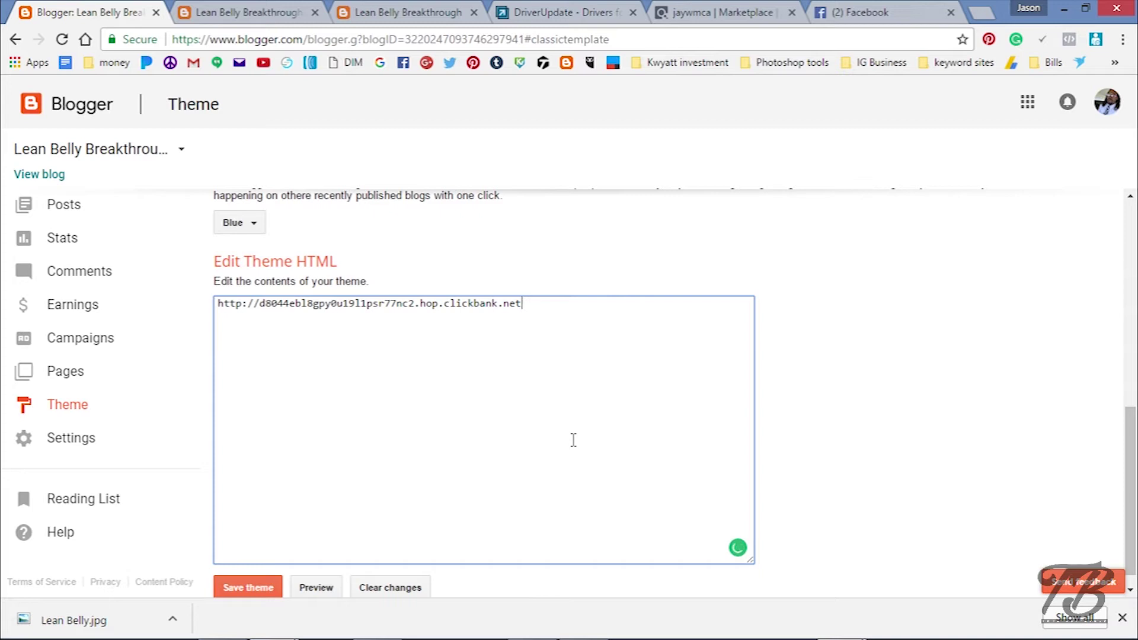
{"action": "key", "text": "BackSpace"}
{"action": "key", "text": "BackSpace"}
{"action": "key", "text": "BackSpace"}
{"action": "key", "text": "BackSpace"}
{"action": "key", "text": "BackSpace"}
{"action": "key", "text": "BackSpace"}
{"action": "key", "text": "BackSpace"}
{"action": "key", "text": "BackSpace"}
{"action": "key", "text": "BackSpace"}
{"action": "key", "text": "BackSpace"}
{"action": "key", "text": "BackSpace"}
{"action": "key", "text": "BackSpace"}
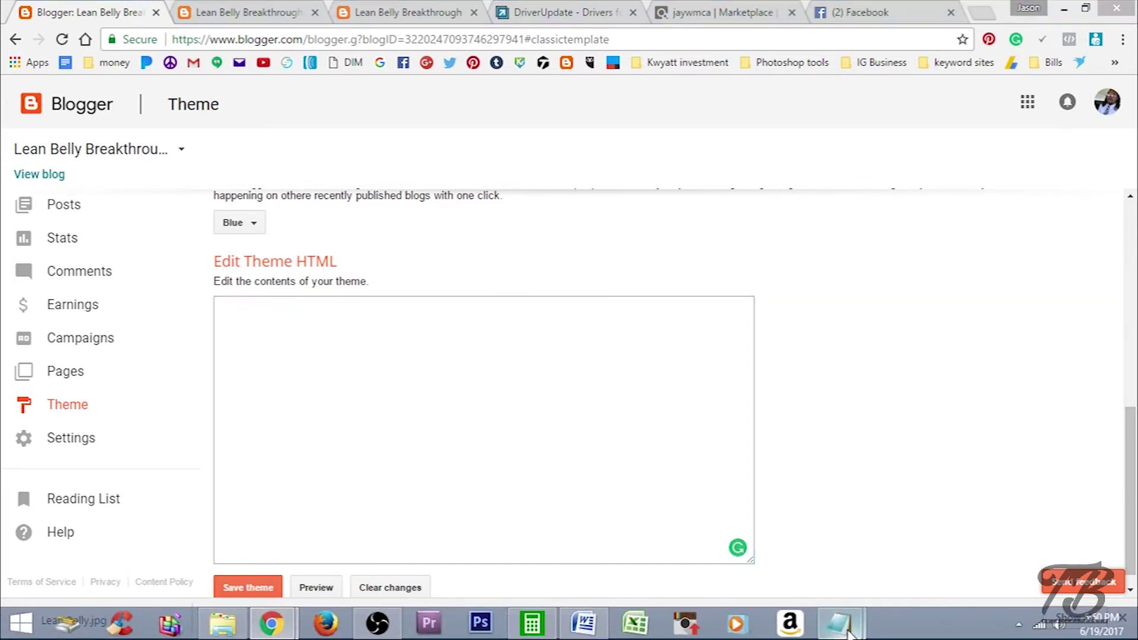
{"action": "mouse_move", "coordinate": [838, 624]}
{"action": "left_click", "coordinate": [948, 536]}
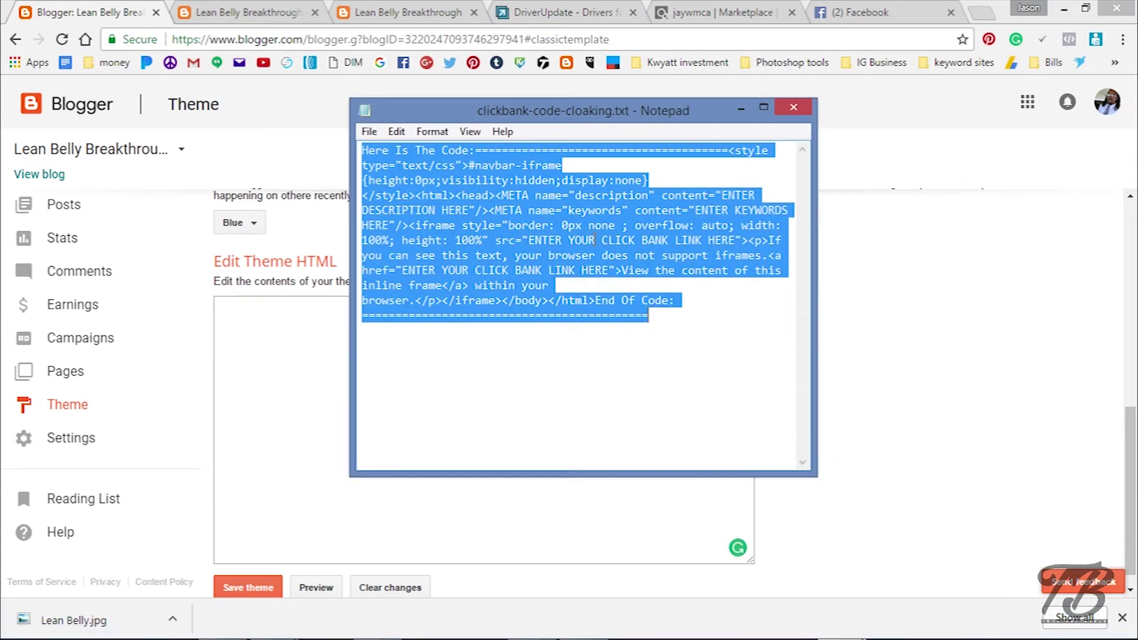
Step: Copy the cloaking code from Notepad and paste it into the empty theme HTML box
{"action": "right_click", "coordinate": [594, 240]}
{"action": "left_click", "coordinate": [644, 293]}
{"action": "left_click", "coordinate": [293, 334]}
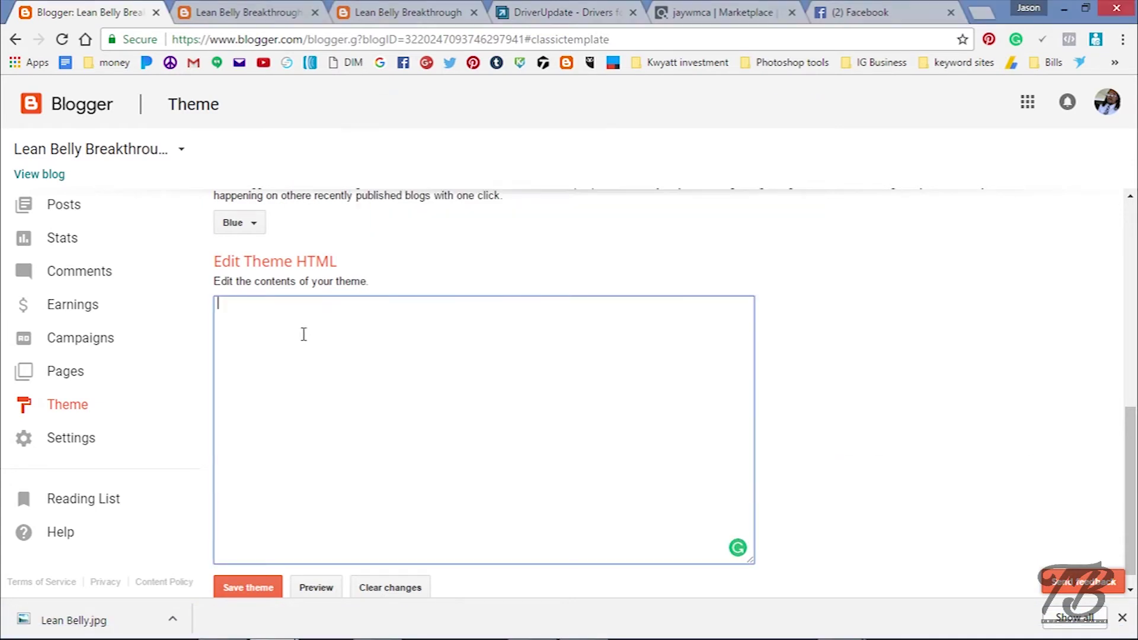
{"action": "key", "text": "ctrl+v"}
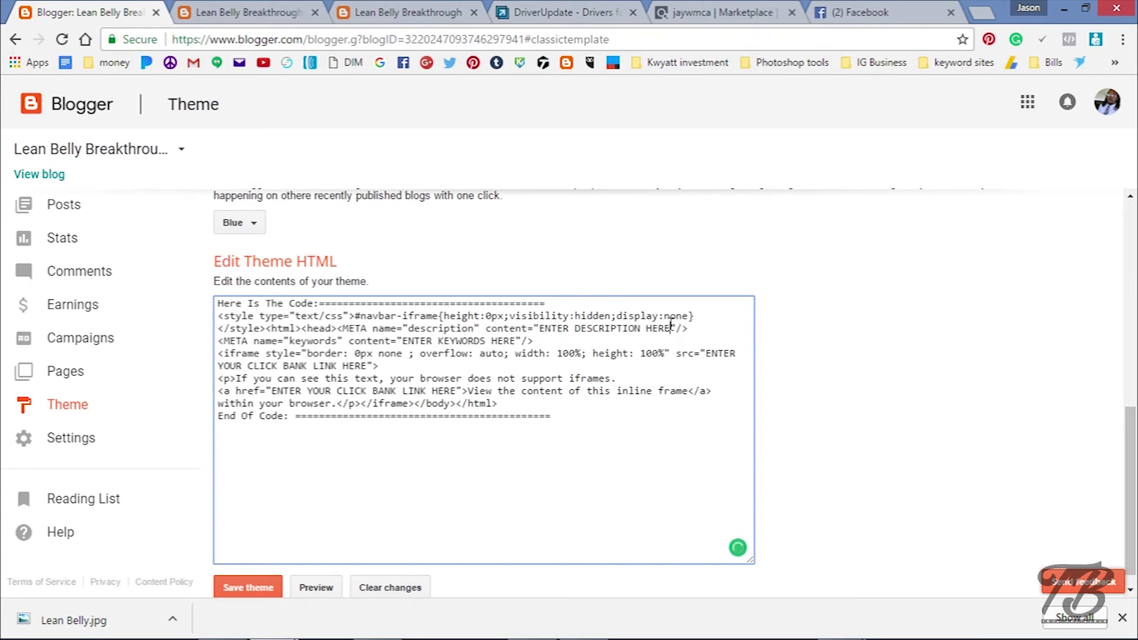
Step: Select the ENTER DESCRIPTION HERE placeholder for replacement with the Lean Belly Breakthrough headline from Word
{"action": "left_click_drag", "start_coordinate": [671, 328], "coordinate": [539, 328]}
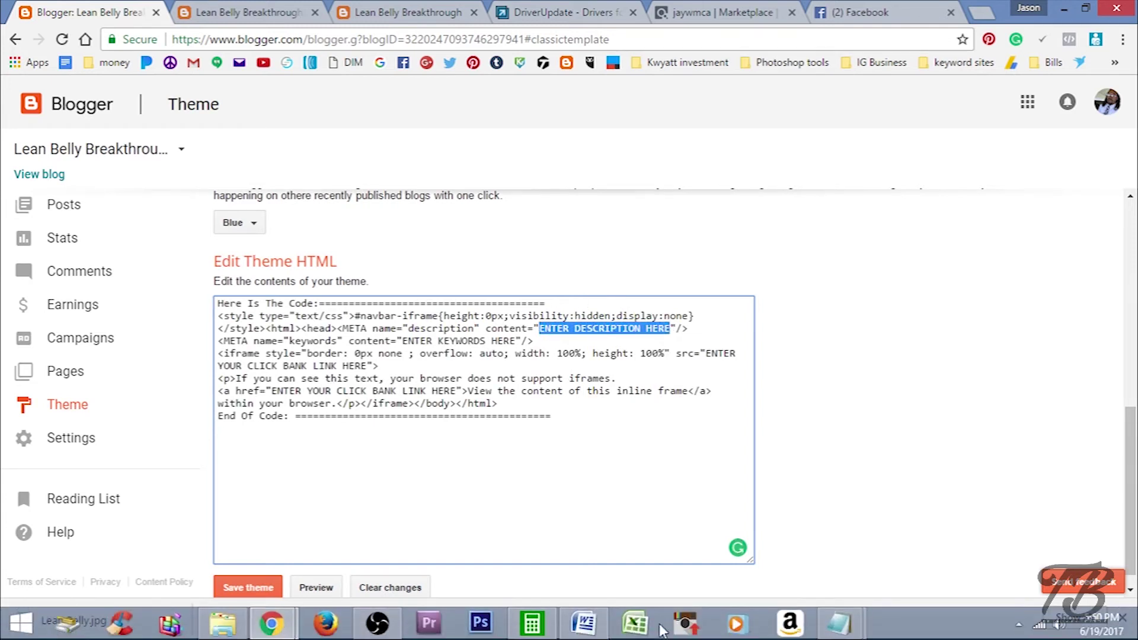
{"action": "left_click", "coordinate": [584, 636]}
{"action": "scroll", "coordinate": [915, 504], "scroll_direction": "down", "scroll_amount": 5}
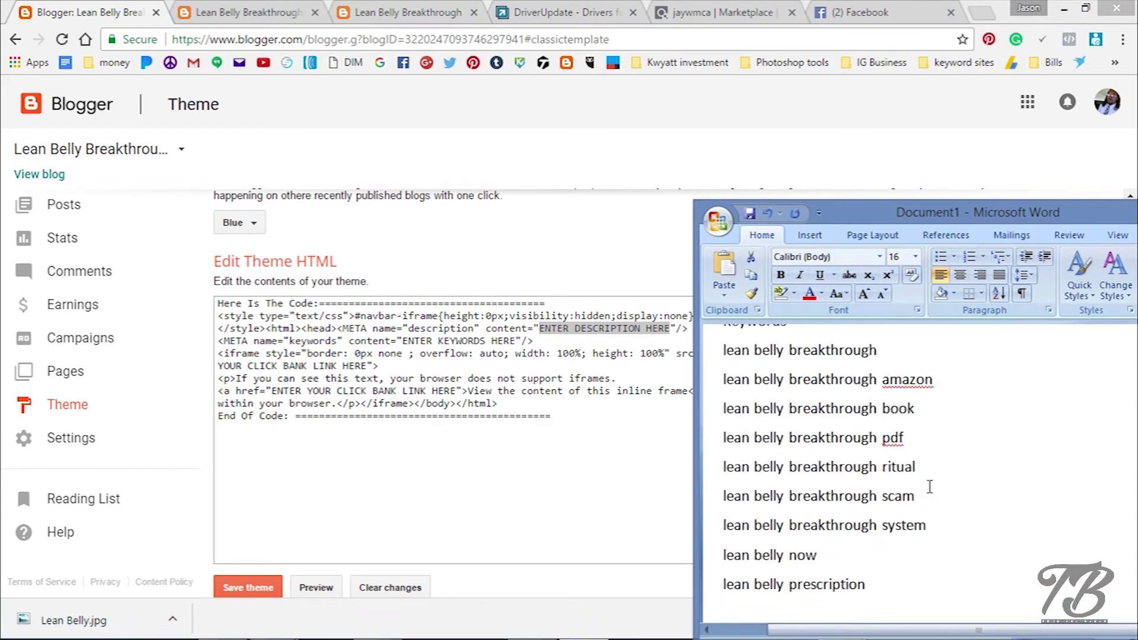
{"action": "left_click_drag", "start_coordinate": [773, 545], "coordinate": [723, 524]}
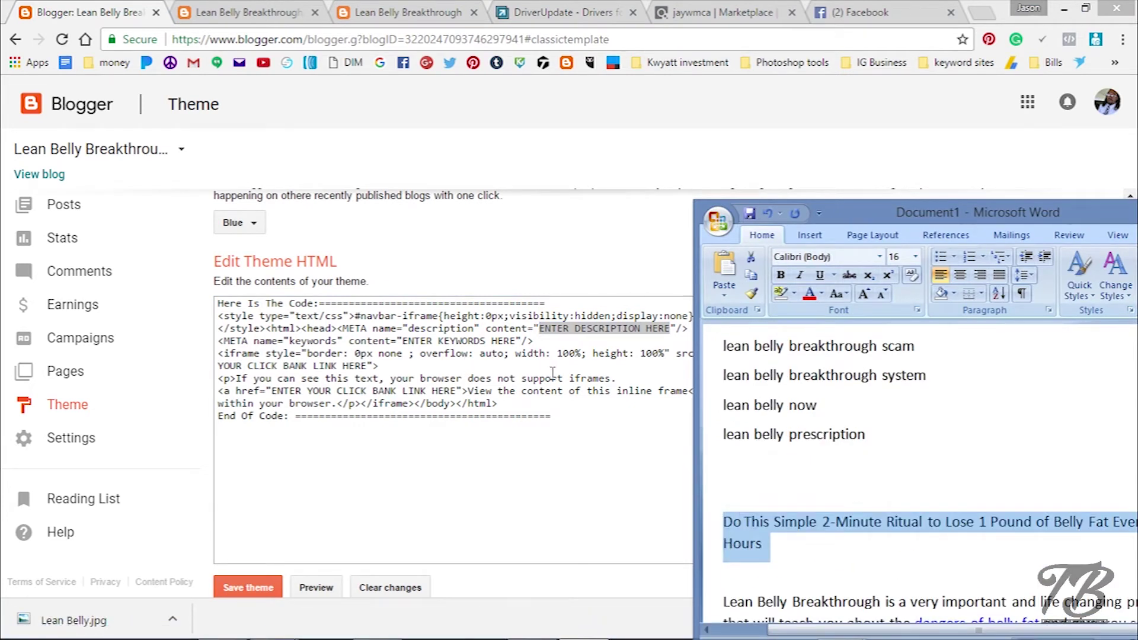
{"action": "left_click", "coordinate": [564, 328]}
{"action": "mouse_move", "coordinate": [541, 328]}
{"action": "left_mouse_down"}
{"action": "mouse_move", "coordinate": [658, 338]}
{"action": "mouse_move", "coordinate": [541, 331]}
{"action": "left_mouse_up"}
{"action": "left_click", "coordinate": [703, 342]}
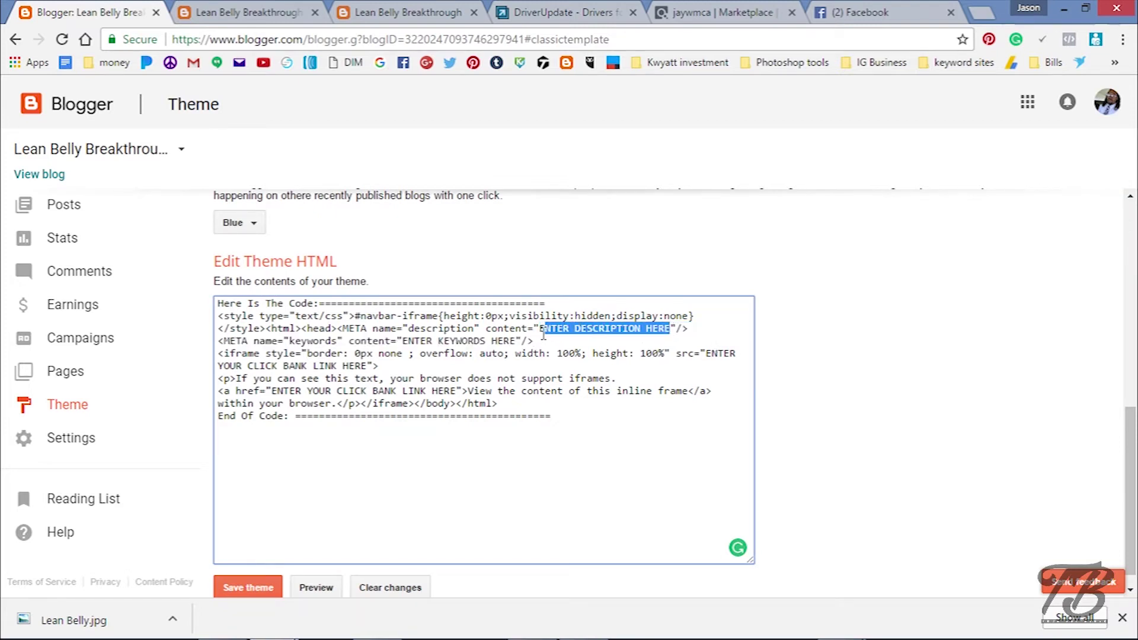
{"action": "key", "text": "ctrl+v"}
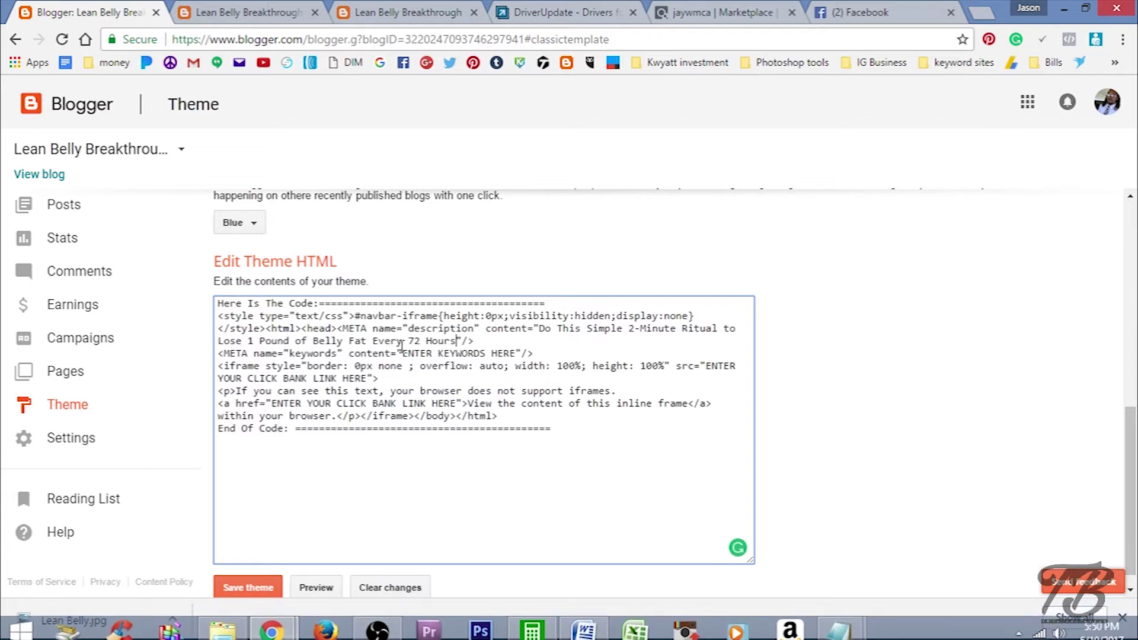
{"action": "left_click_drag", "start_coordinate": [403, 354], "coordinate": [515, 355]}
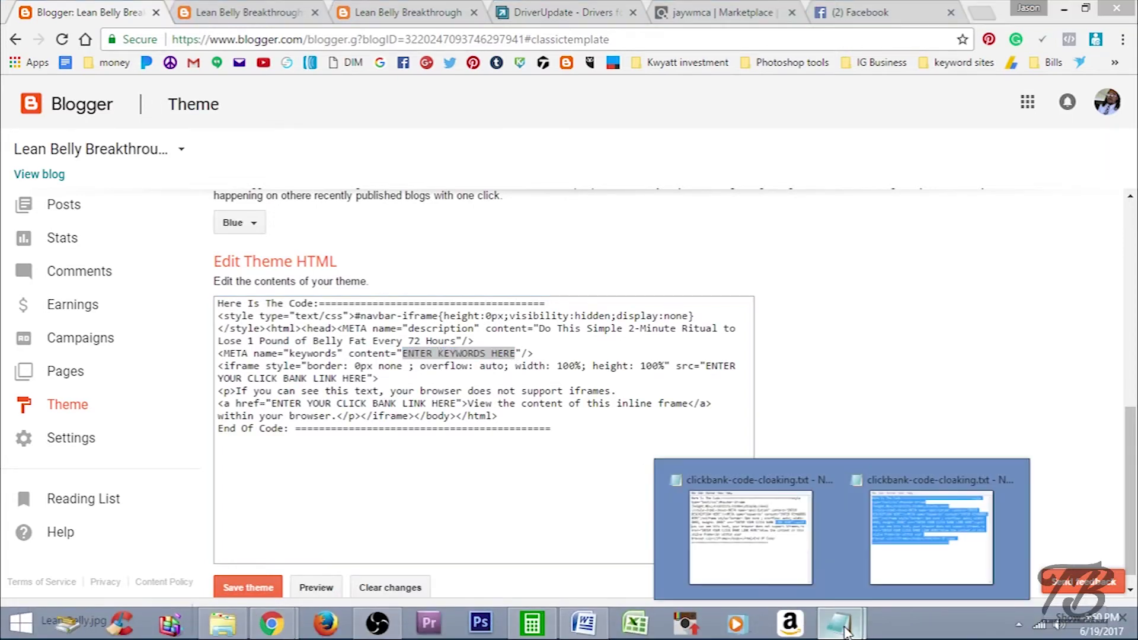
{"action": "mouse_move", "coordinate": [838, 630]}
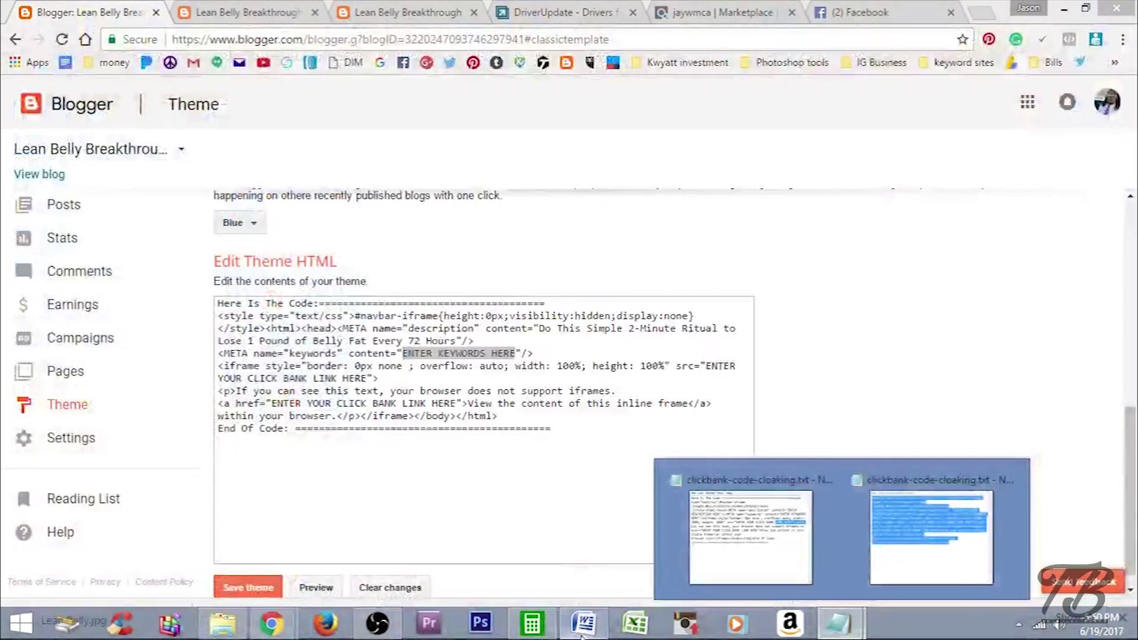
Step: In Word, join the Lean Belly Breakthrough keyword lines into one comma-separated list
{"action": "left_click", "coordinate": [583, 624]}
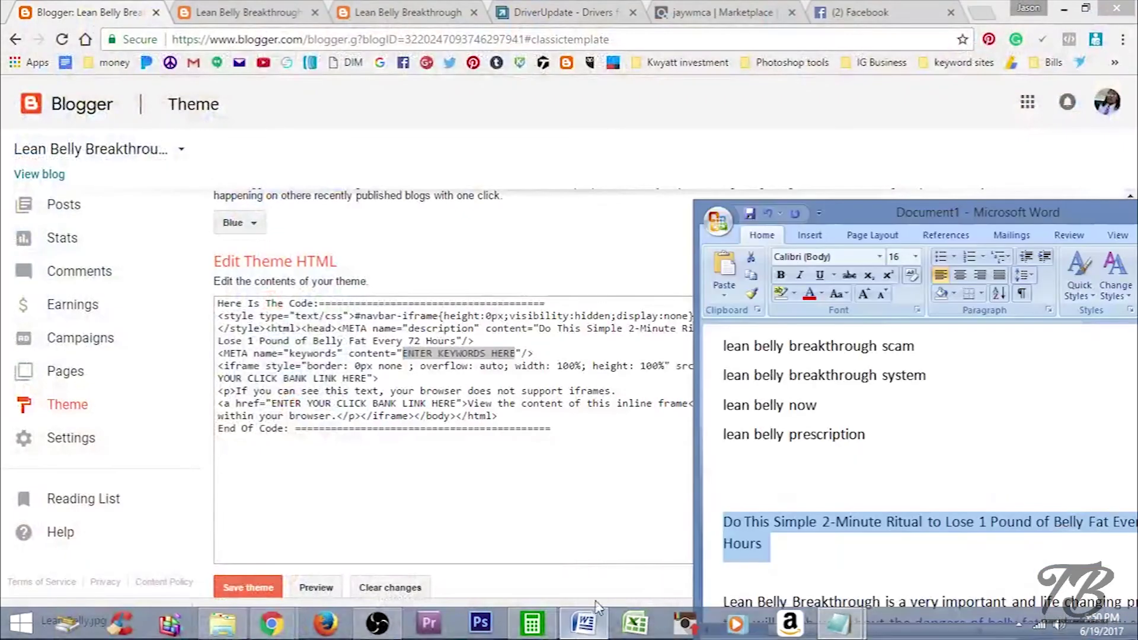
{"action": "left_click", "coordinate": [722, 432]}
{"action": "key", "text": "BackSpace"}
{"action": "type", "text": ", lean belly prescription"}
{"action": "left_click", "coordinate": [724, 405]}
{"action": "key", "text": "BackSpace"}
{"action": "type", "text": ","}
{"action": "scroll", "coordinate": [890, 444], "scroll_direction": "up", "scroll_amount": 1}
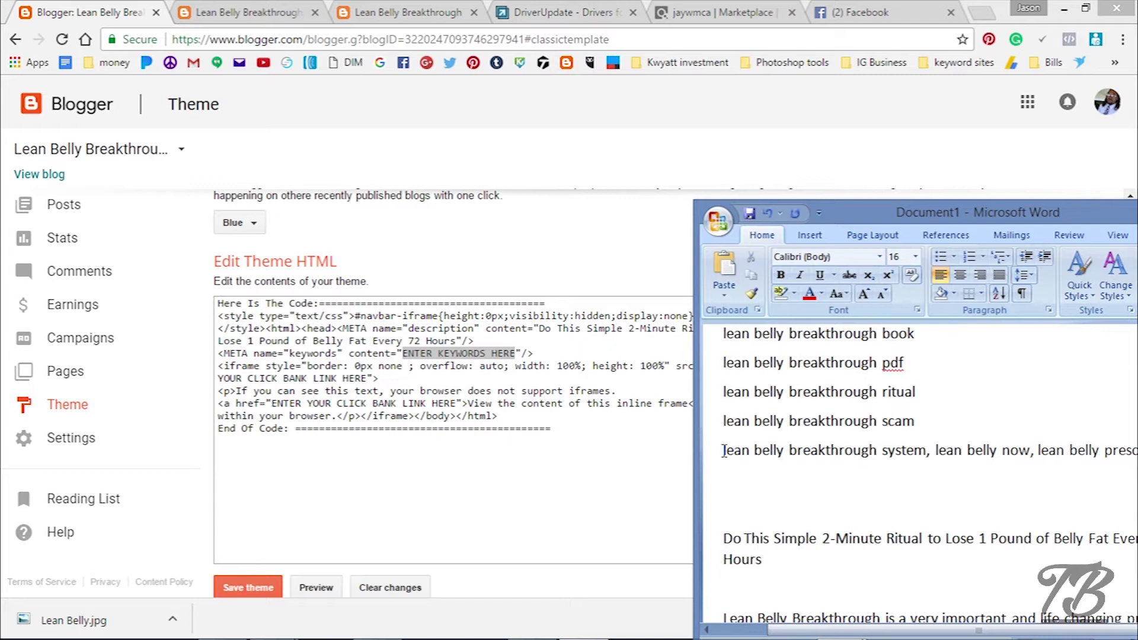
{"action": "key", "text": "Home"}
{"action": "key", "text": "BackSpace"}
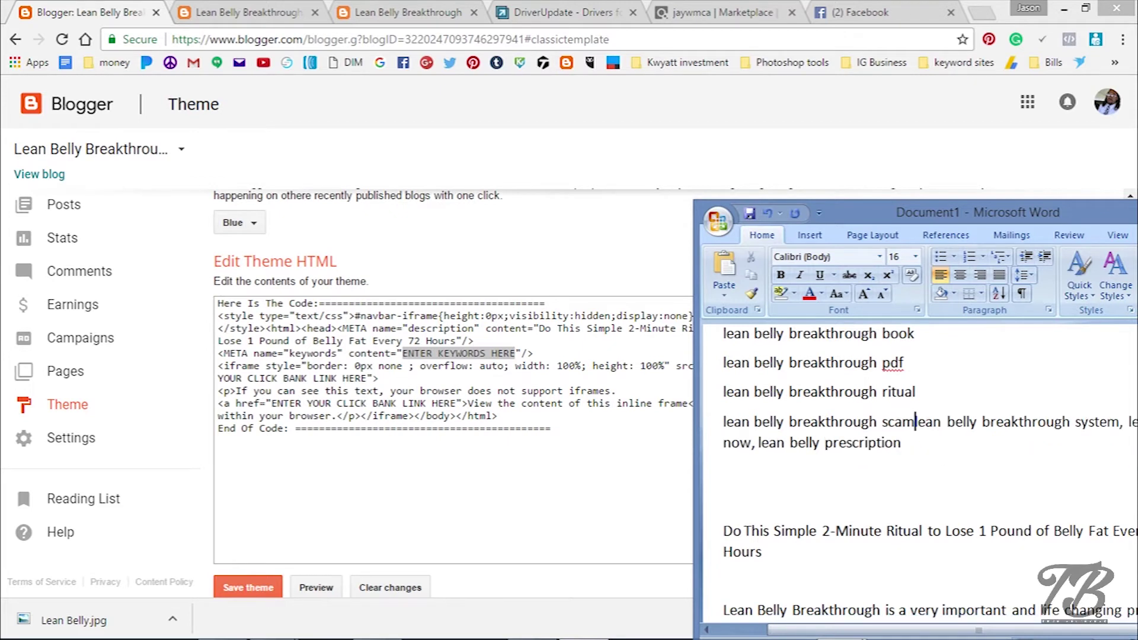
{"action": "type", "text": ","}
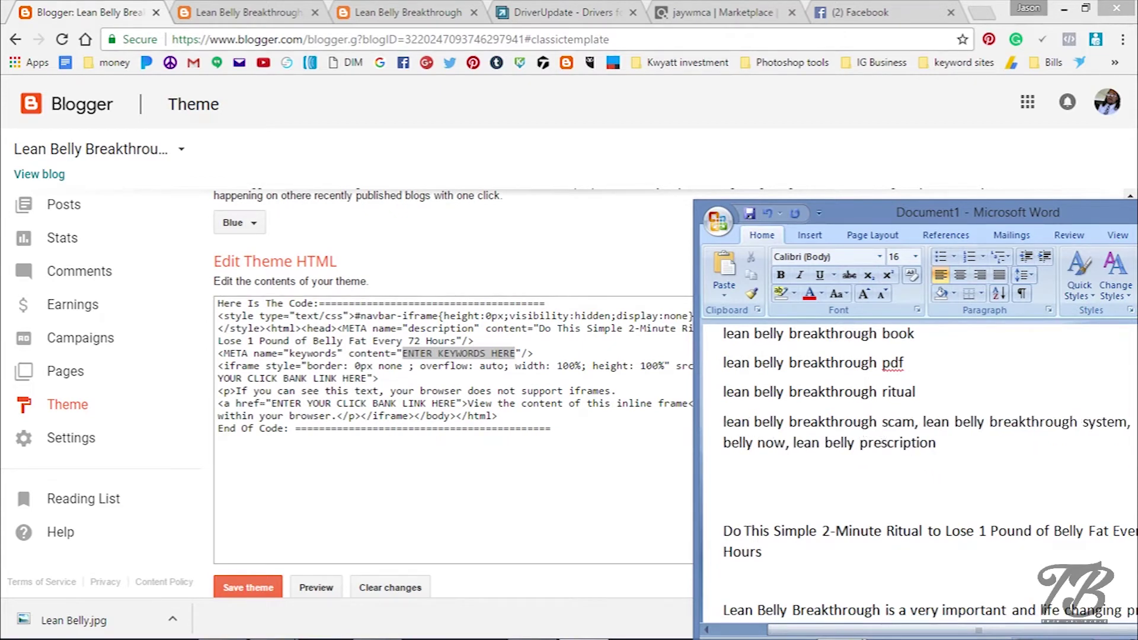
{"action": "left_click", "coordinate": [721, 425]}
{"action": "key", "text": "BackSpace"}
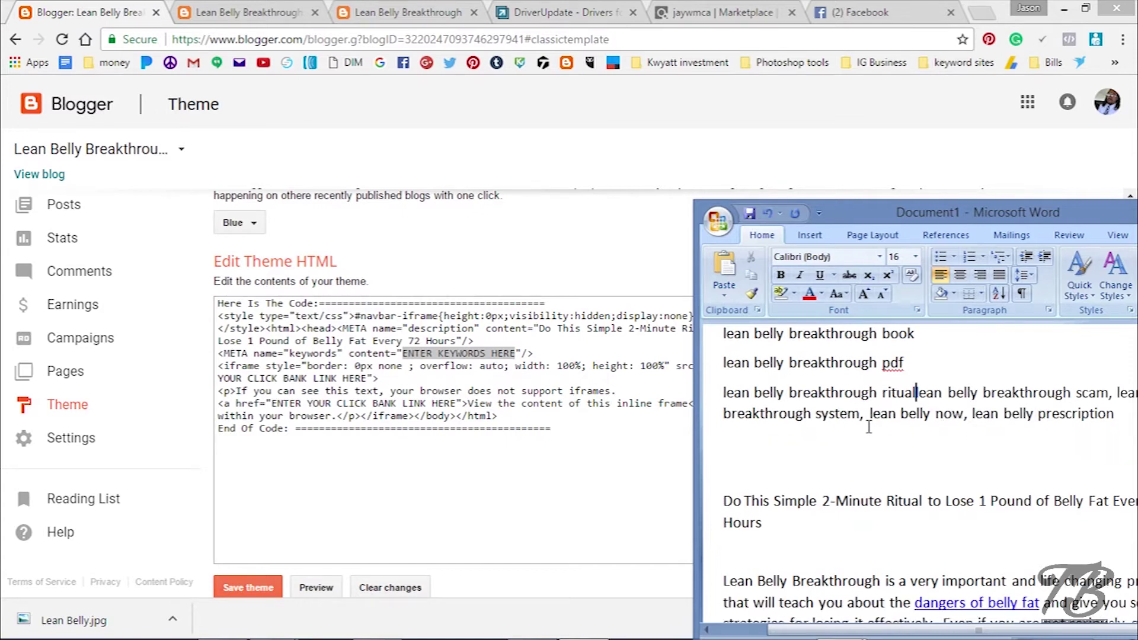
{"action": "type", "text": ","}
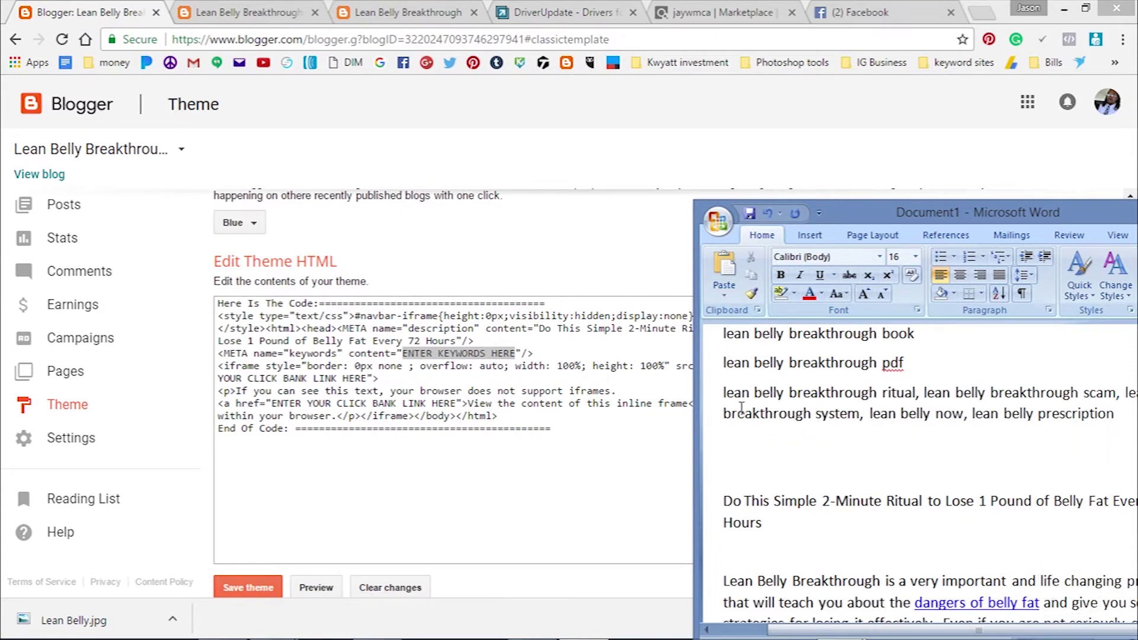
{"action": "key", "text": "BackSpace"}
{"action": "type", "text": ","}
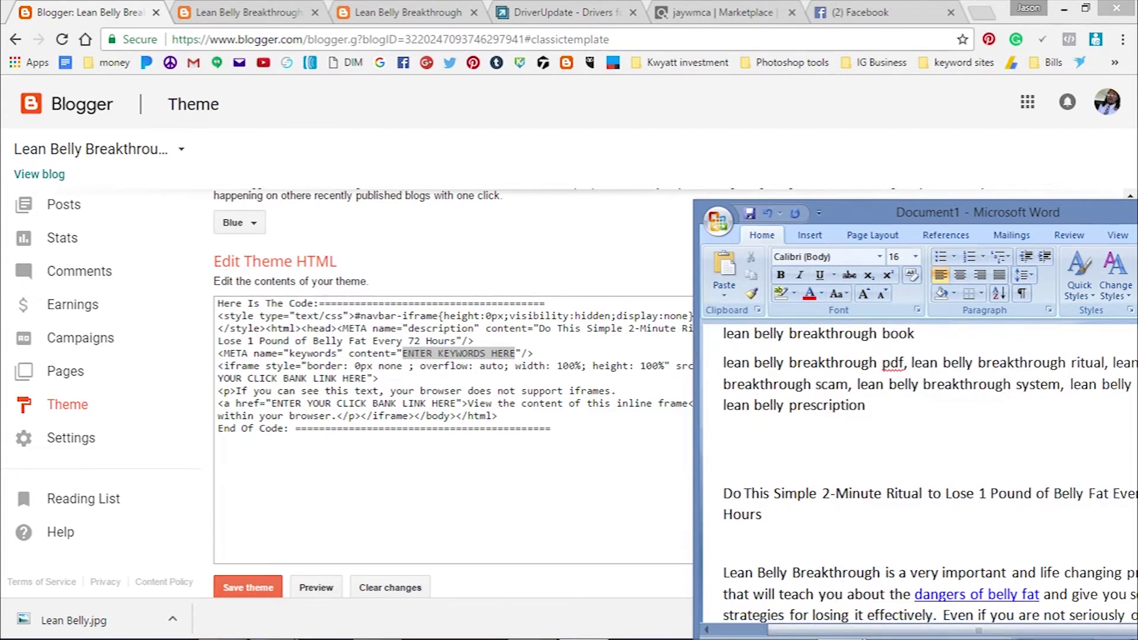
{"action": "scroll", "coordinate": [728, 393], "scroll_direction": "up", "scroll_amount": 1}
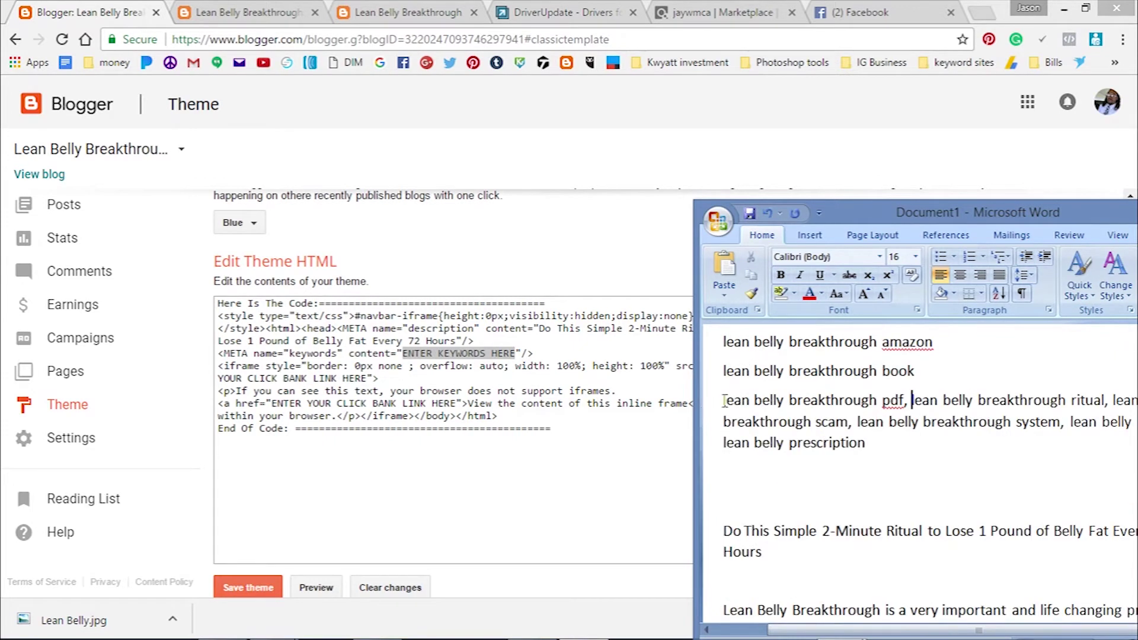
{"action": "left_click", "coordinate": [725, 400]}
{"action": "key", "text": "BackSpace"}
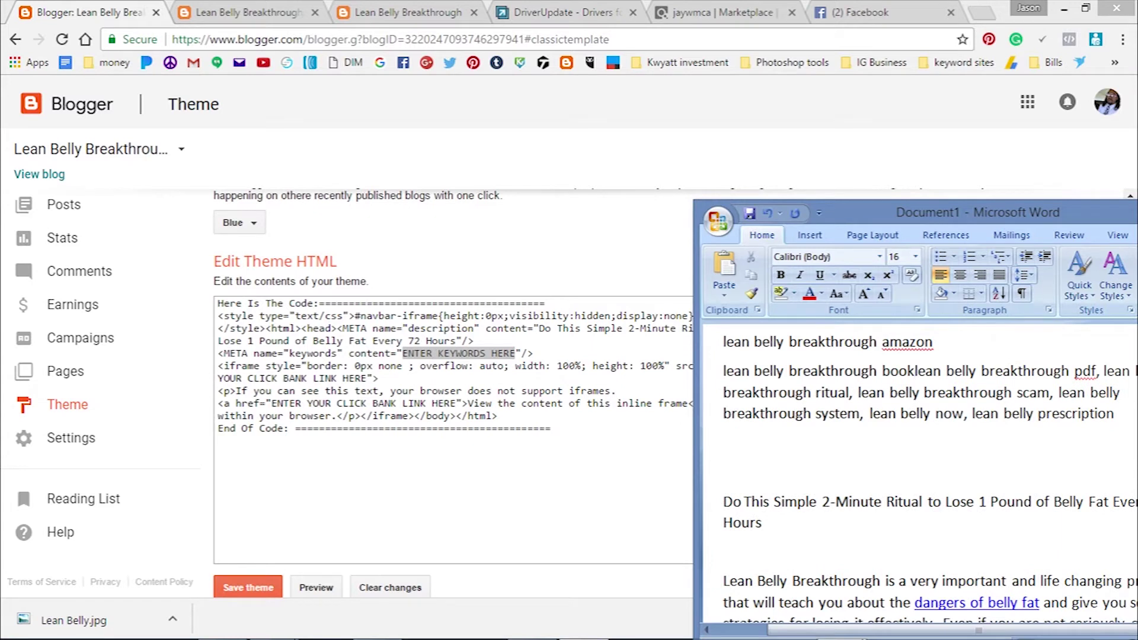
{"action": "type", "text": ","}
{"action": "scroll", "coordinate": [720, 414], "scroll_direction": "up", "scroll_amount": 1}
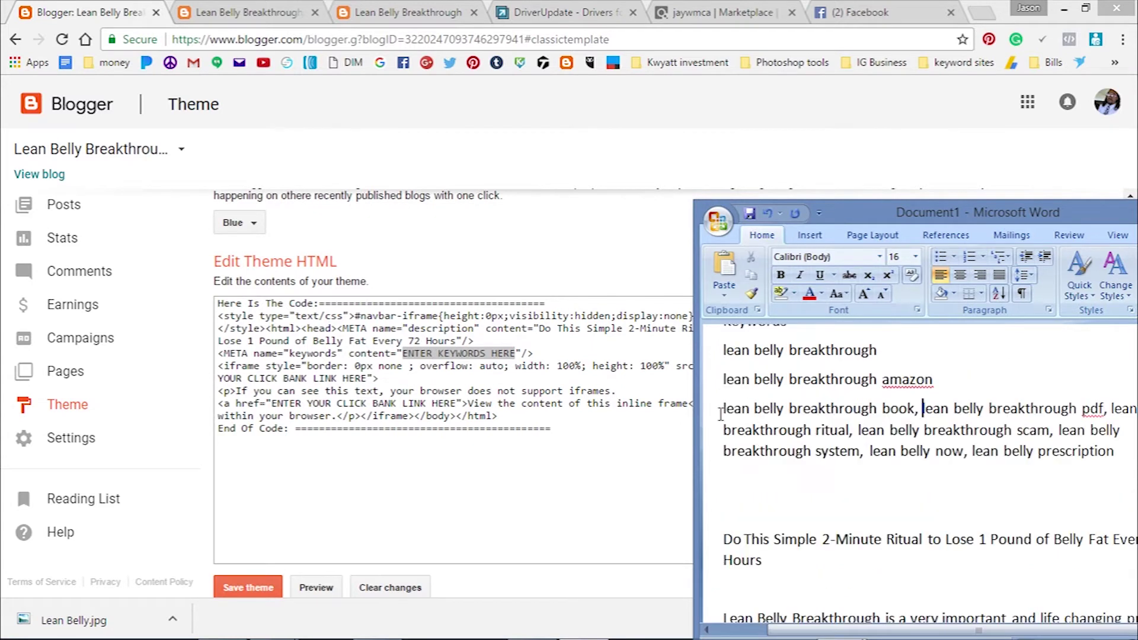
{"action": "key", "text": "BackSpace"}
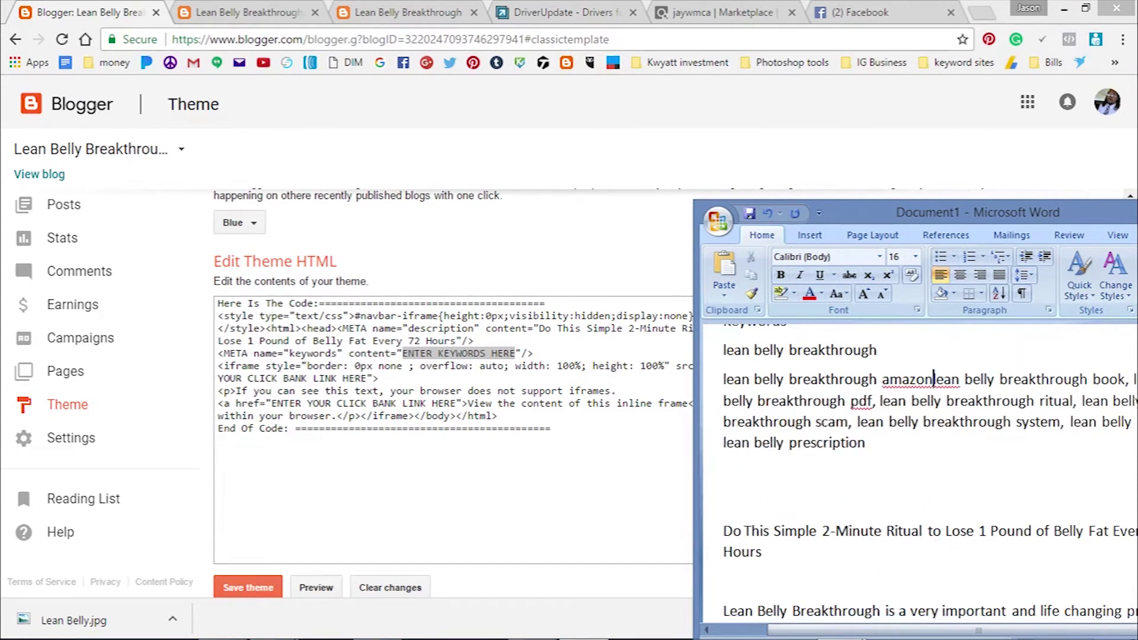
{"action": "type", "text": ","}
{"action": "scroll", "coordinate": [738, 414], "scroll_direction": "up", "scroll_amount": 1}
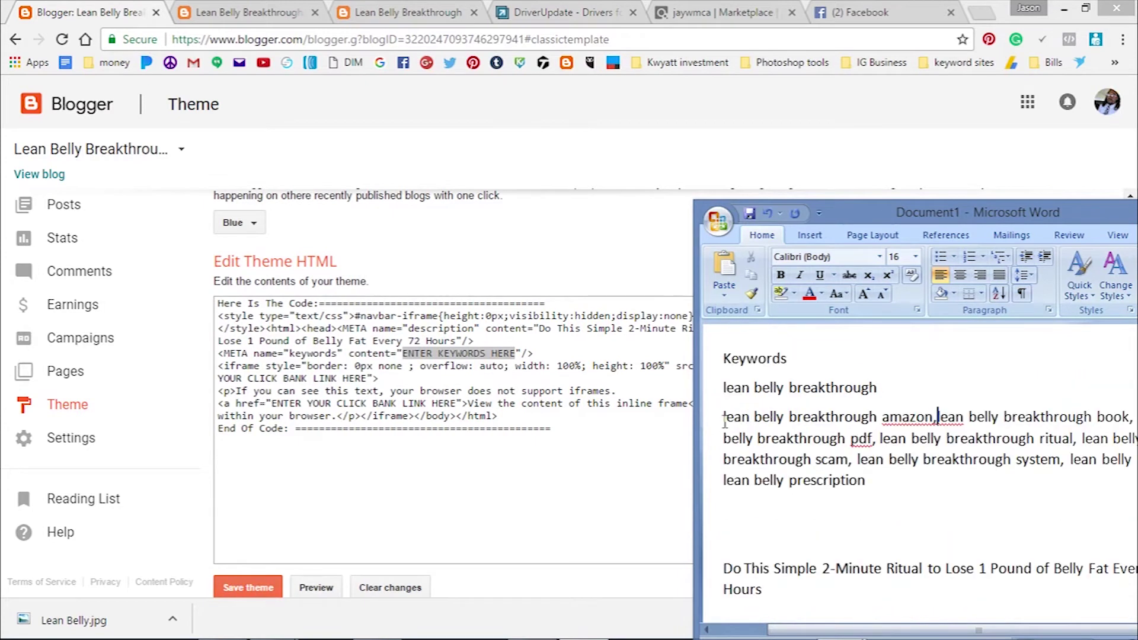
{"action": "key", "text": "BackSpace"}
{"action": "type", "text": ","}
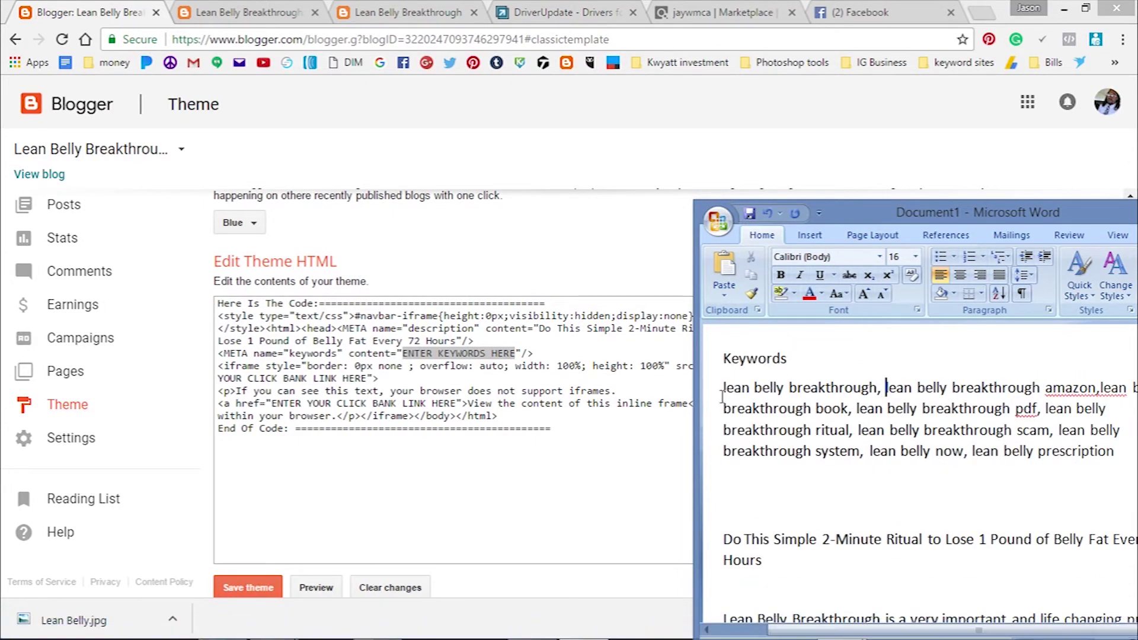
Step: Copy the keyword list and paste it over the ENTER KEYWORDS HERE placeholder in the theme code
{"action": "left_click_drag", "start_coordinate": [724, 387], "coordinate": [1115, 451]}
{"action": "right_click", "coordinate": [957, 436]}
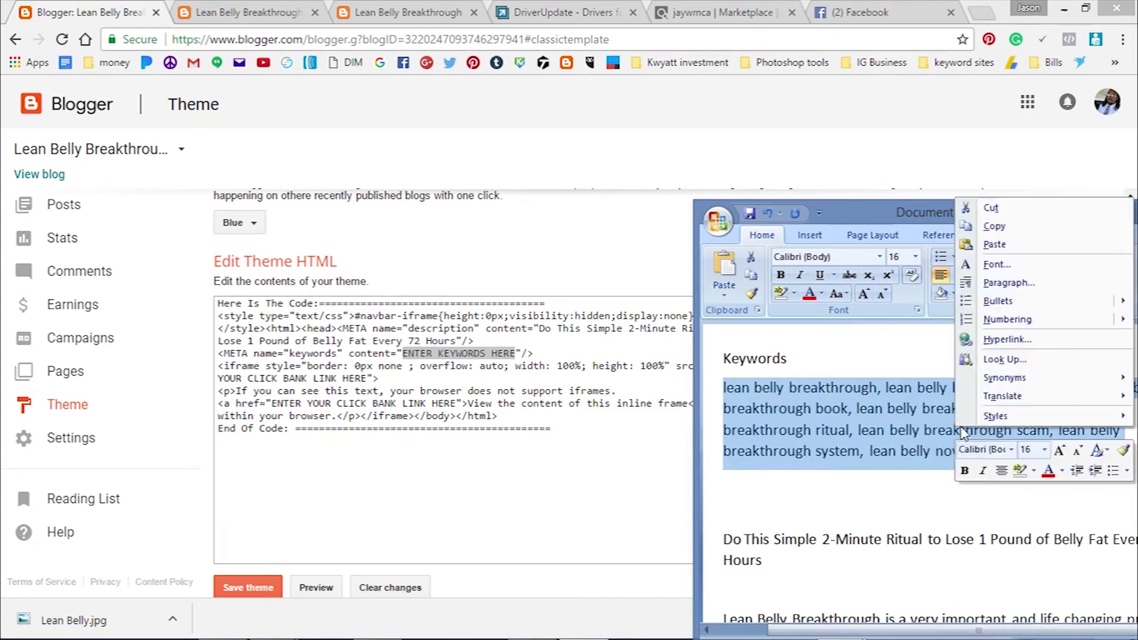
{"action": "left_click", "coordinate": [994, 226]}
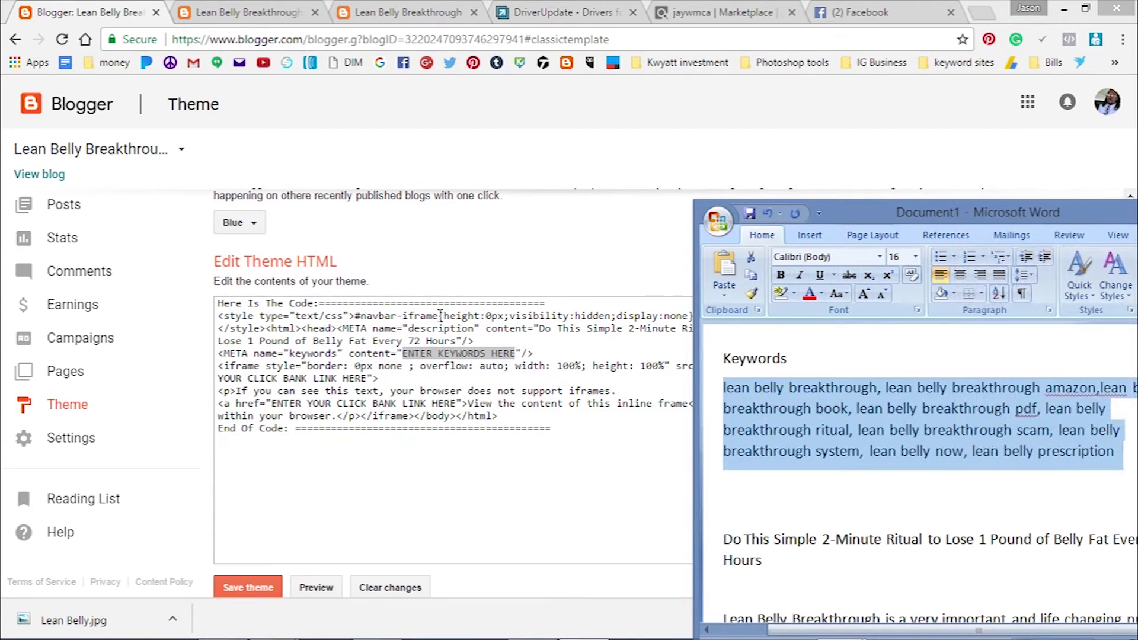
{"action": "left_click", "coordinate": [421, 353]}
{"action": "left_click_drag", "start_coordinate": [402, 353], "coordinate": [511, 353]}
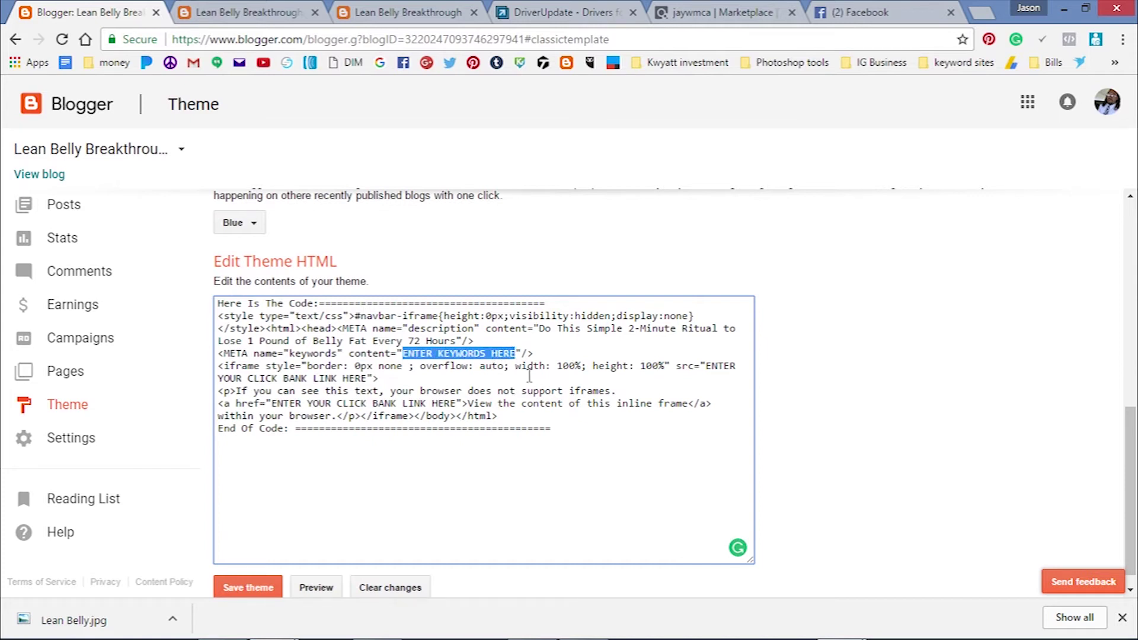
{"action": "key", "text": "ctrl+v"}
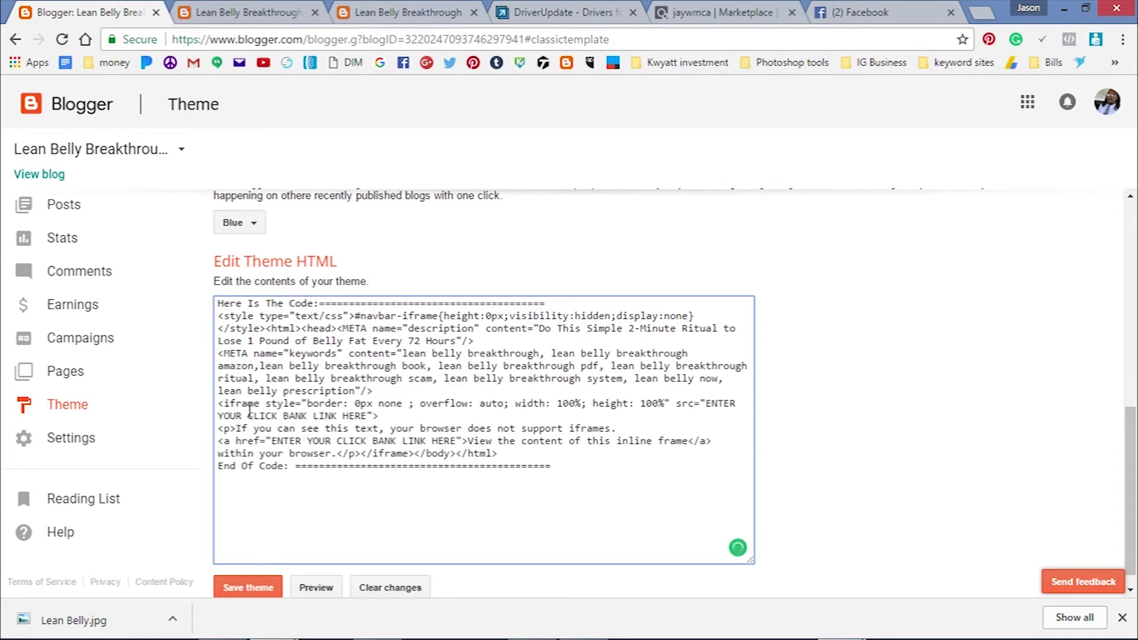
Step: Copy the ClickBank hop link from the Word document
{"action": "left_click_drag", "start_coordinate": [707, 405], "coordinate": [367, 417]}
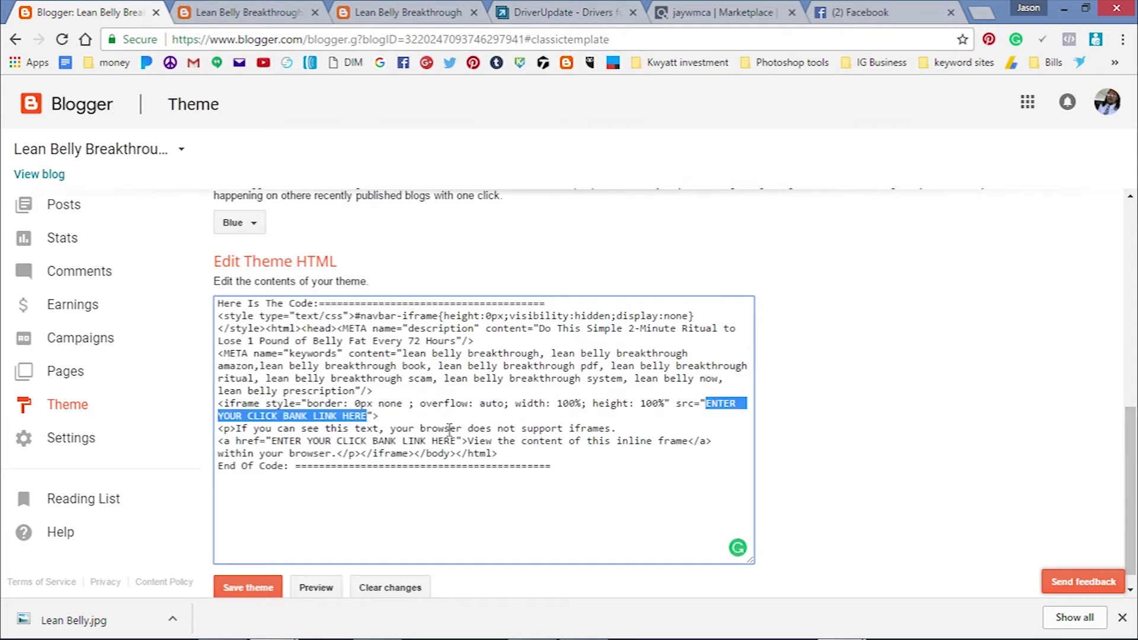
{"action": "mouse_move", "coordinate": [583, 625]}
{"action": "left_click", "coordinate": [589, 628]}
{"action": "left_click", "coordinate": [798, 358]}
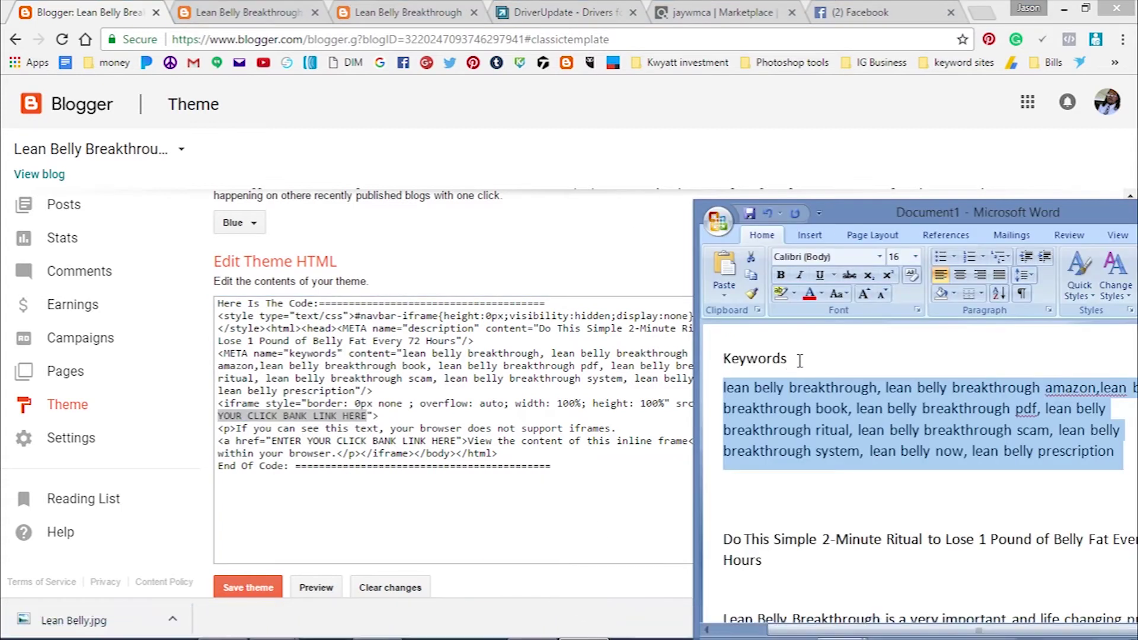
{"action": "scroll", "coordinate": [813, 355], "scroll_direction": "up", "scroll_amount": 2}
{"action": "left_click_drag", "start_coordinate": [1101, 420], "coordinate": [725, 425]}
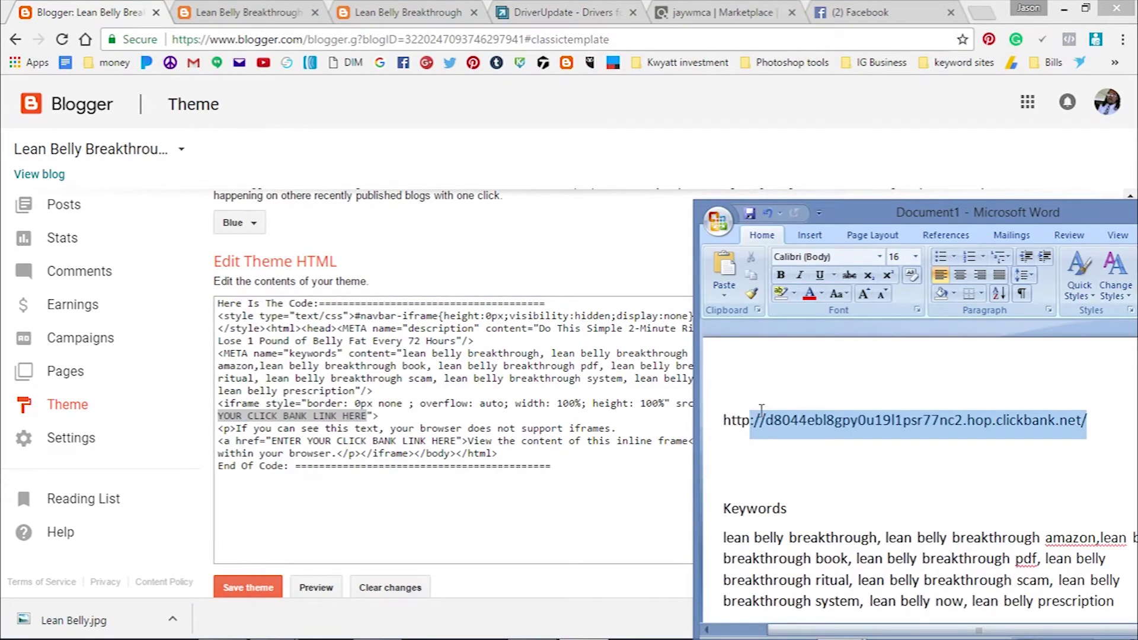
{"action": "right_click", "coordinate": [767, 441]}
{"action": "left_click", "coordinate": [827, 234]}
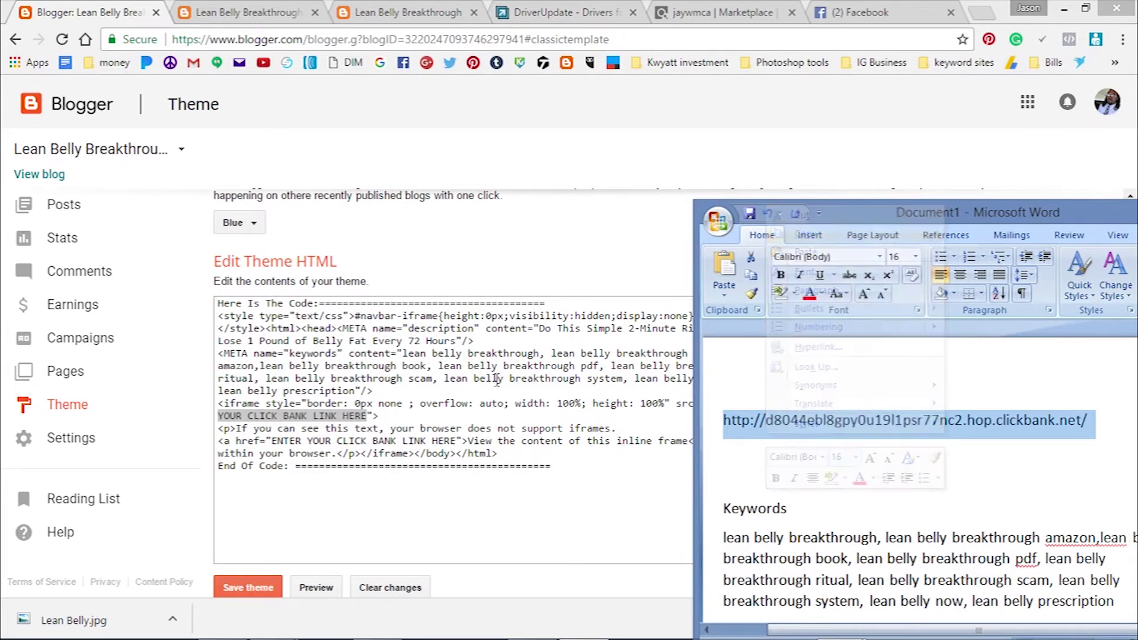
Step: Paste the hop link over both ENTER YOUR CLICK BANK LINK HERE placeholders, the iframe source and the fallback link
{"action": "left_click", "coordinate": [400, 416]}
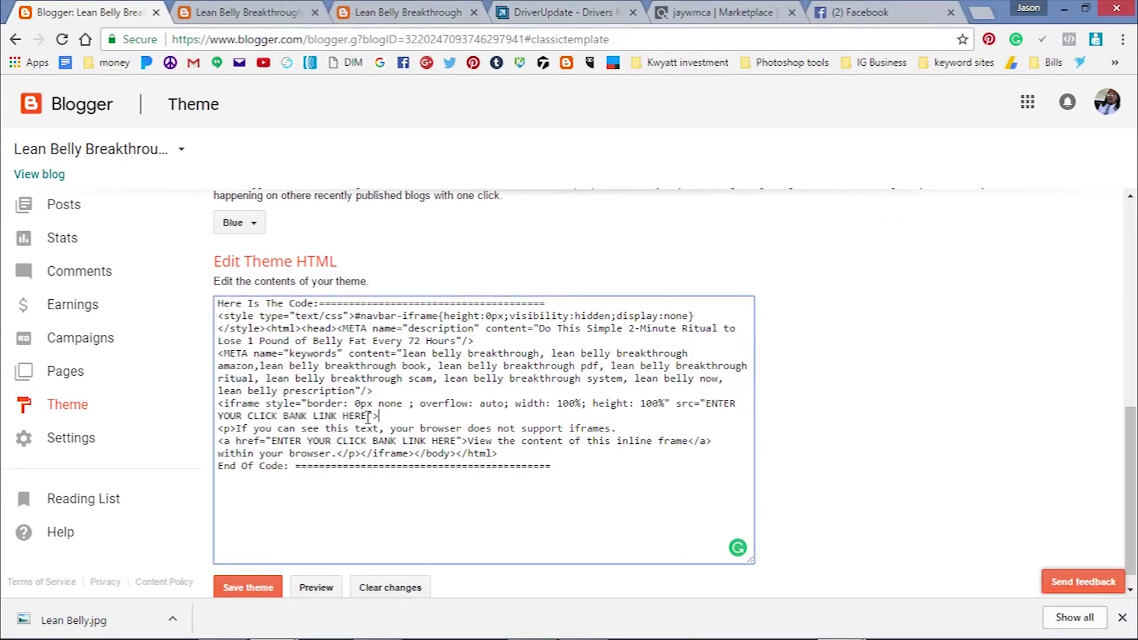
{"action": "left_click_drag", "start_coordinate": [369, 416], "coordinate": [567, 389]}
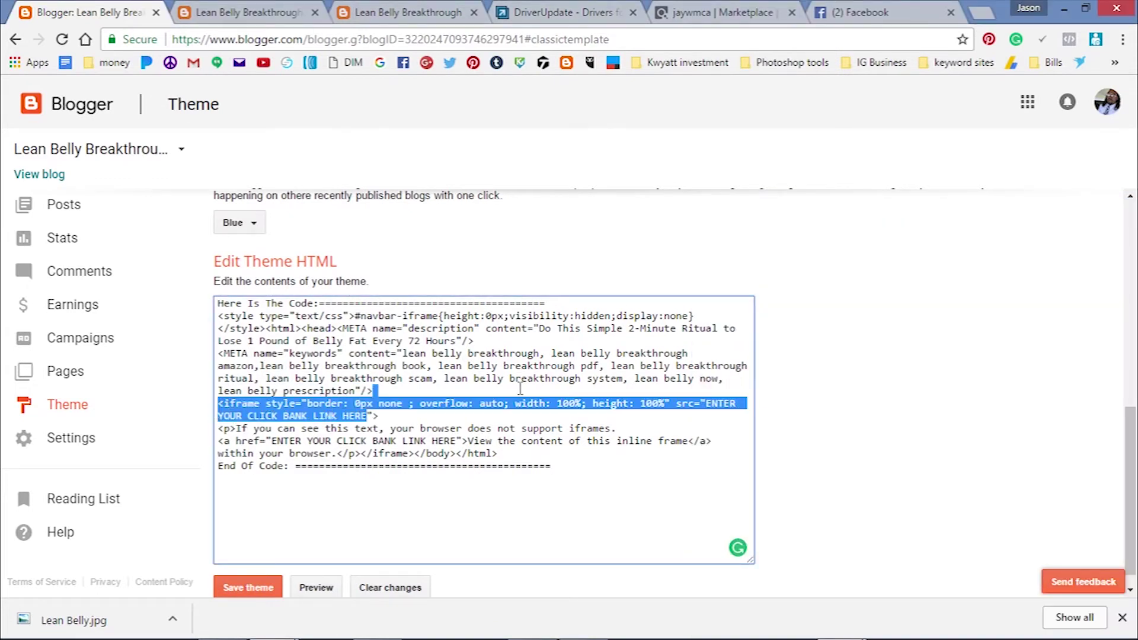
{"action": "left_click_drag", "start_coordinate": [686, 391], "coordinate": [705, 399]}
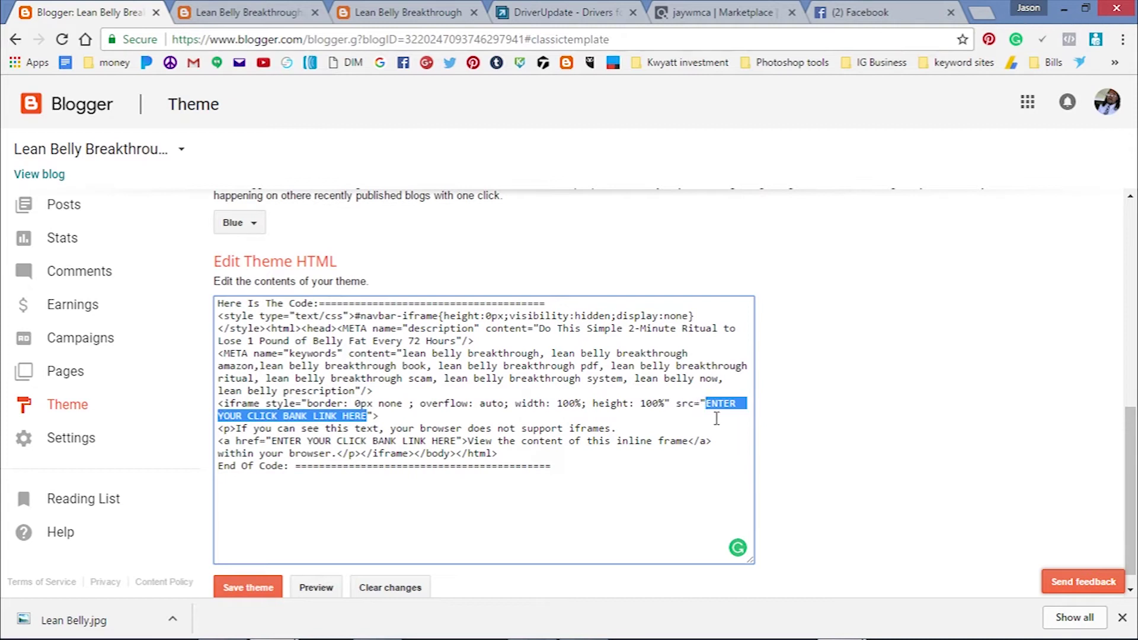
{"action": "key", "text": "ctrl+v"}
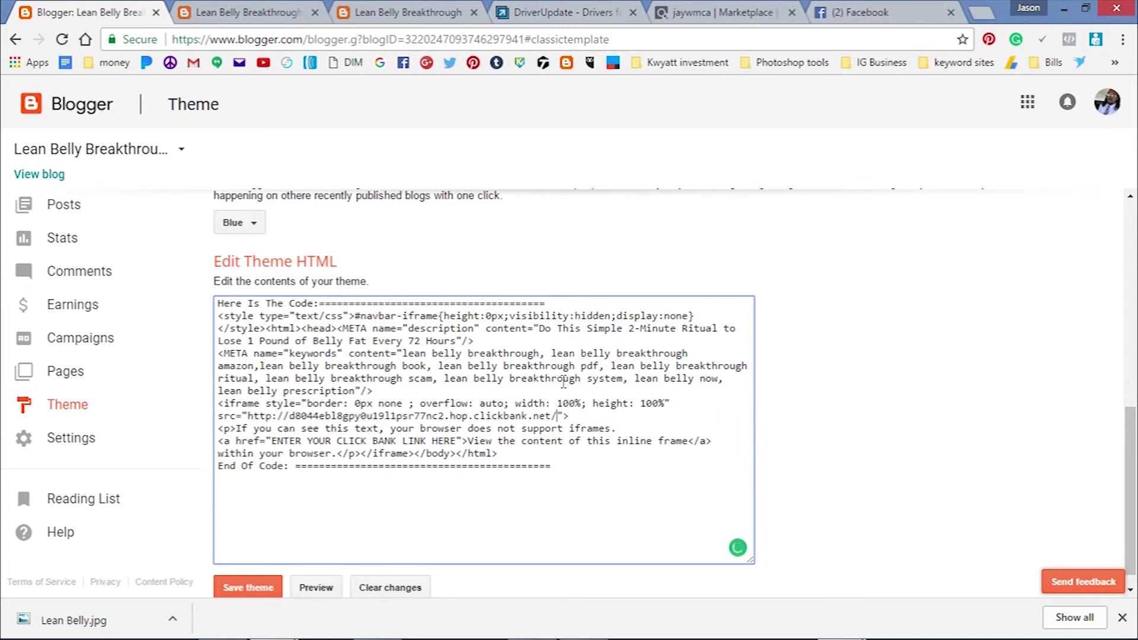
{"action": "scroll", "coordinate": [563, 383], "scroll_direction": "down", "scroll_amount": 1}
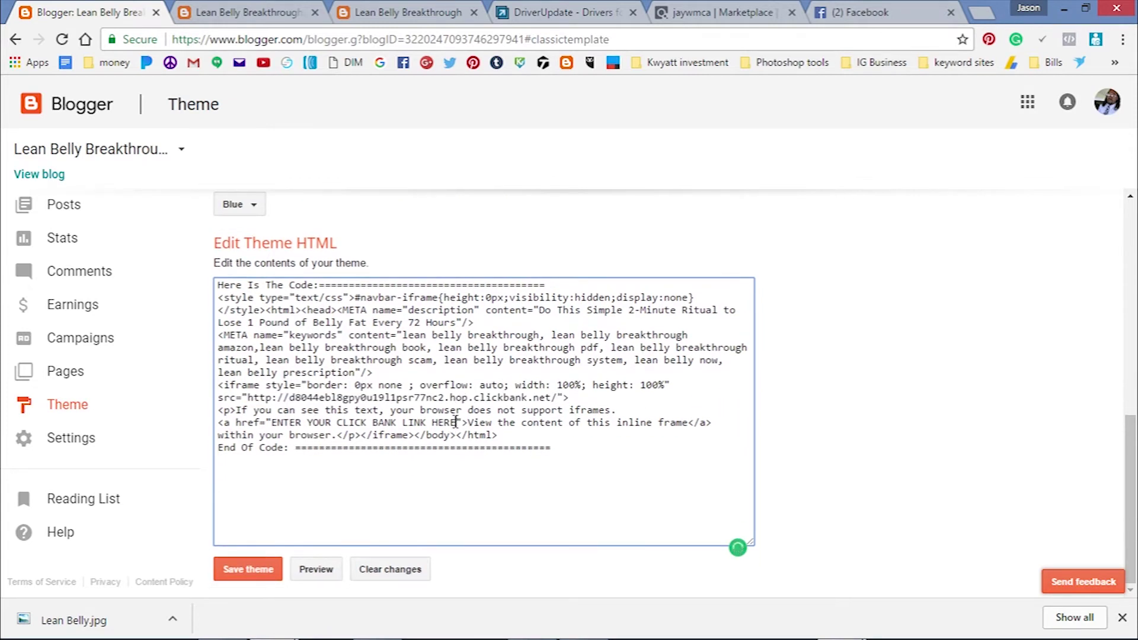
{"action": "left_click_drag", "start_coordinate": [458, 422], "coordinate": [279, 428]}
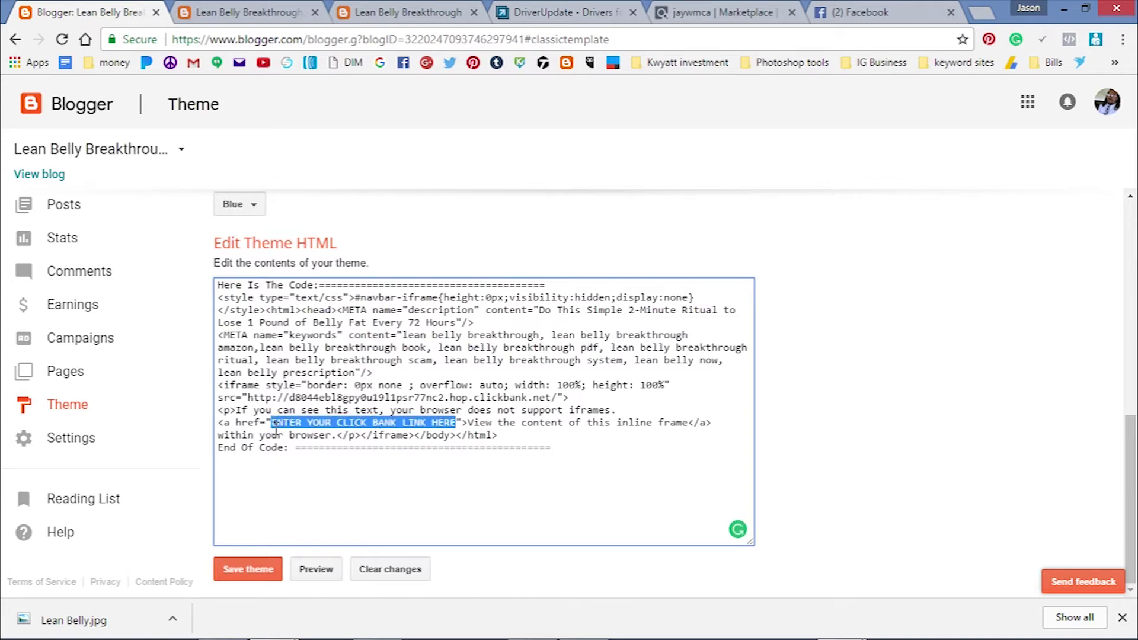
{"action": "key", "text": "ctrl+v"}
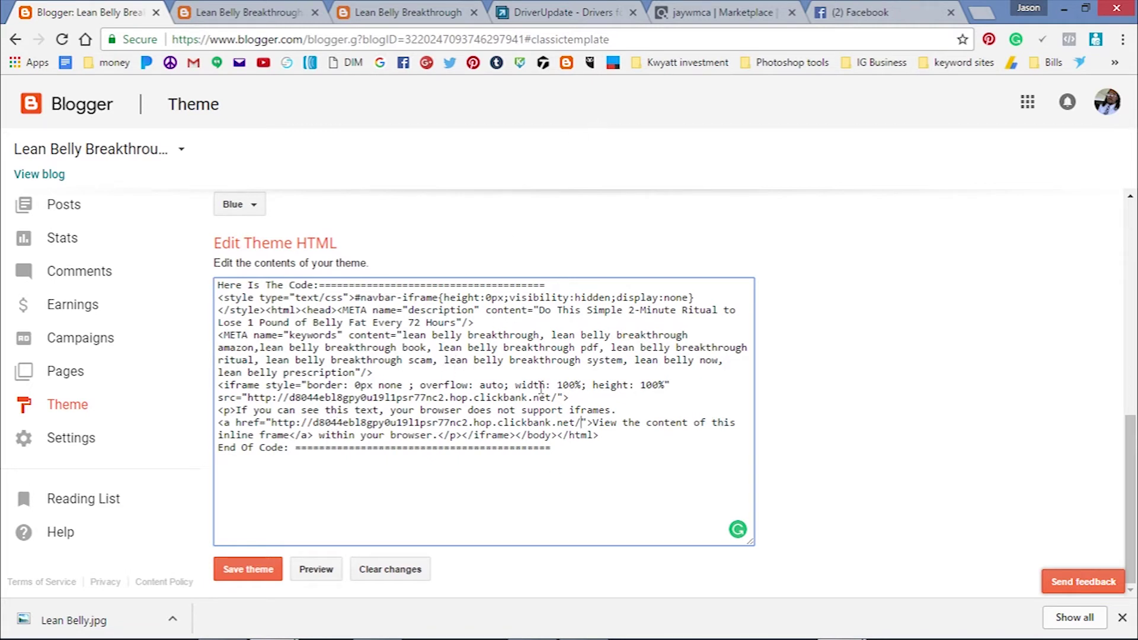
Step: Save the edited theme code with the keywords and ClickBank link
{"action": "left_click", "coordinate": [261, 570]}
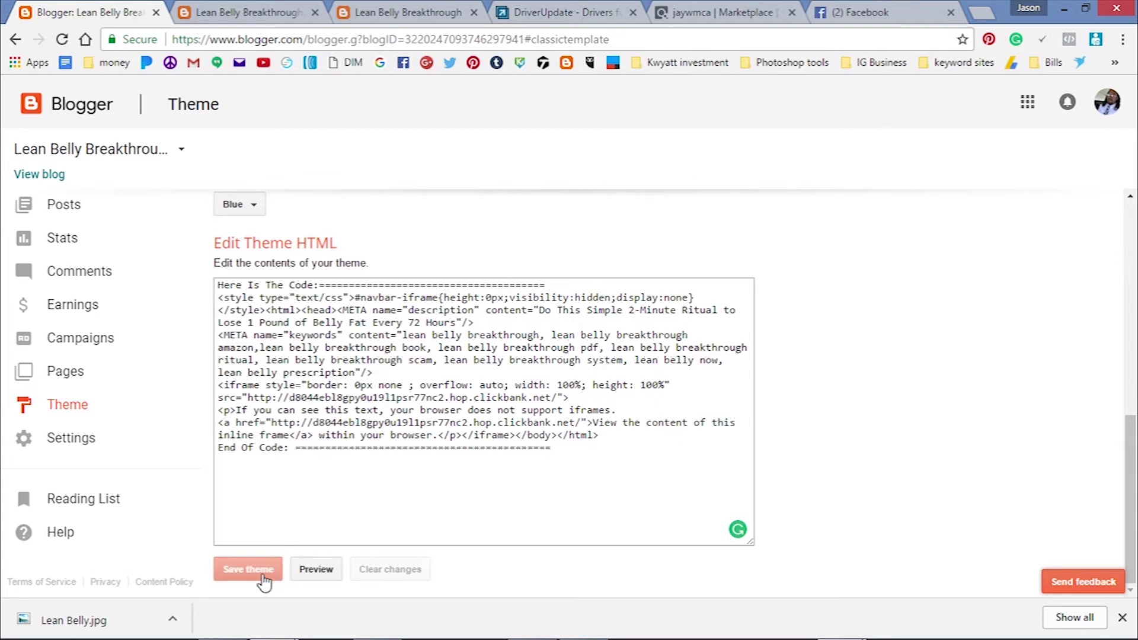
{"action": "scroll", "coordinate": [798, 399], "scroll_direction": "up", "scroll_amount": 2}
{"action": "scroll", "coordinate": [885, 421], "scroll_direction": "up", "scroll_amount": 1}
{"action": "scroll", "coordinate": [821, 406], "scroll_direction": "down", "scroll_amount": 3}
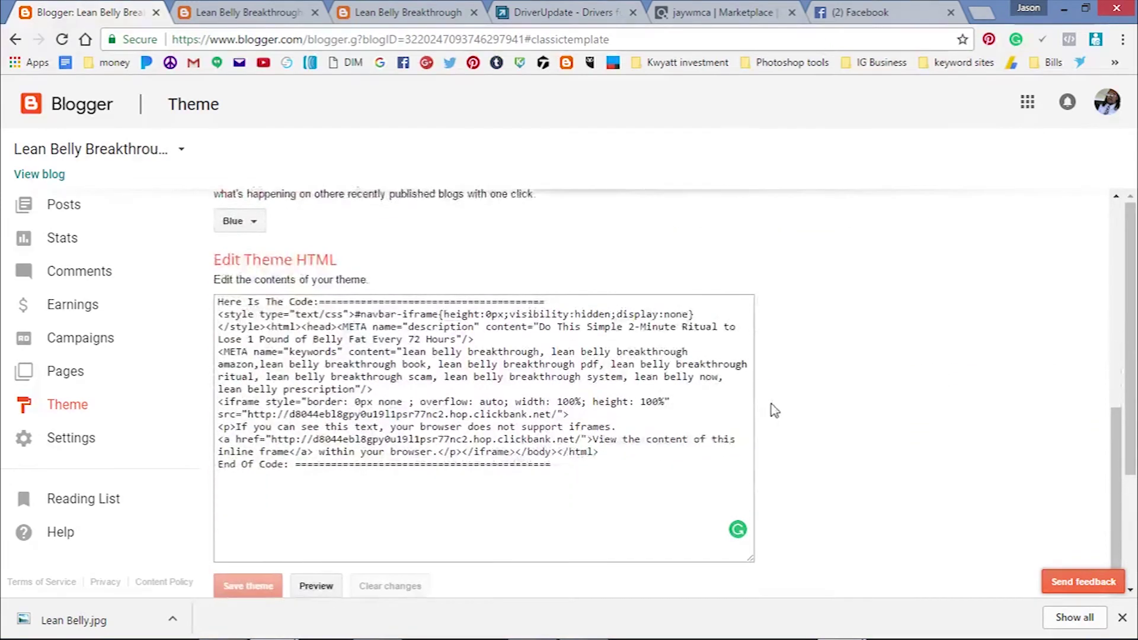
{"action": "scroll", "coordinate": [795, 412], "scroll_direction": "up", "scroll_amount": 2}
{"action": "scroll", "coordinate": [821, 419], "scroll_direction": "down", "scroll_amount": 2}
{"action": "scroll", "coordinate": [820, 419], "scroll_direction": "up", "scroll_amount": 4}
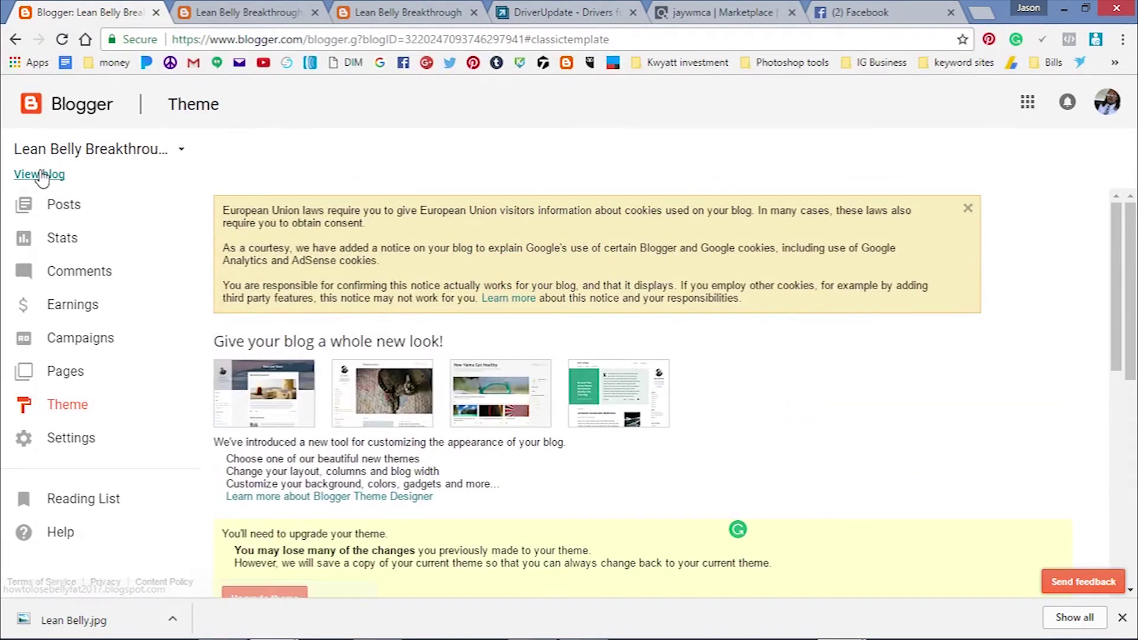
{"action": "left_click", "coordinate": [45, 175]}
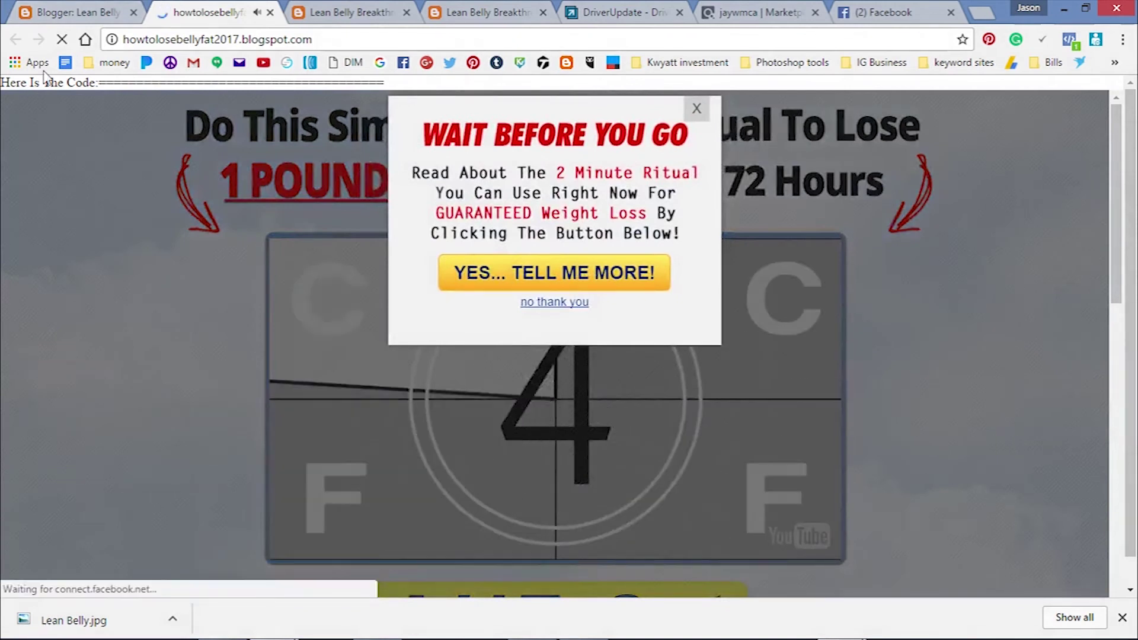
Step: Delete the Here Is The Code and End Of Code marker lines, save the theme and view the live blog
{"action": "left_click", "coordinate": [270, 13]}
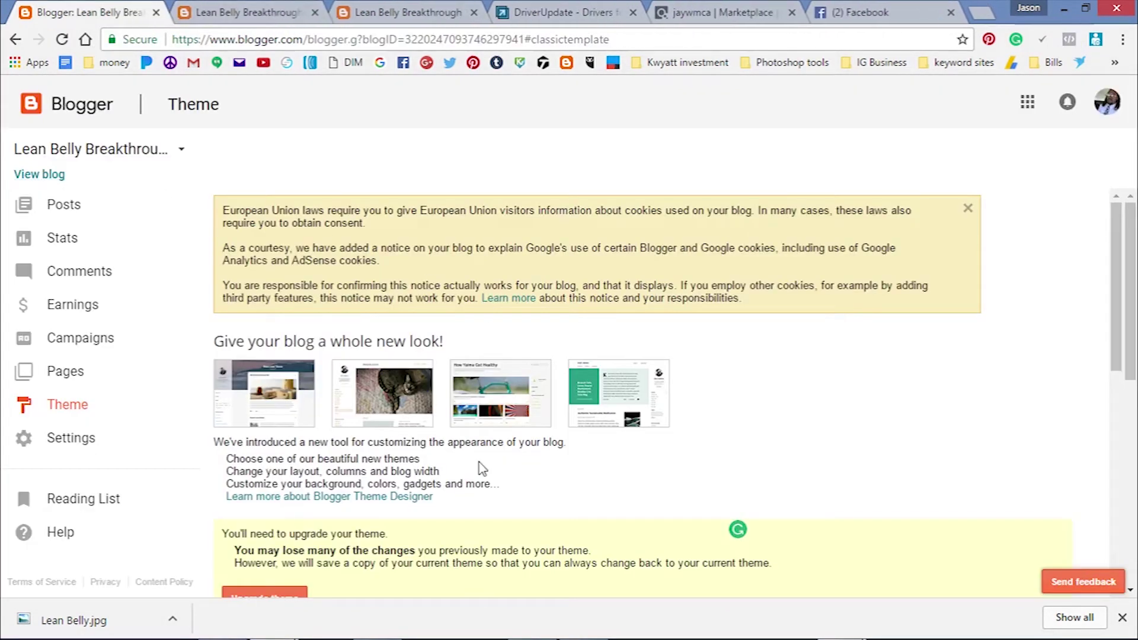
{"action": "scroll", "coordinate": [460, 407], "scroll_direction": "down", "scroll_amount": 5}
{"action": "scroll", "coordinate": [462, 408], "scroll_direction": "up", "scroll_amount": 1}
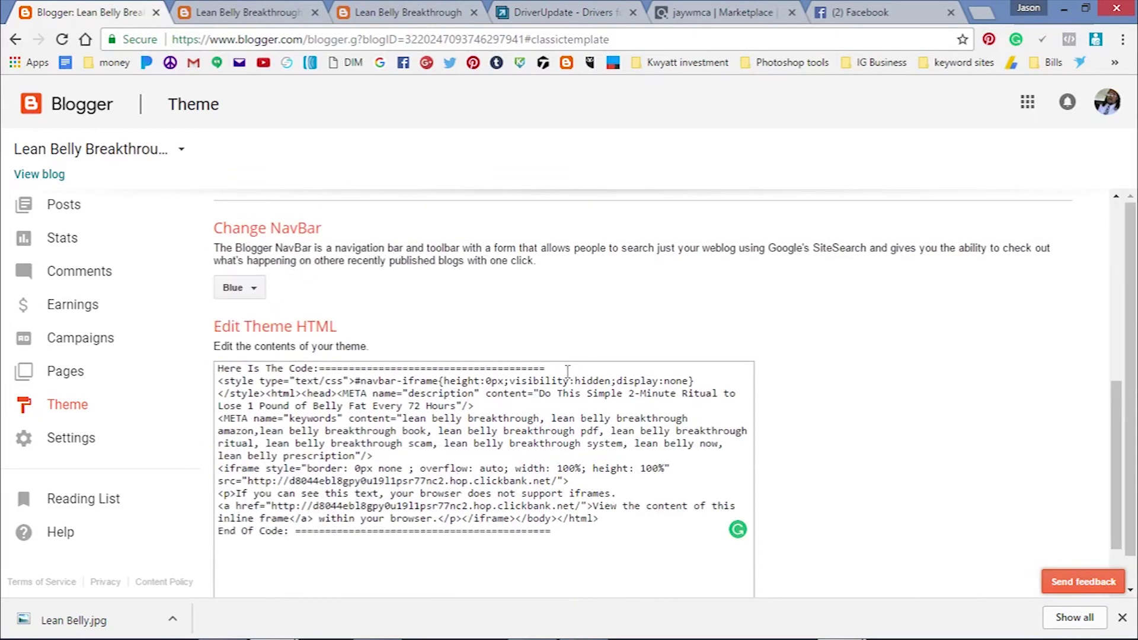
{"action": "left_click_drag", "start_coordinate": [569, 368], "coordinate": [175, 367]}
{"action": "key", "text": "BackSpace"}
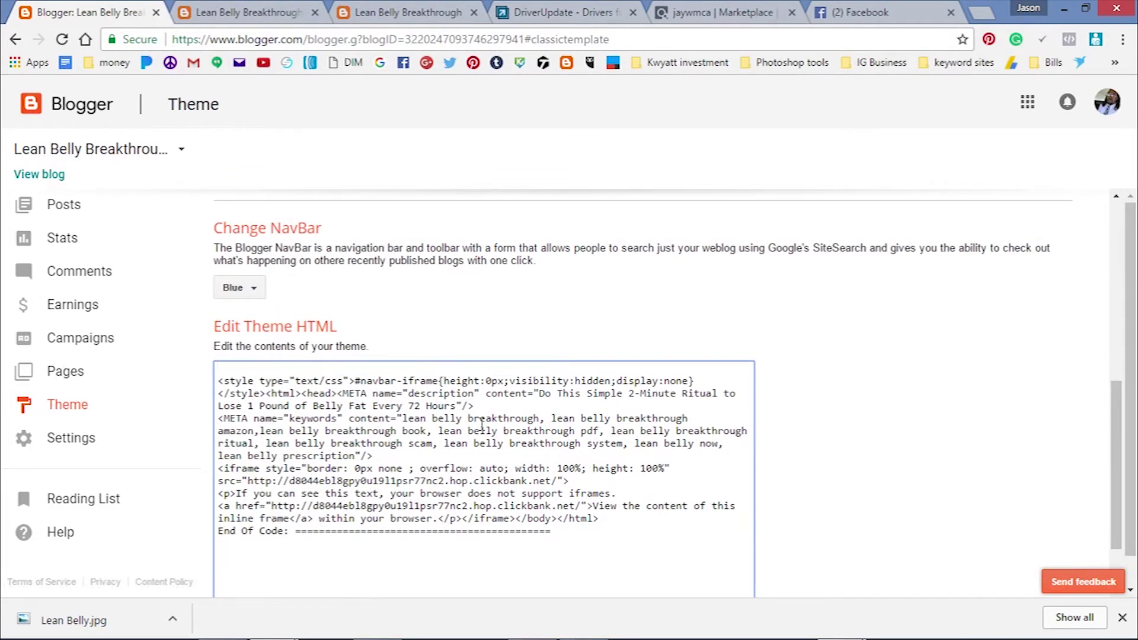
{"action": "key", "text": "Delete"}
{"action": "left_click_drag", "start_coordinate": [503, 519], "coordinate": [140, 532]}
{"action": "key", "text": "BackSpace"}
{"action": "scroll", "coordinate": [933, 500], "scroll_direction": "down", "scroll_amount": 2}
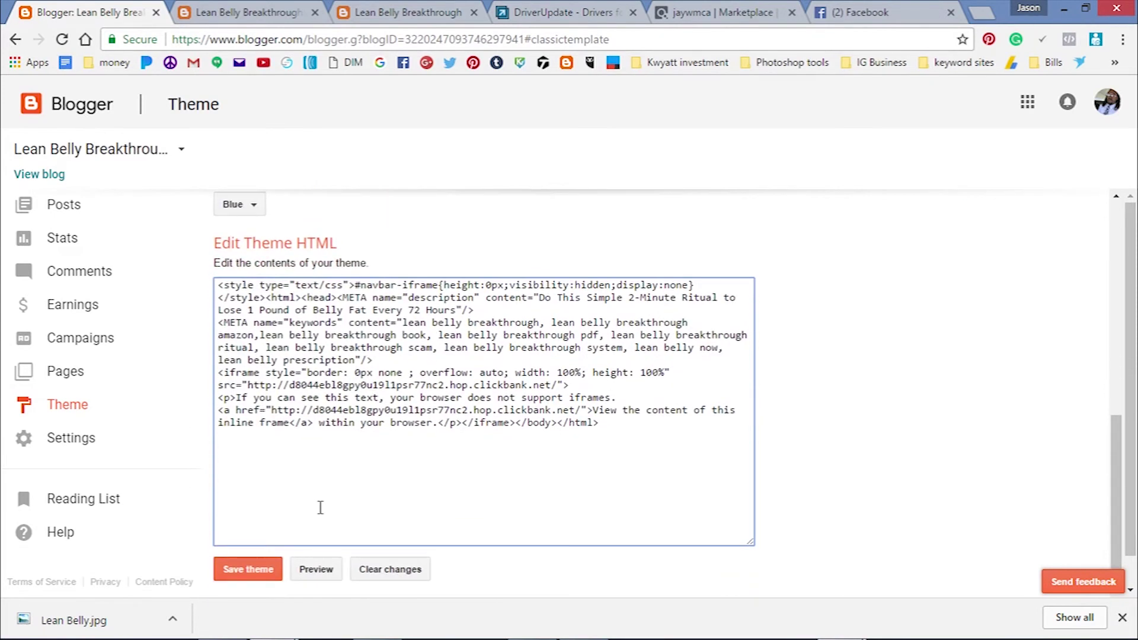
{"action": "left_click", "coordinate": [248, 569]}
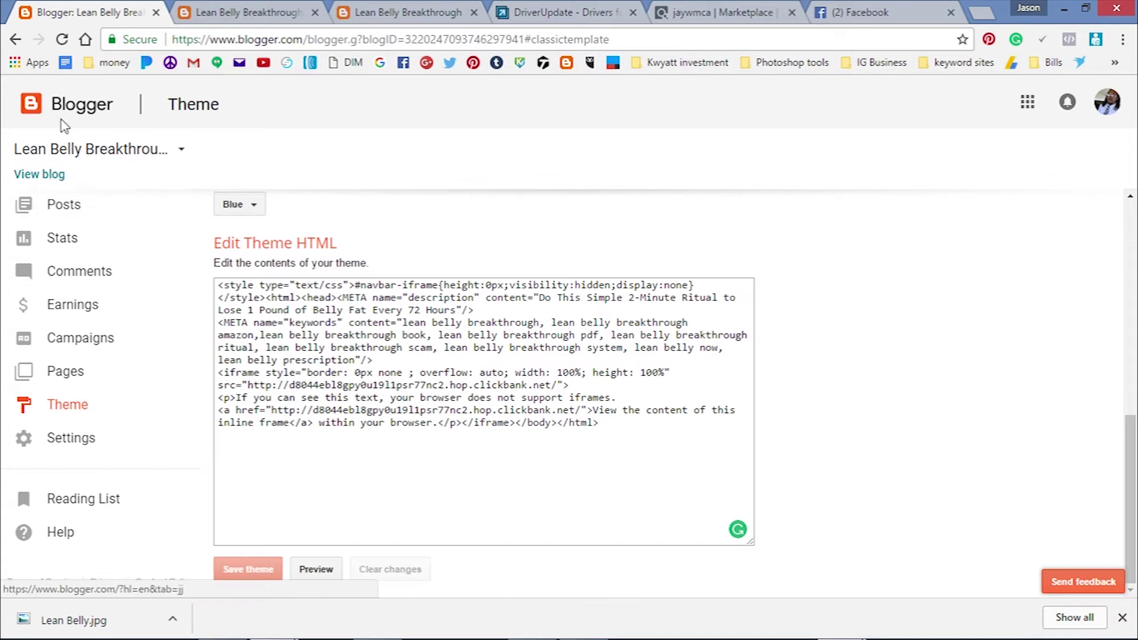
{"action": "left_click", "coordinate": [51, 174]}
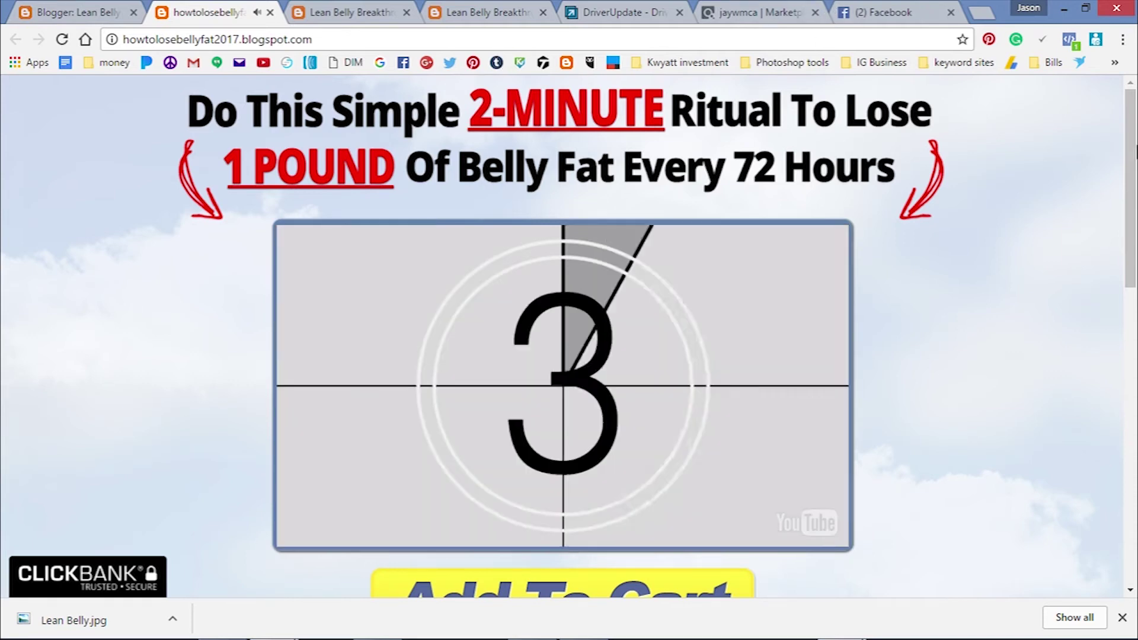
{"action": "scroll", "coordinate": [930, 258], "scroll_direction": "down", "scroll_amount": 1}
{"action": "scroll", "coordinate": [930, 257], "scroll_direction": "down", "scroll_amount": 3}
{"action": "scroll", "coordinate": [930, 257], "scroll_direction": "down", "scroll_amount": 3}
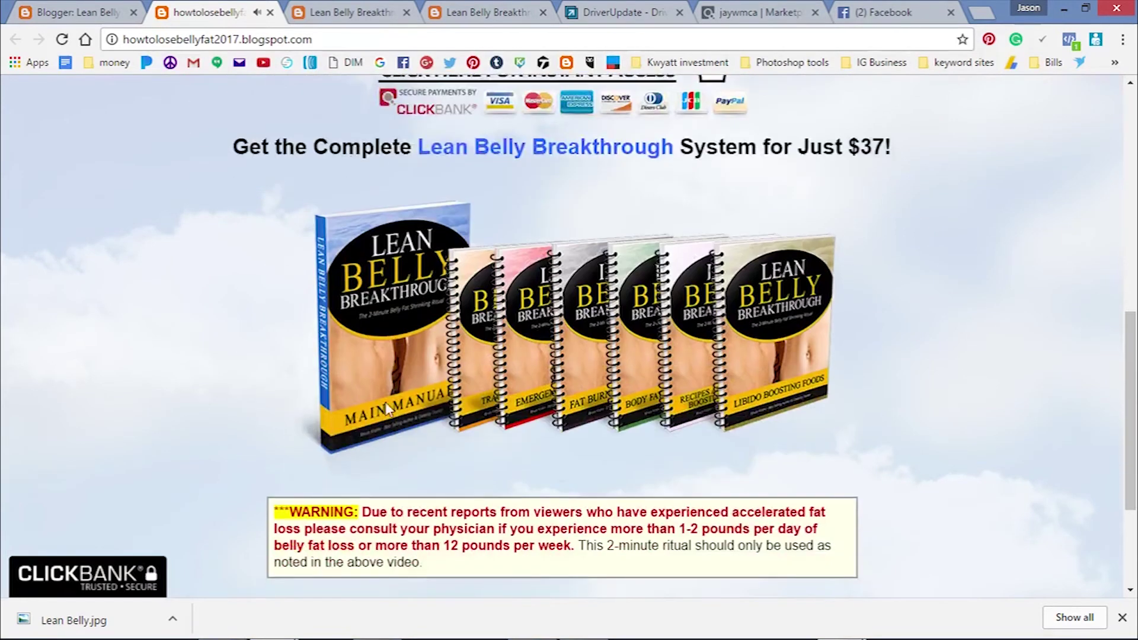
{"action": "scroll", "coordinate": [889, 311], "scroll_direction": "down", "scroll_amount": 2}
{"action": "scroll", "coordinate": [860, 283], "scroll_direction": "up", "scroll_amount": 6}
{"action": "scroll", "coordinate": [867, 303], "scroll_direction": "up", "scroll_amount": 2}
{"action": "scroll", "coordinate": [665, 213], "scroll_direction": "down", "scroll_amount": 1}
{"action": "scroll", "coordinate": [692, 317], "scroll_direction": "down", "scroll_amount": 3}
{"action": "scroll", "coordinate": [769, 397], "scroll_direction": "up", "scroll_amount": 4}
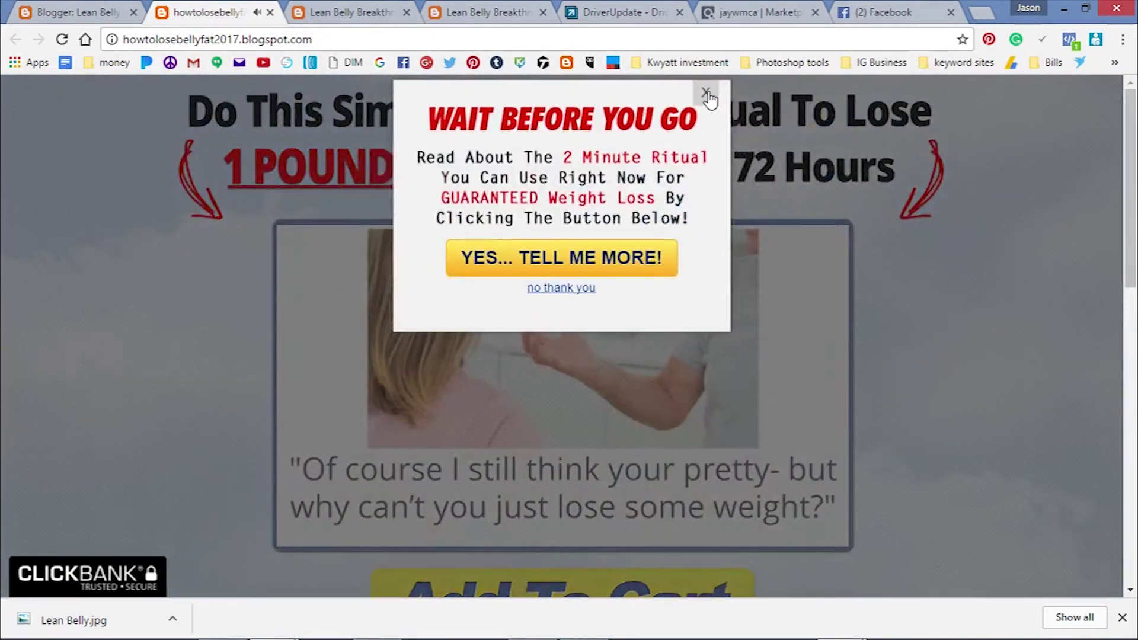
Step: Dismiss the exit popups on the blogspot page and on the leanbellybreakthrough.com sales page
{"action": "left_click", "coordinate": [707, 95]}
{"action": "left_click", "coordinate": [761, 13]}
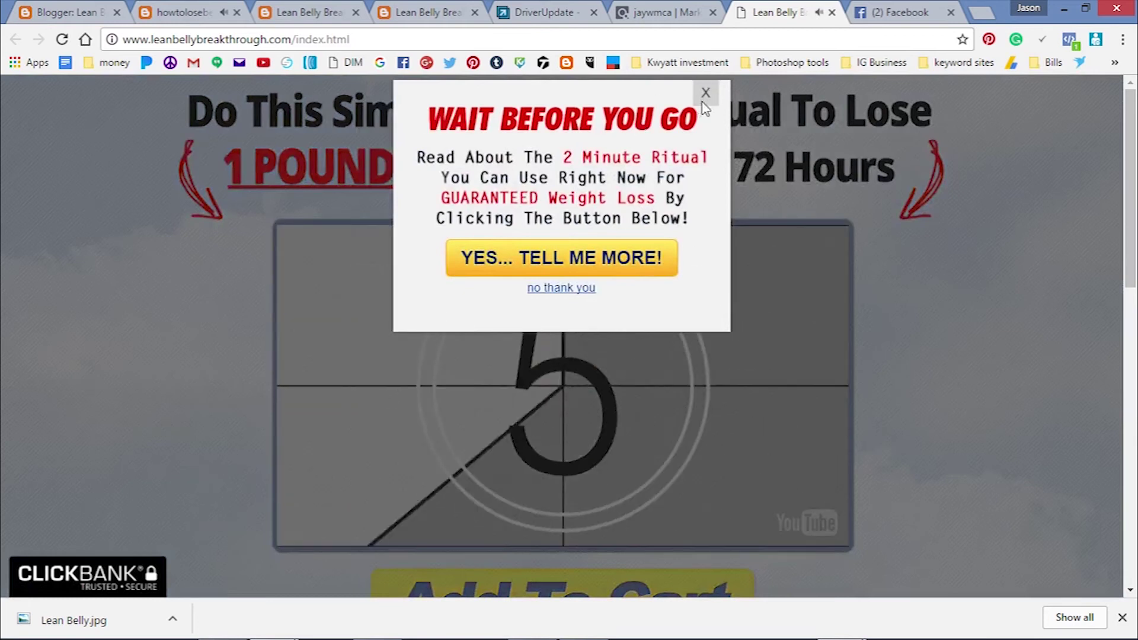
{"action": "left_click", "coordinate": [705, 96]}
{"action": "left_click", "coordinate": [846, 12]}
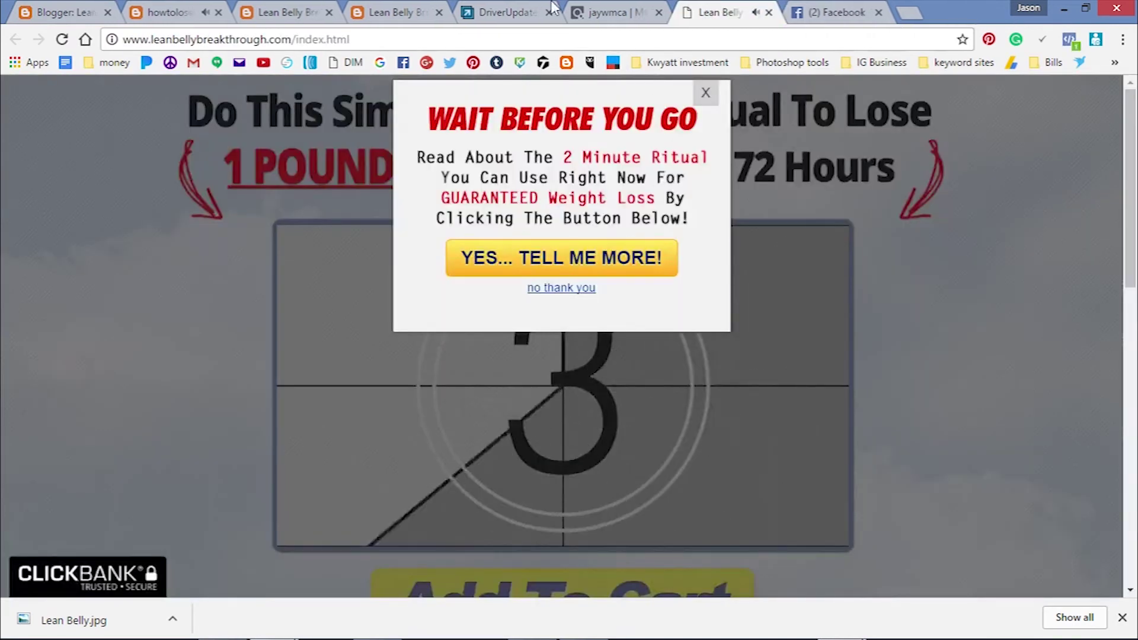
Step: Close the sales page tab and post the raw ClickBank link to the Facebook news feed
{"action": "key", "text": "ctrl+w"}
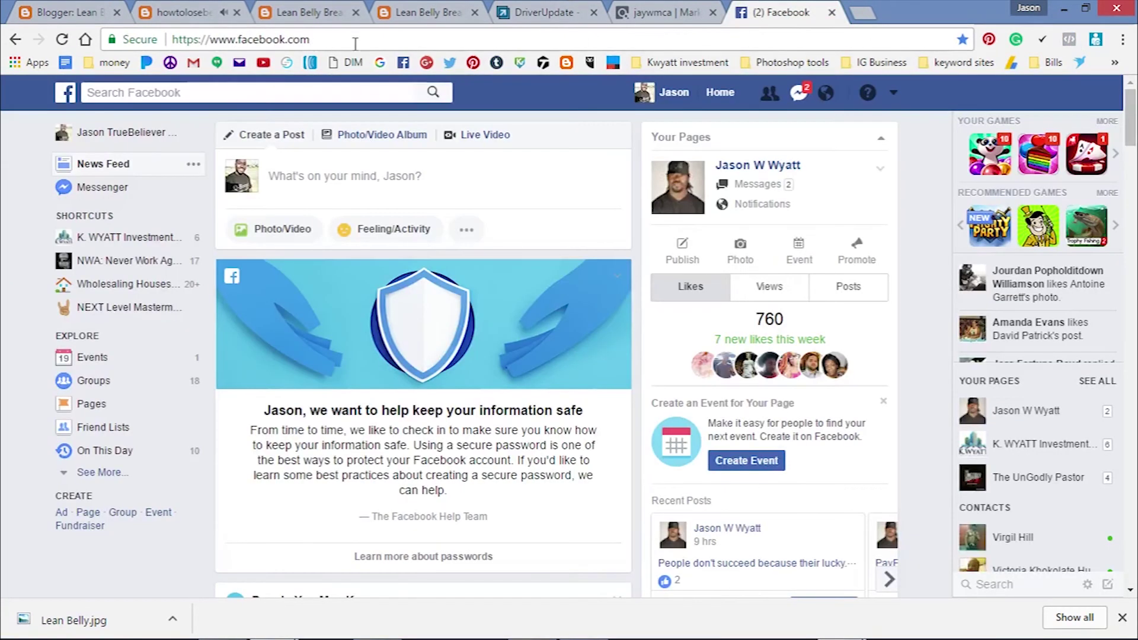
{"action": "left_click", "coordinate": [330, 185]}
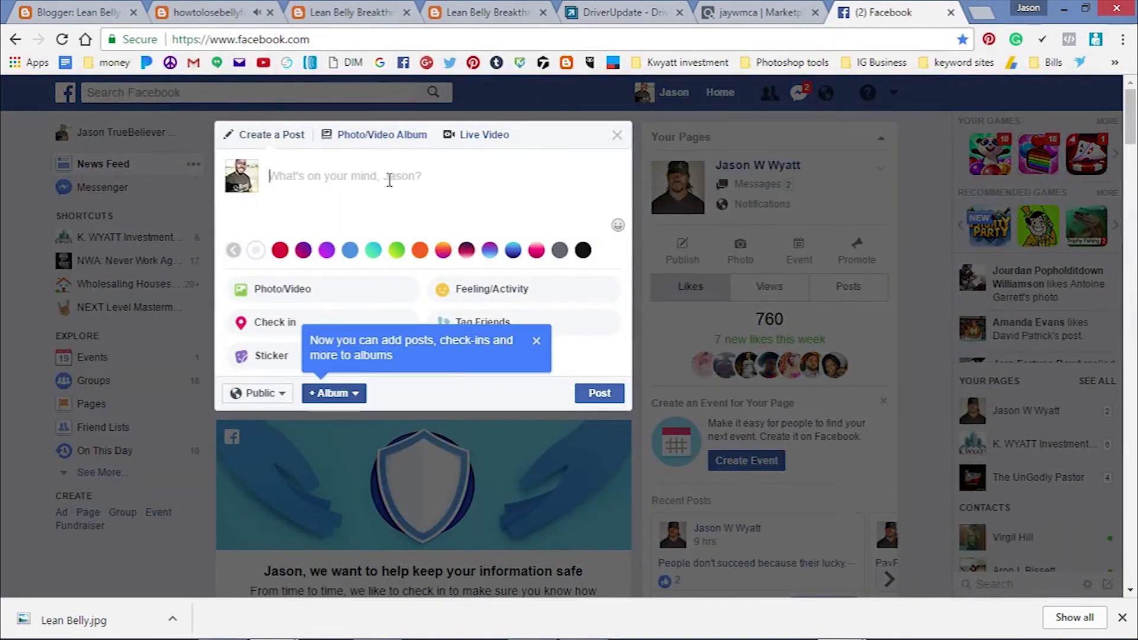
{"action": "key", "text": "ctrl+v"}
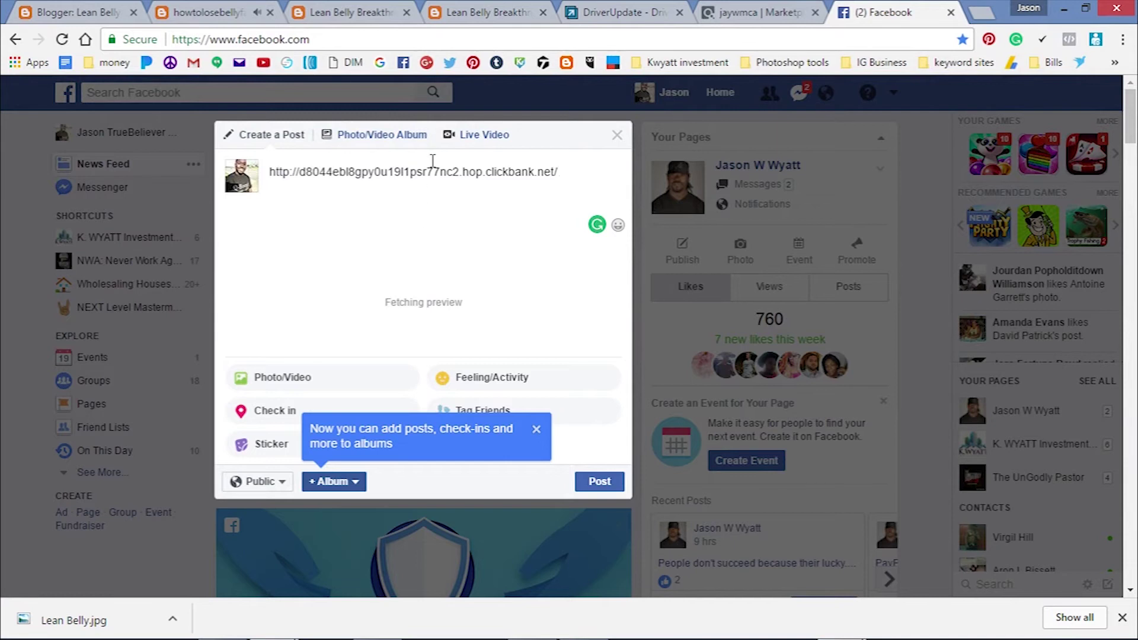
{"action": "scroll", "coordinate": [435, 268], "scroll_direction": "down", "scroll_amount": 1}
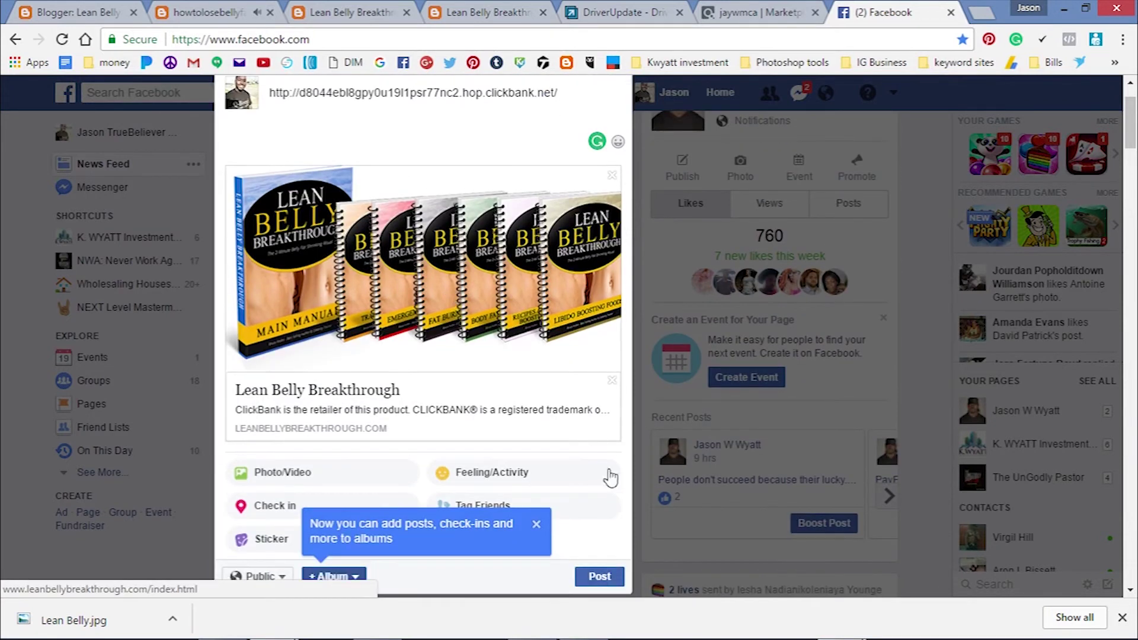
{"action": "left_click", "coordinate": [600, 578]}
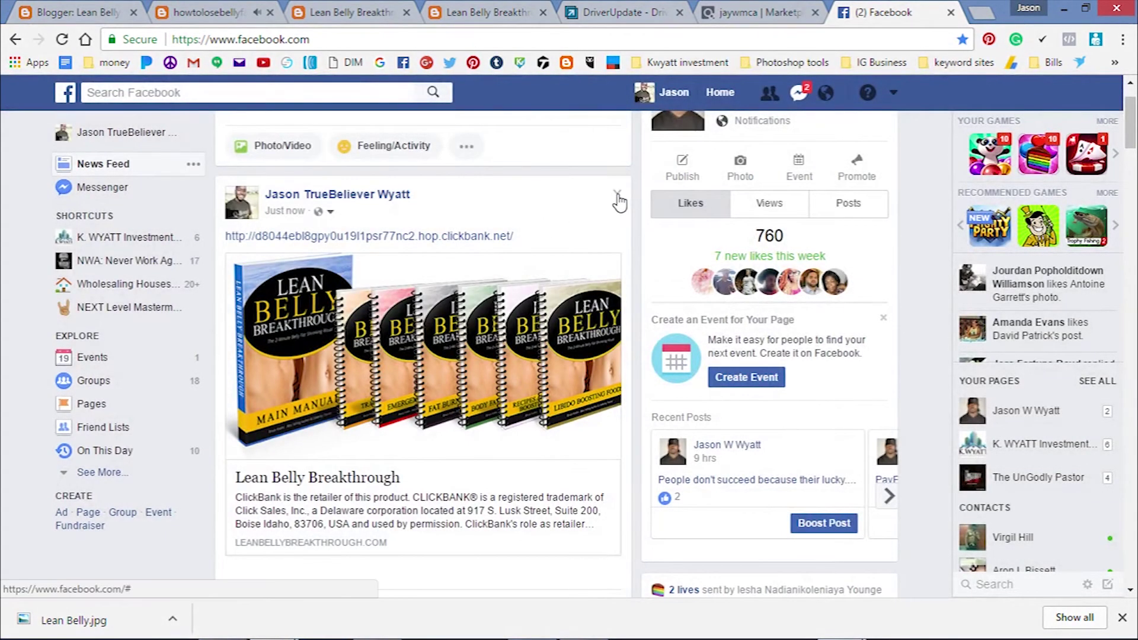
Step: Delete the just-posted ClickBank link post from the feed
{"action": "left_click", "coordinate": [617, 196]}
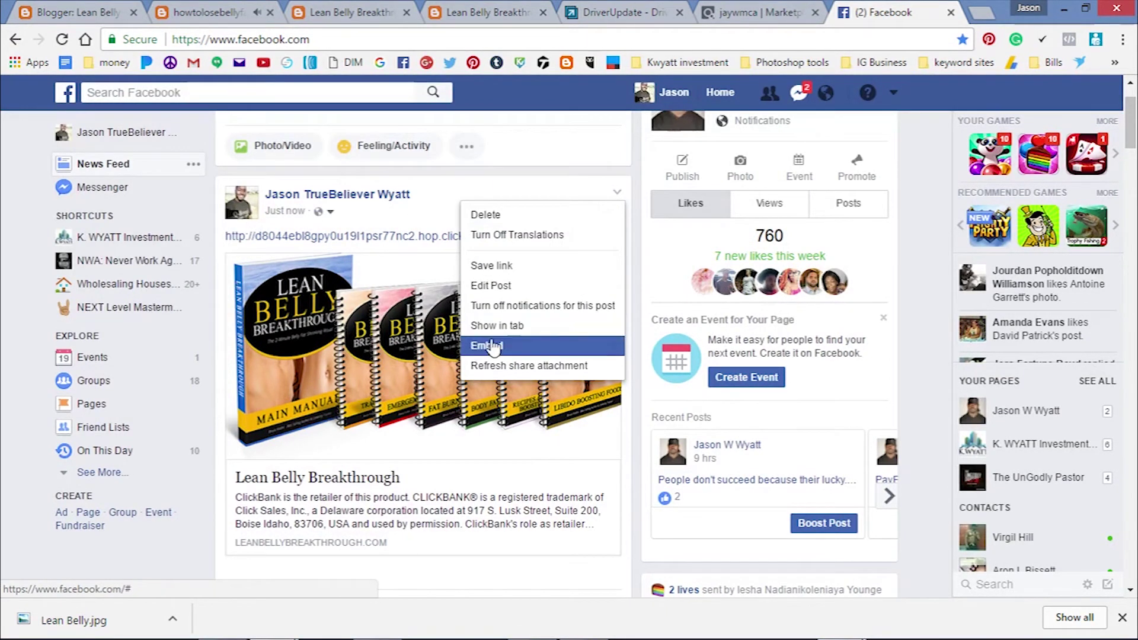
{"action": "left_click", "coordinate": [526, 218]}
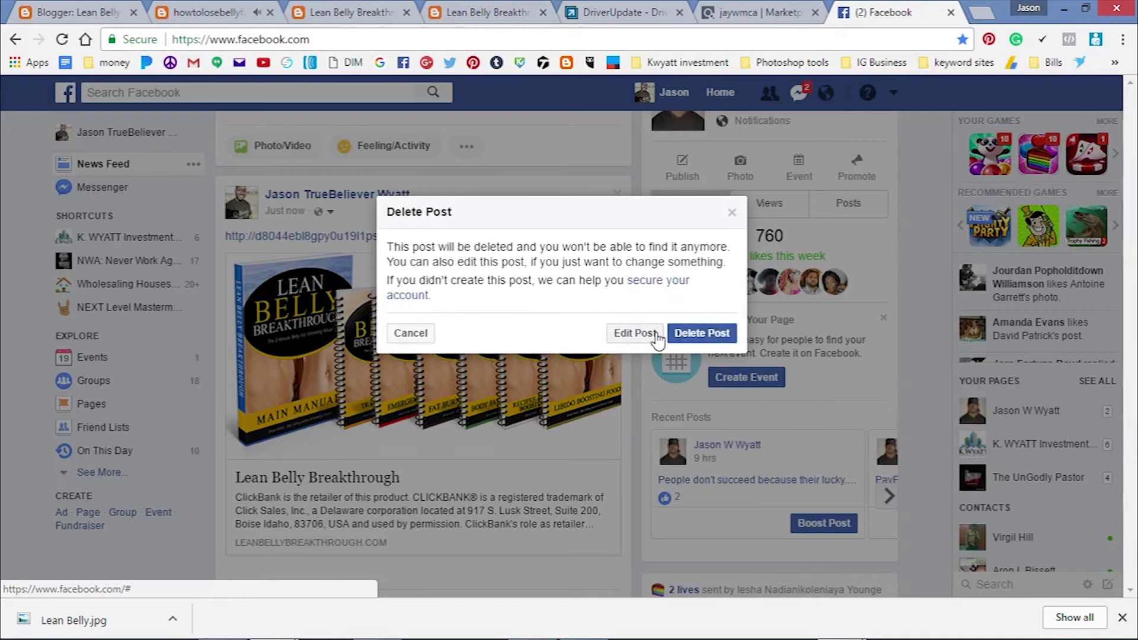
{"action": "left_click", "coordinate": [702, 333]}
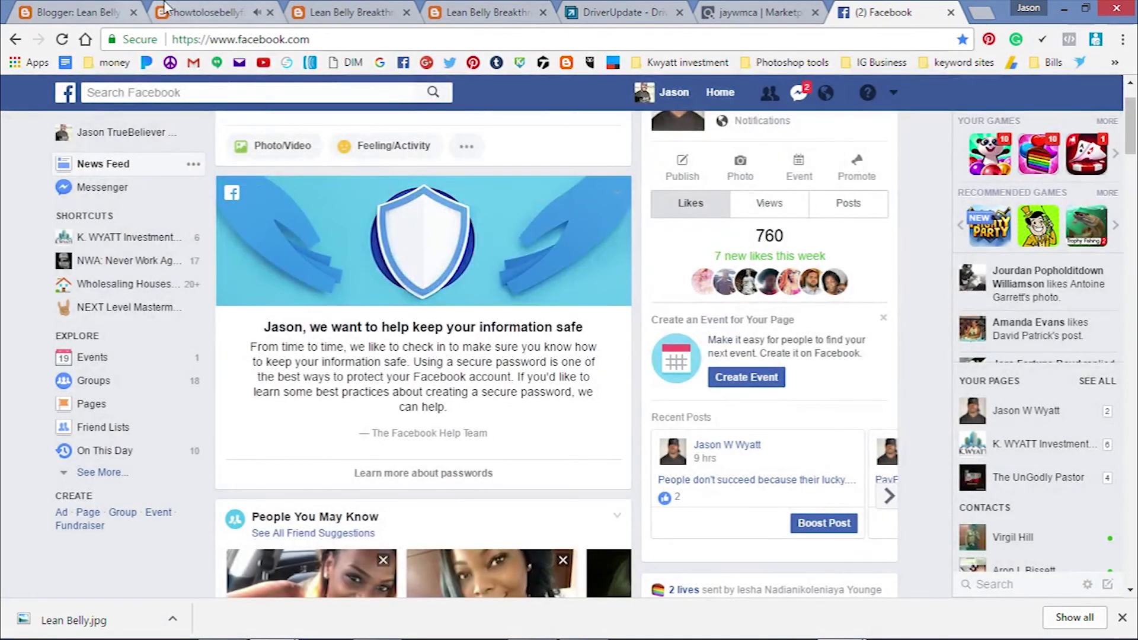
Step: Copy the blogspot sales page's web address from the address bar
{"action": "left_click", "coordinate": [214, 8]}
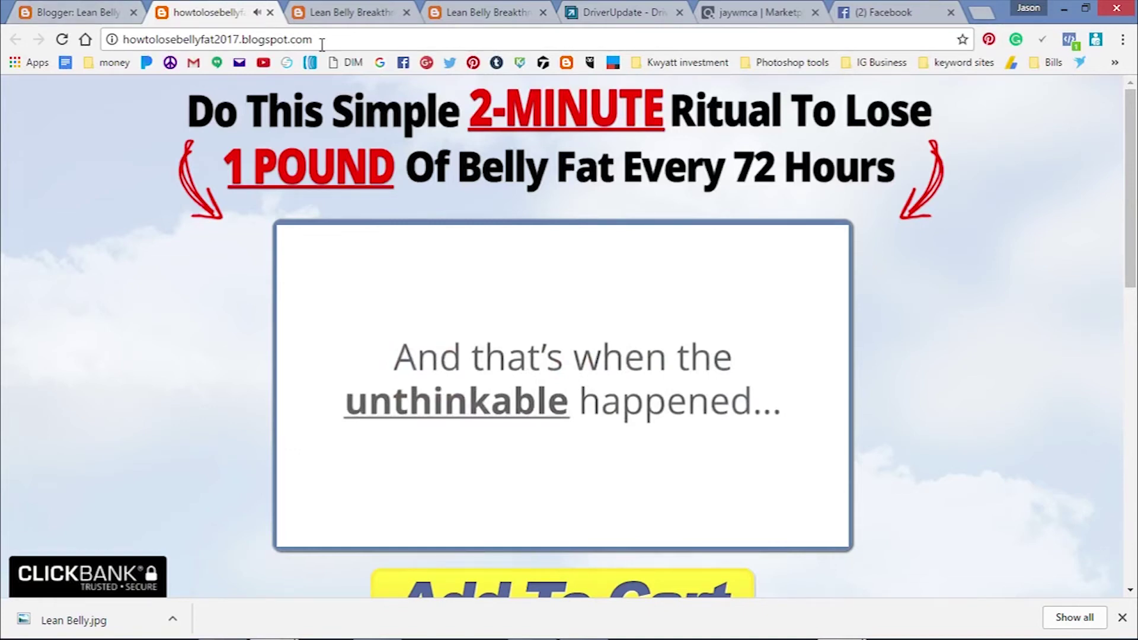
{"action": "left_click_drag", "start_coordinate": [327, 45], "coordinate": [132, 48]}
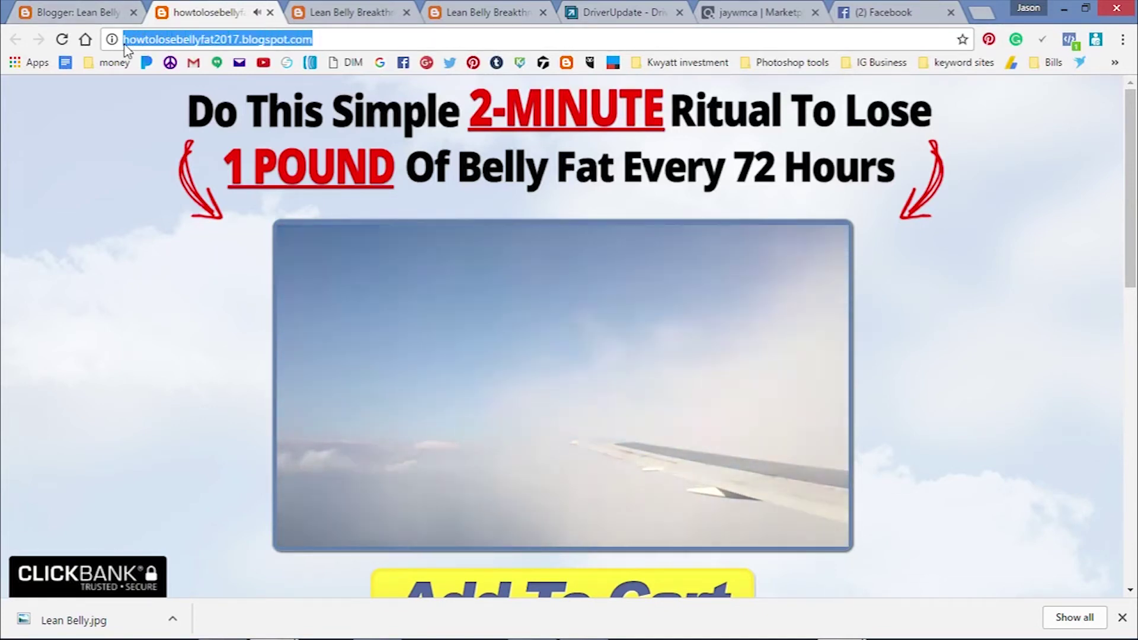
{"action": "right_click", "coordinate": [139, 45]}
{"action": "left_click", "coordinate": [246, 104]}
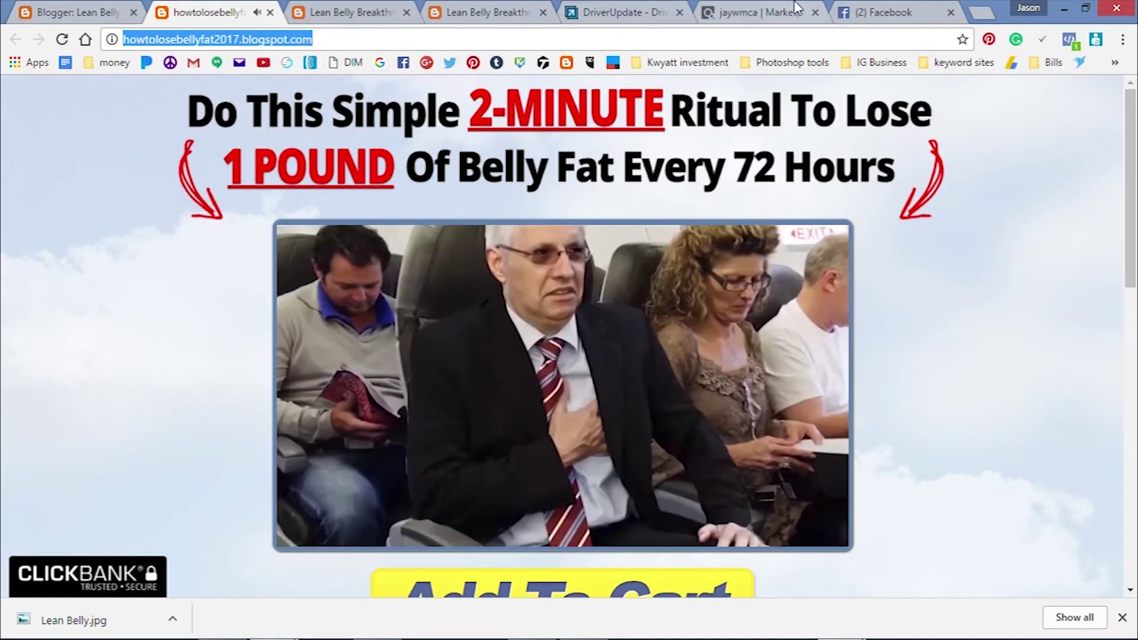
Step: Switch Facebook to the managed Jason W Wyatt public page showing its weekly stats
{"action": "left_click", "coordinate": [881, 11]}
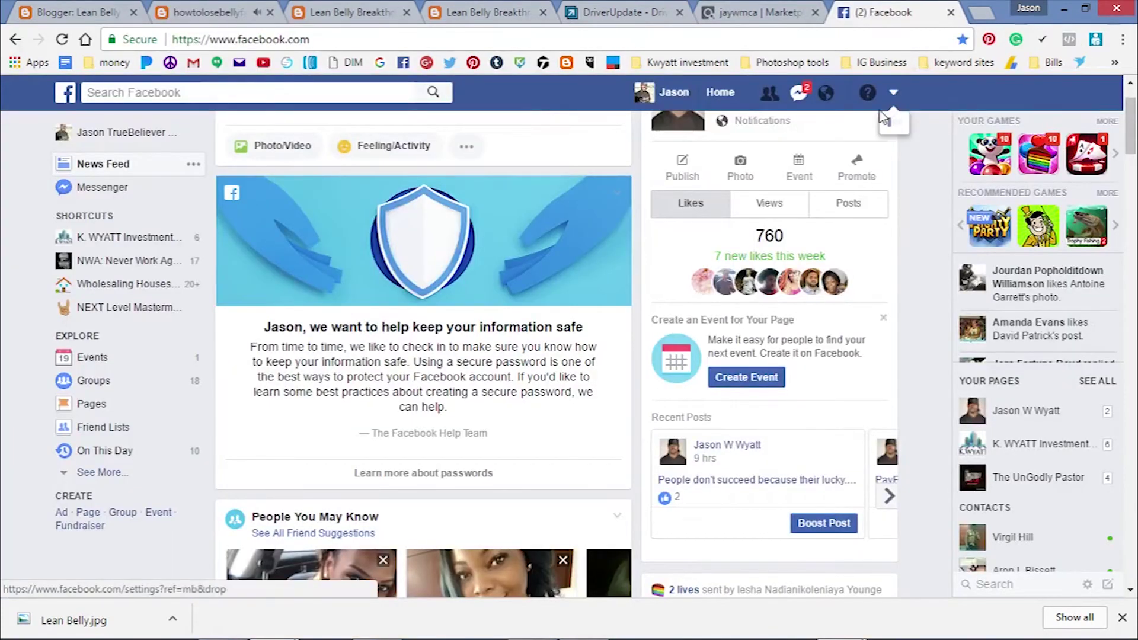
{"action": "left_click", "coordinate": [892, 93]}
{"action": "left_click", "coordinate": [811, 171]}
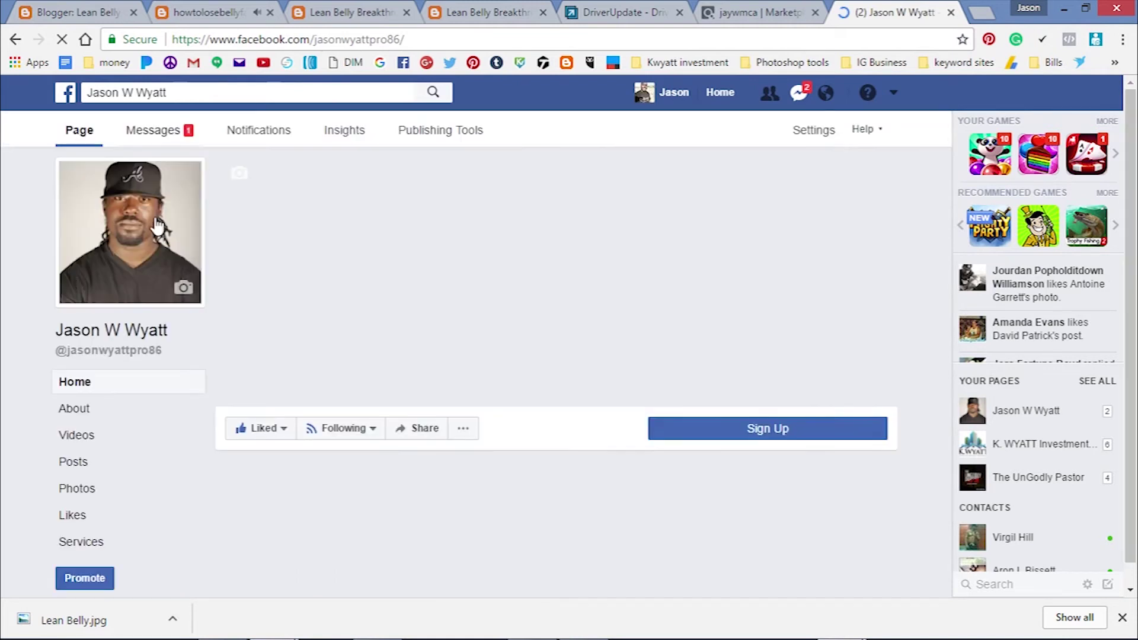
{"action": "scroll", "coordinate": [325, 316], "scroll_direction": "down", "scroll_amount": 4}
{"action": "scroll", "coordinate": [320, 284], "scroll_direction": "down", "scroll_amount": 3}
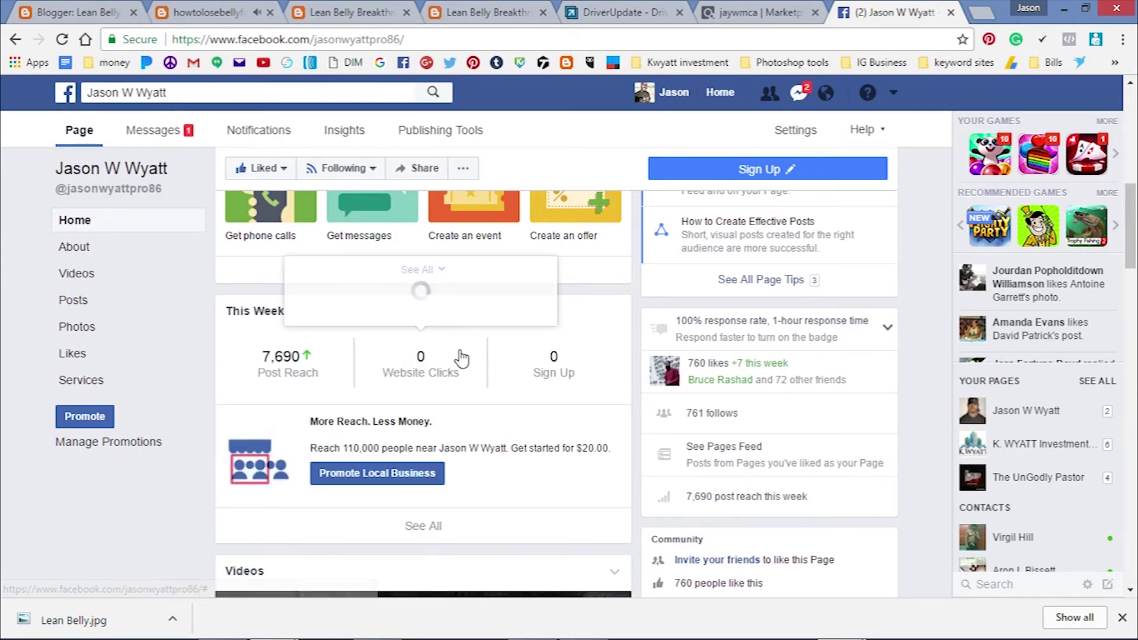
{"action": "scroll", "coordinate": [461, 358], "scroll_direction": "down", "scroll_amount": 2}
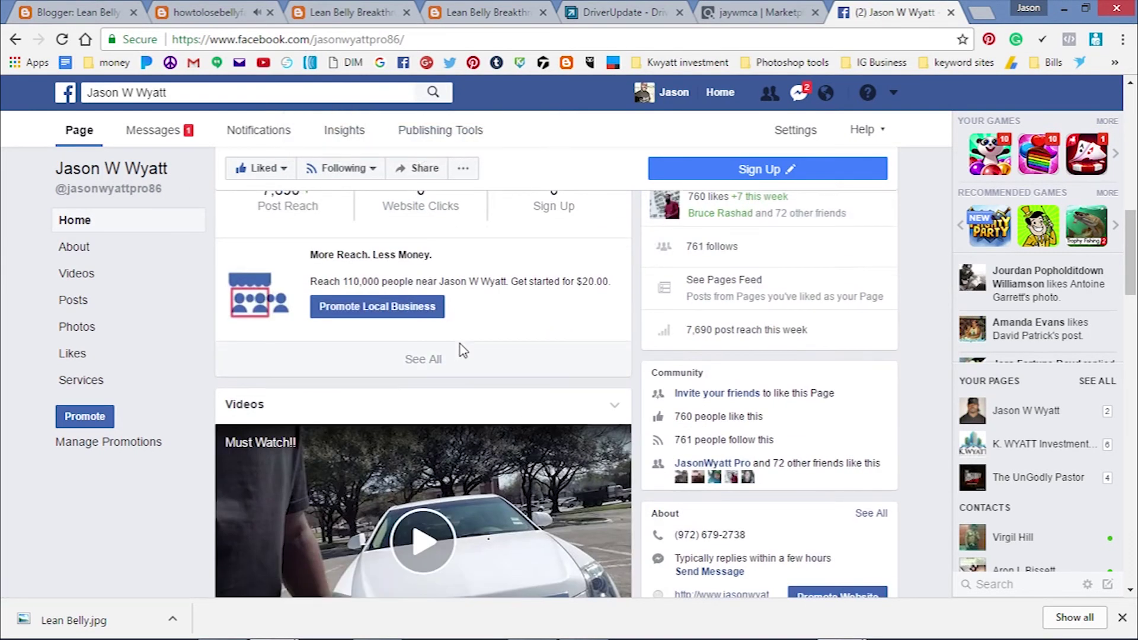
{"action": "scroll", "coordinate": [457, 343], "scroll_direction": "up", "scroll_amount": 2}
{"action": "scroll", "coordinate": [444, 267], "scroll_direction": "up", "scroll_amount": 2}
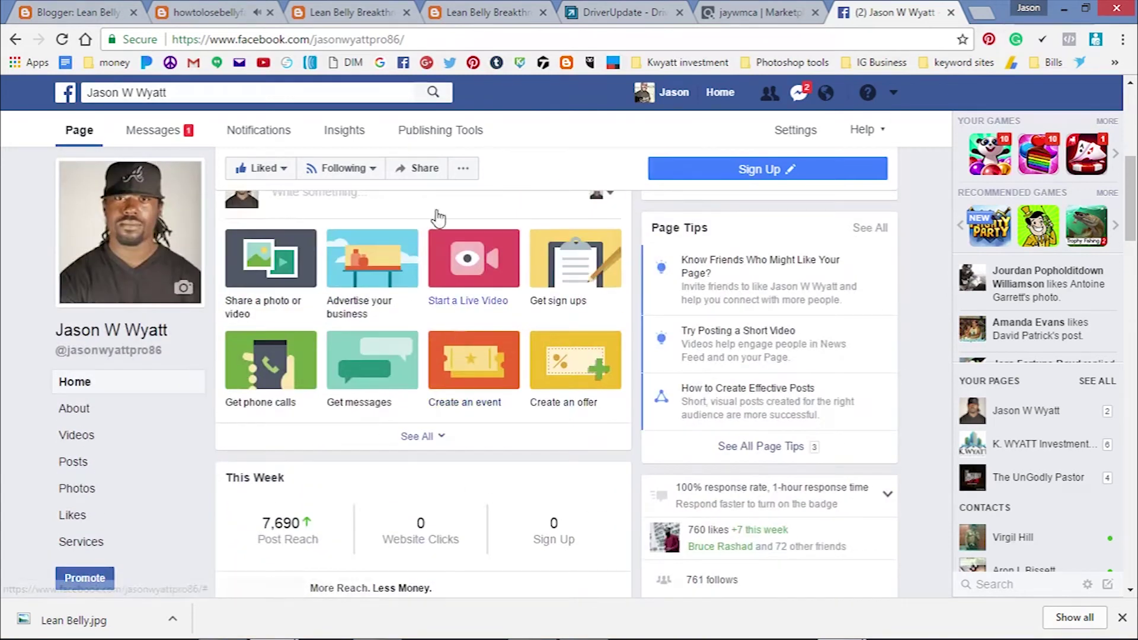
{"action": "left_click", "coordinate": [325, 11]}
{"action": "key", "text": "ctrl+shift+Tab"}
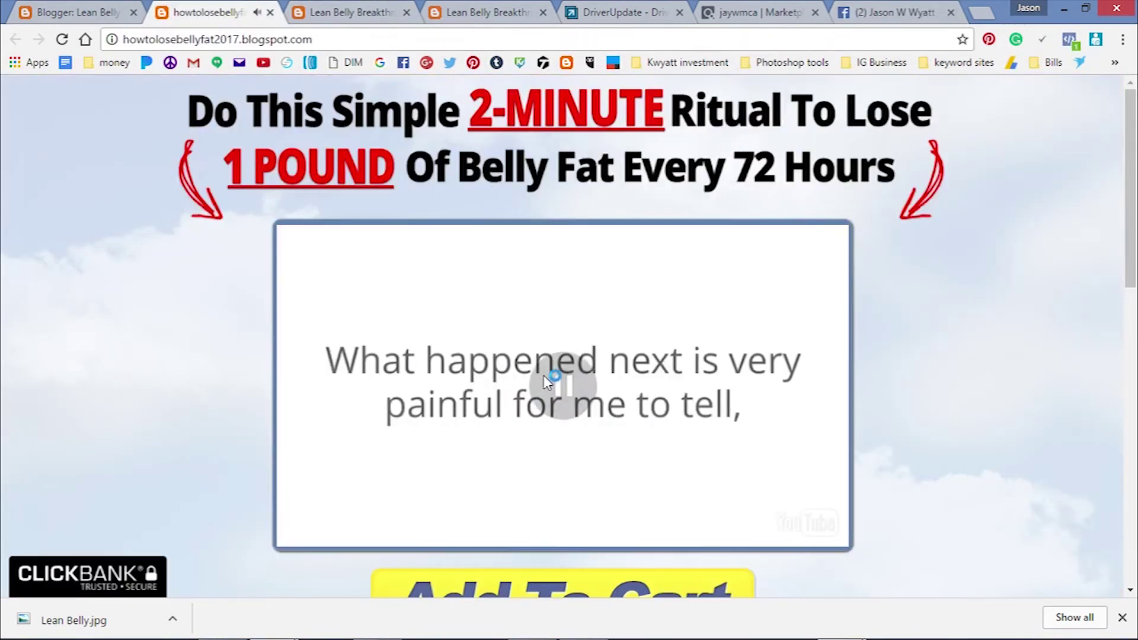
Step: Go to the Jason W Wyatt page's Posts section with the composer ready
{"action": "left_click", "coordinate": [867, 7]}
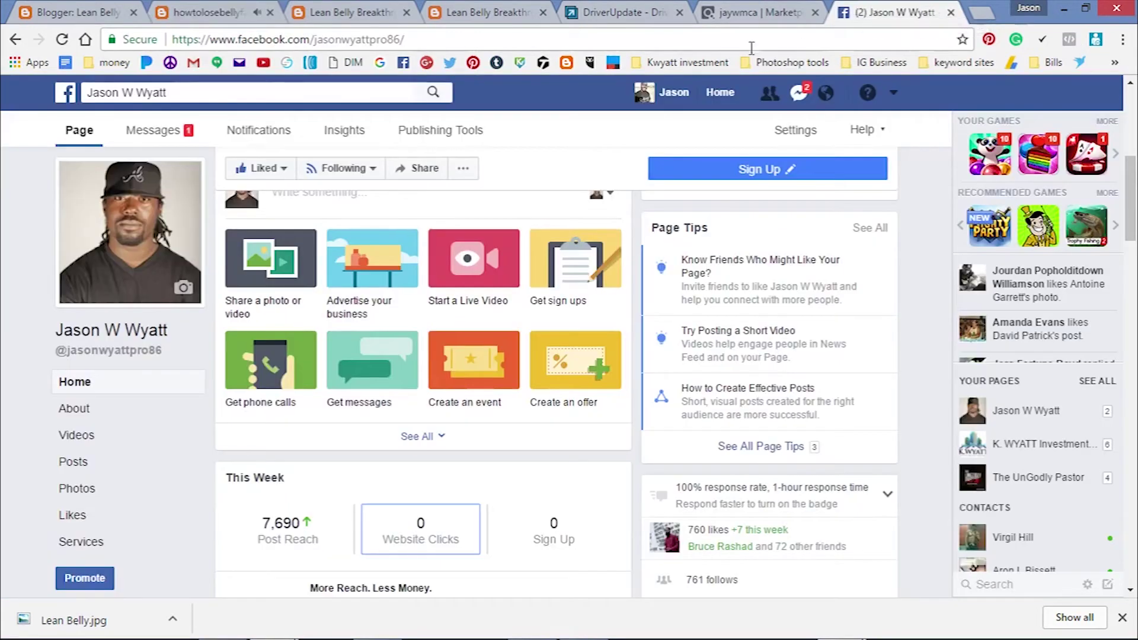
{"action": "scroll", "coordinate": [342, 284], "scroll_direction": "down", "scroll_amount": 3}
{"action": "scroll", "coordinate": [463, 339], "scroll_direction": "down", "scroll_amount": 3}
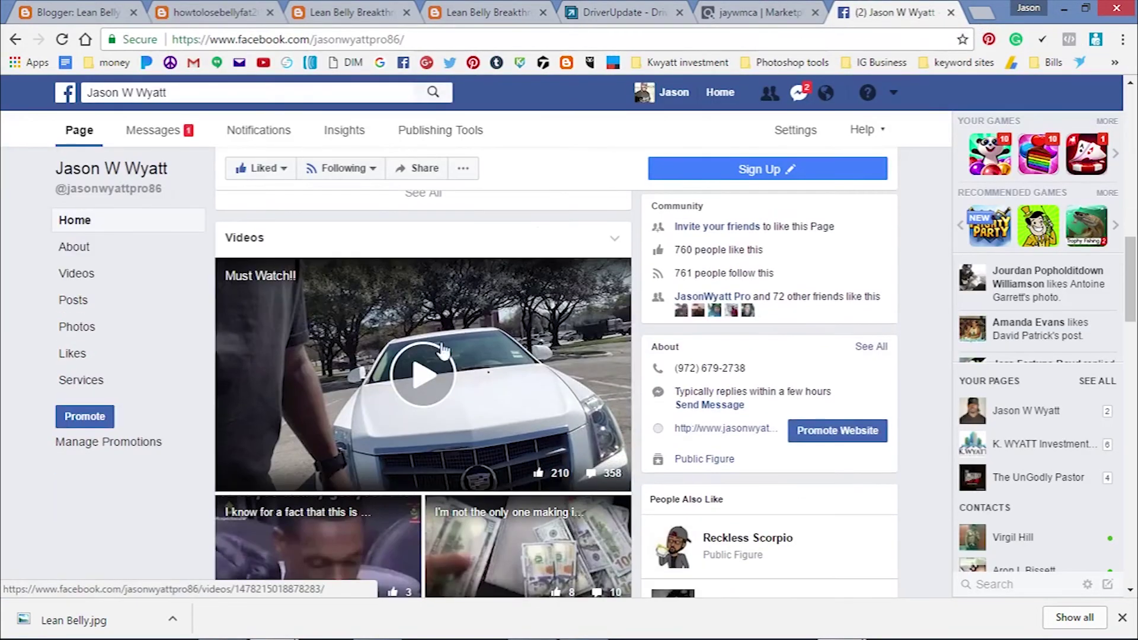
{"action": "scroll", "coordinate": [418, 374], "scroll_direction": "down", "scroll_amount": 5}
{"action": "scroll", "coordinate": [382, 383], "scroll_direction": "down", "scroll_amount": 3}
{"action": "scroll", "coordinate": [383, 383], "scroll_direction": "down", "scroll_amount": 2}
{"action": "scroll", "coordinate": [345, 335], "scroll_direction": "up", "scroll_amount": 6}
{"action": "scroll", "coordinate": [345, 335], "scroll_direction": "up", "scroll_amount": 5}
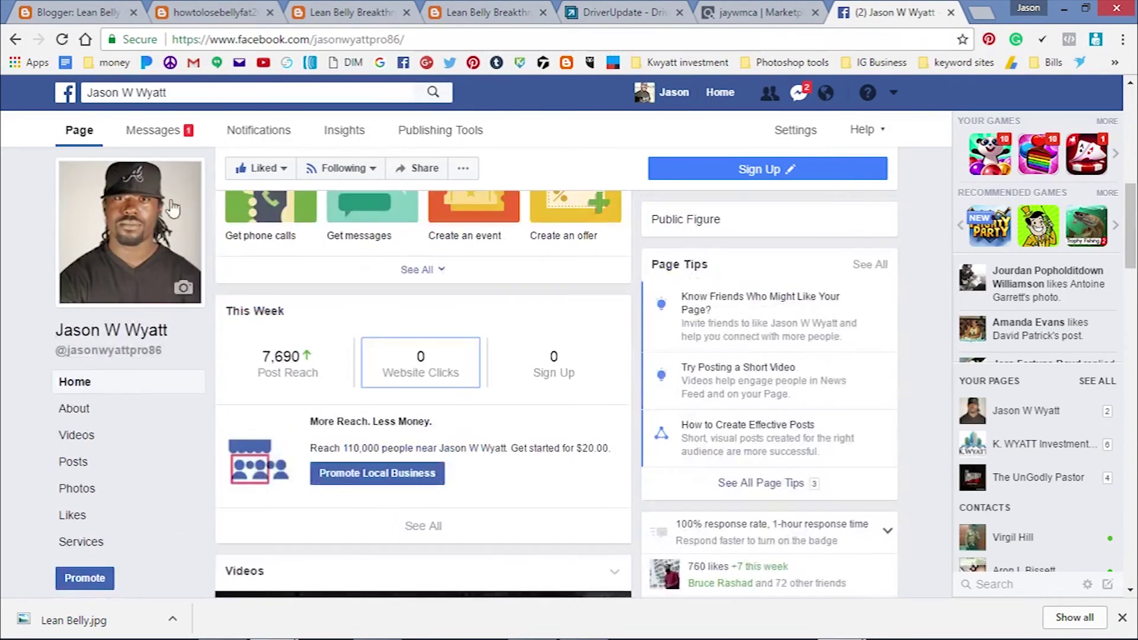
{"action": "left_click", "coordinate": [96, 472]}
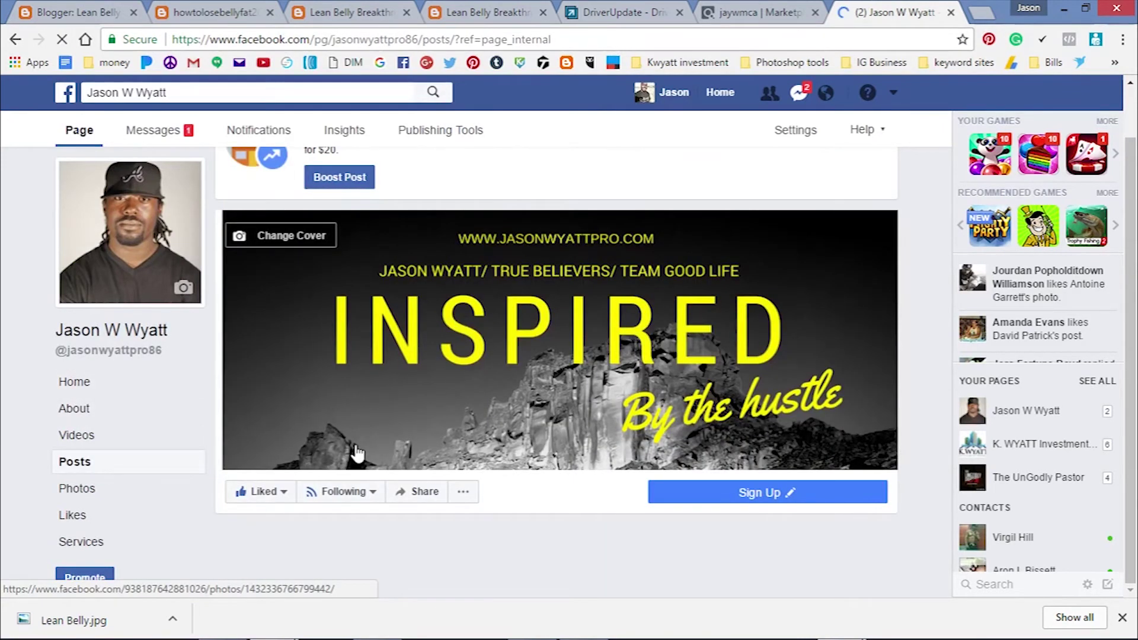
{"action": "scroll", "coordinate": [355, 454], "scroll_direction": "down", "scroll_amount": 2}
{"action": "scroll", "coordinate": [480, 448], "scroll_direction": "down", "scroll_amount": 2}
{"action": "scroll", "coordinate": [460, 407], "scroll_direction": "down", "scroll_amount": 2}
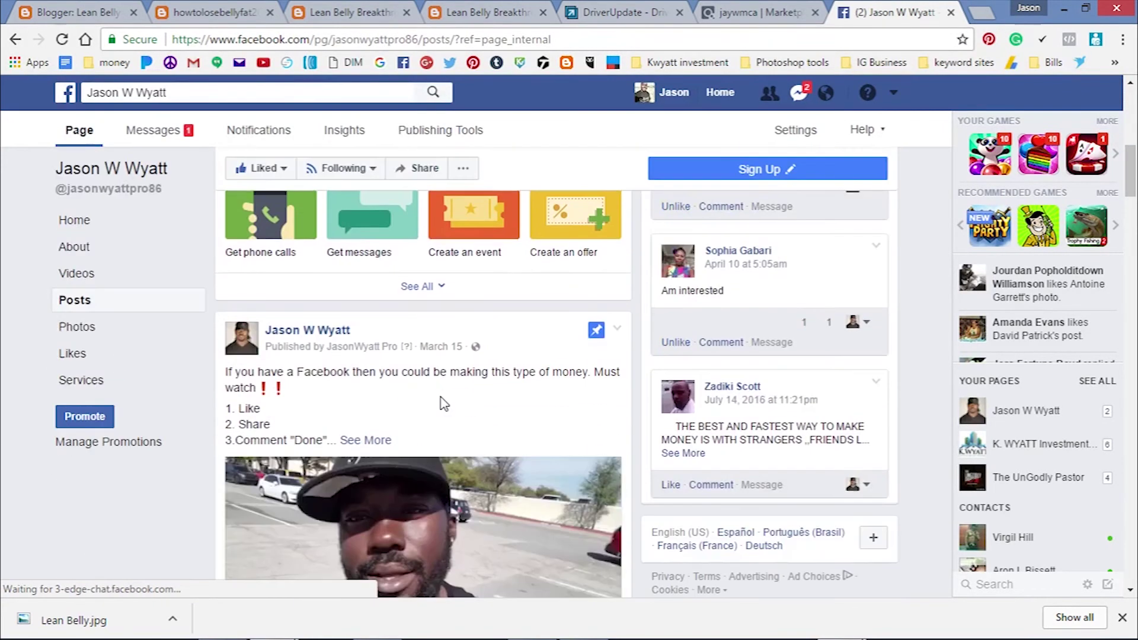
{"action": "scroll", "coordinate": [435, 402], "scroll_direction": "down", "scroll_amount": 3}
{"action": "scroll", "coordinate": [434, 403], "scroll_direction": "down", "scroll_amount": 5}
{"action": "scroll", "coordinate": [430, 405], "scroll_direction": "down", "scroll_amount": 5}
{"action": "scroll", "coordinate": [423, 406], "scroll_direction": "down", "scroll_amount": 5}
{"action": "scroll", "coordinate": [424, 407], "scroll_direction": "up", "scroll_amount": 5}
{"action": "scroll", "coordinate": [420, 400], "scroll_direction": "up", "scroll_amount": 5}
{"action": "scroll", "coordinate": [417, 374], "scroll_direction": "up", "scroll_amount": 5}
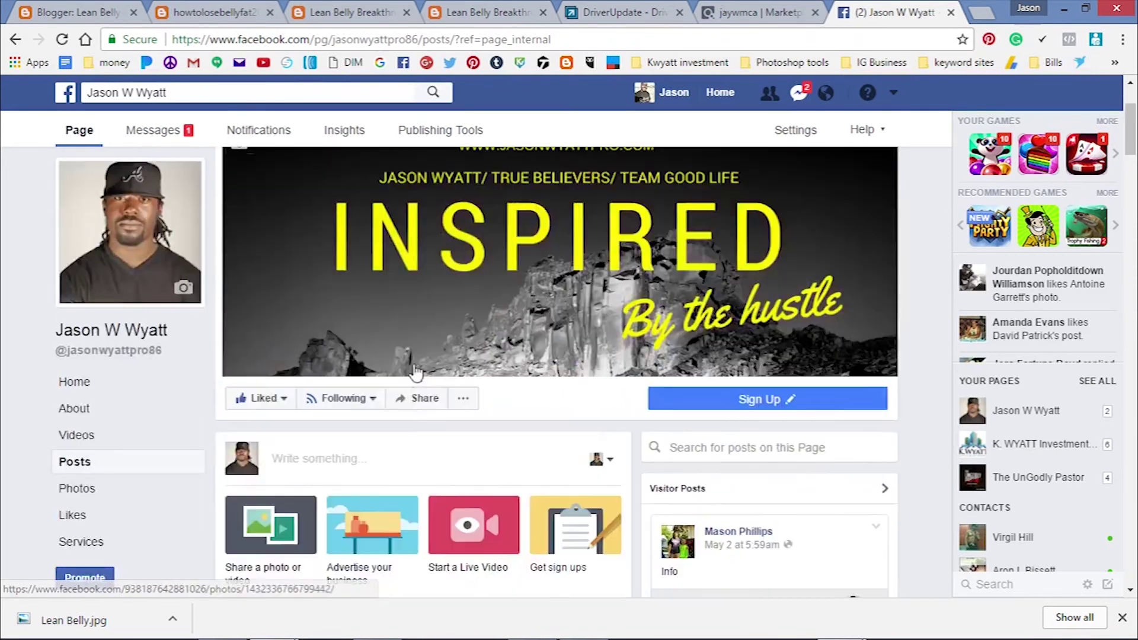
{"action": "scroll", "coordinate": [431, 338], "scroll_direction": "up", "scroll_amount": 3}
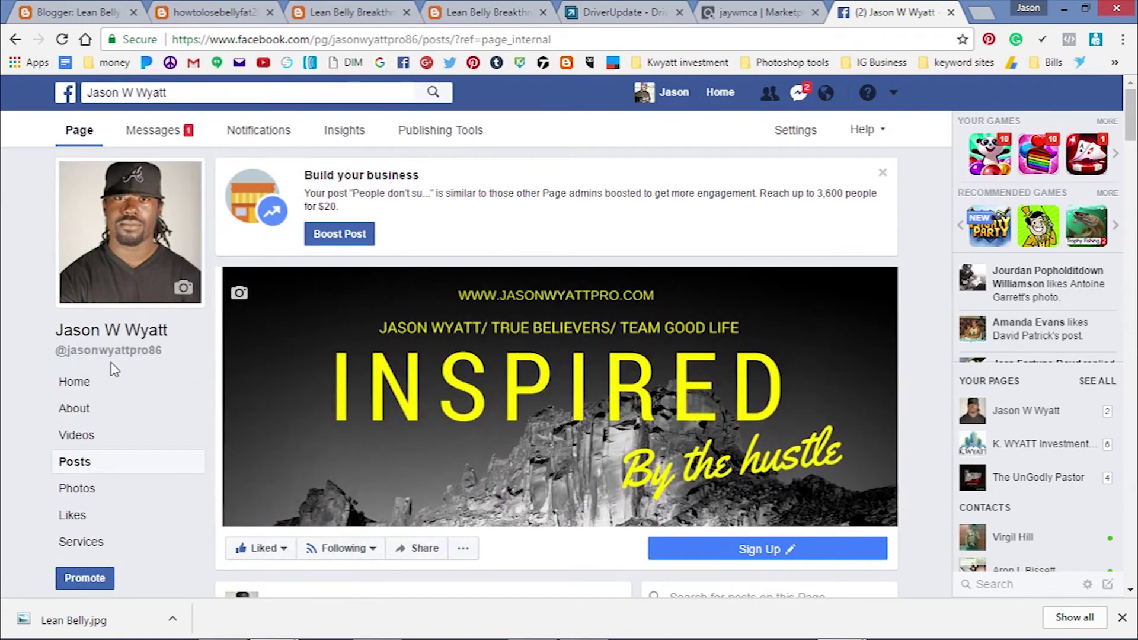
{"action": "scroll", "coordinate": [160, 436], "scroll_direction": "down", "scroll_amount": 2}
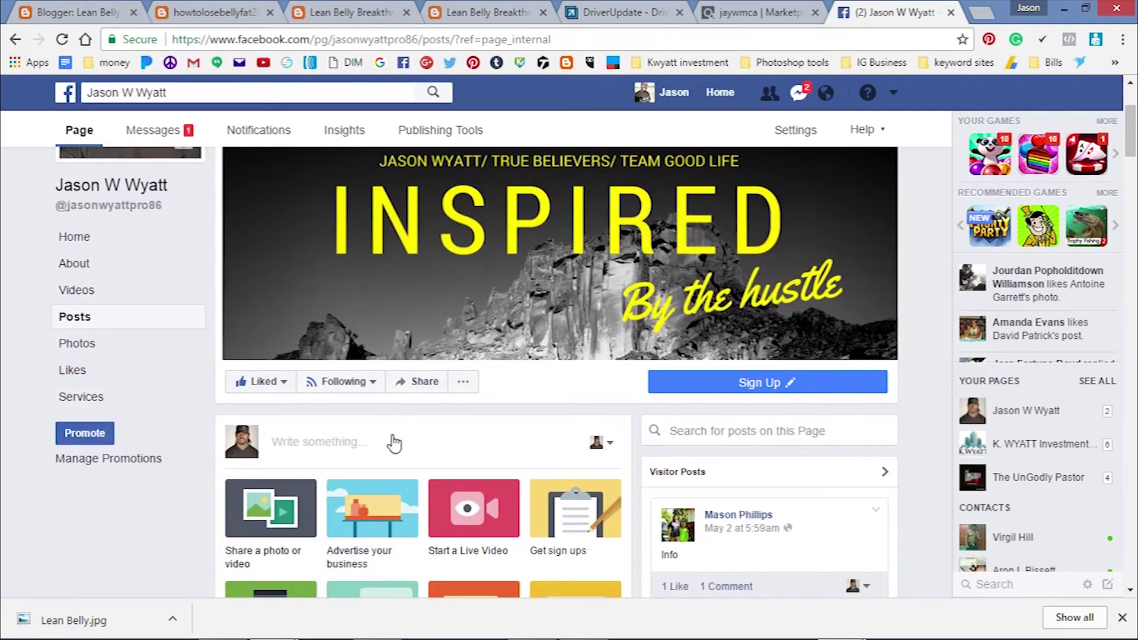
Step: Start a page post holding the blogspot link with its preview and add a custom image
{"action": "left_click", "coordinate": [371, 462]}
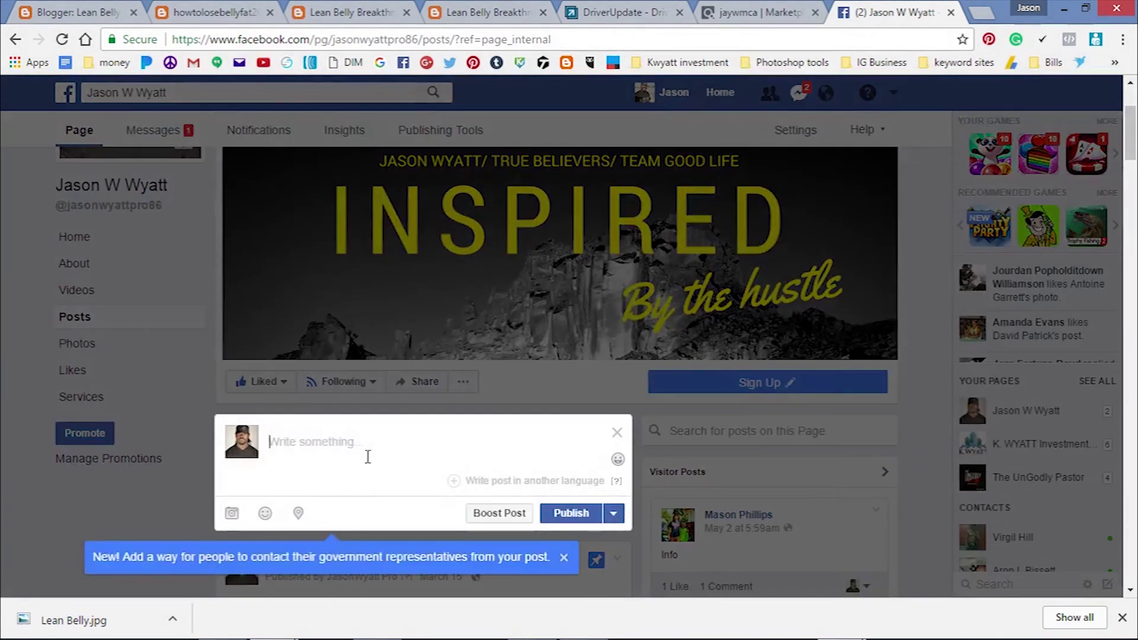
{"action": "type", "text": "http://howtolosebellyfat2017.blogspot.com/"}
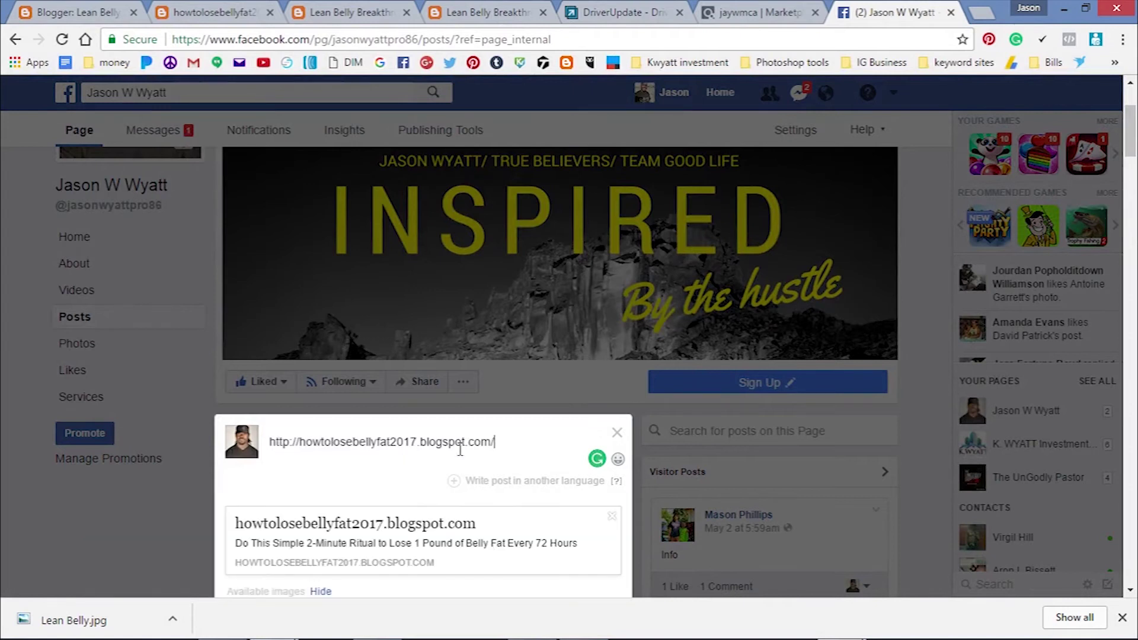
{"action": "scroll", "coordinate": [547, 421], "scroll_direction": "down", "scroll_amount": 1}
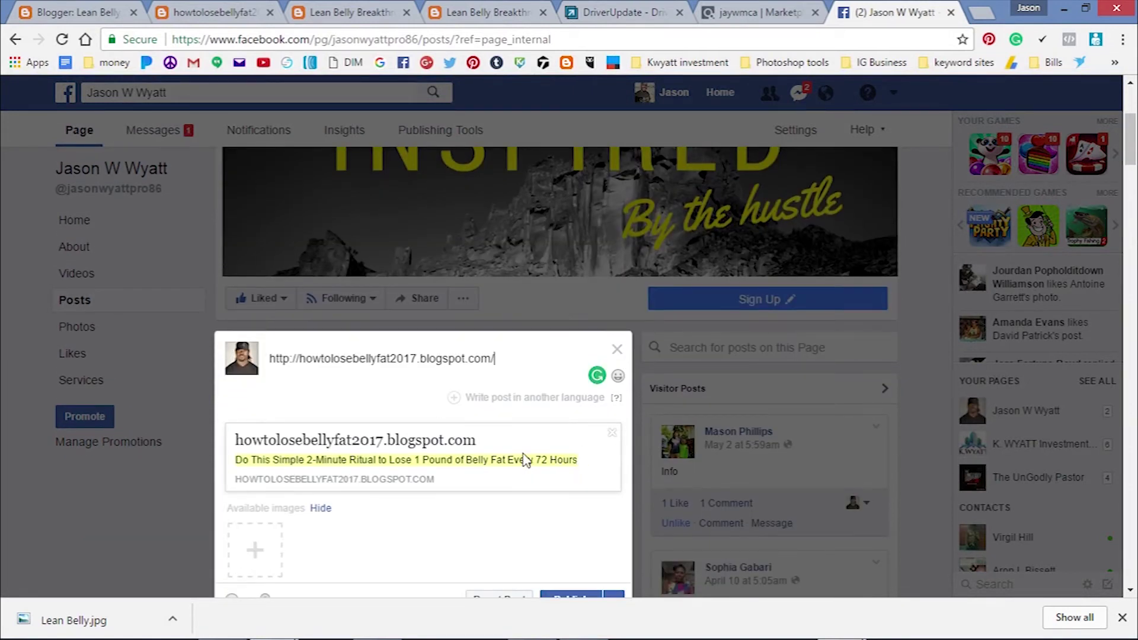
{"action": "left_click", "coordinate": [260, 549]}
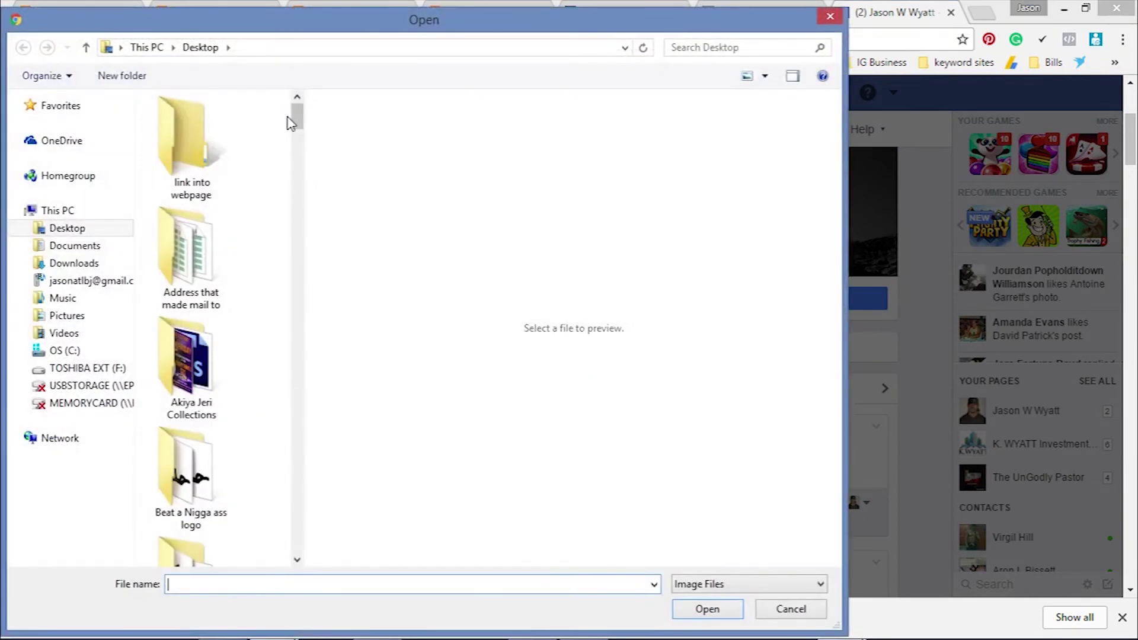
{"action": "type", "text": "l"}
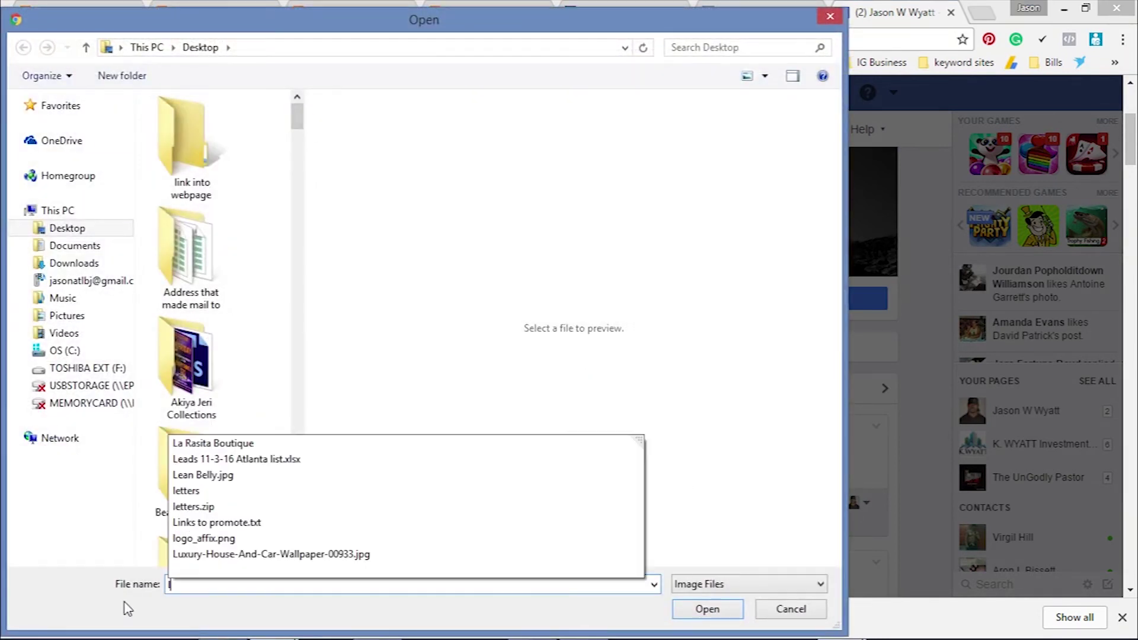
{"action": "type", "text": "e"}
Step: Choose Lean Belly.jpg in the file dialog and upload it to the link preview
{"action": "left_click", "coordinate": [205, 539]}
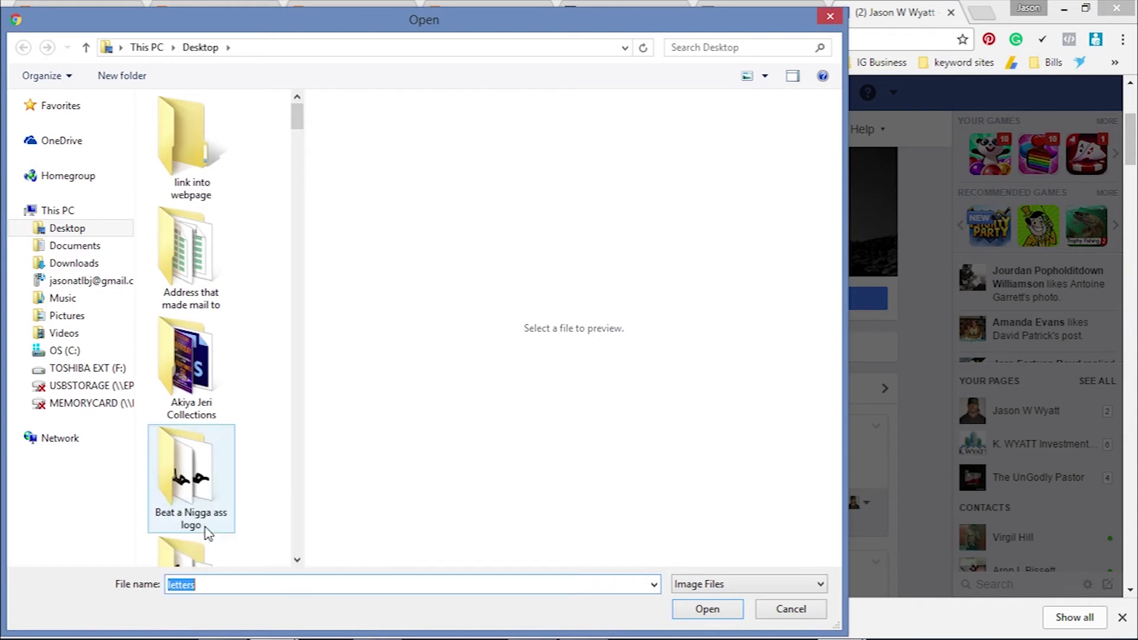
{"action": "left_click_drag", "start_coordinate": [200, 580], "coordinate": [165, 589]}
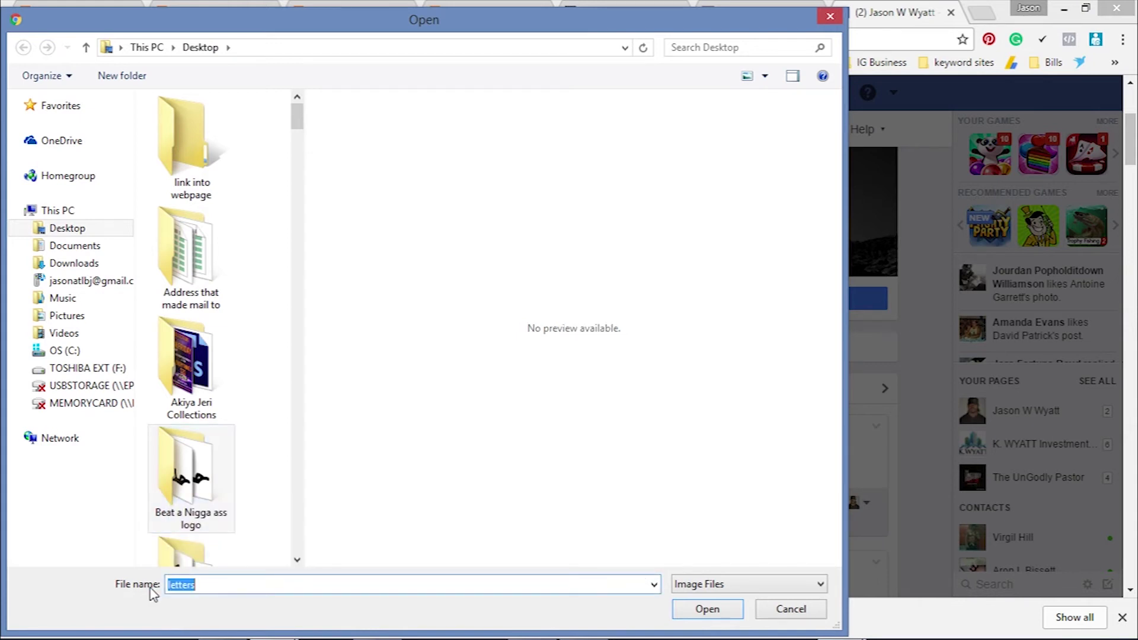
{"action": "type", "text": "le"}
{"action": "key", "text": "Down"}
{"action": "key", "text": "Down"}
{"action": "key", "text": "Escape"}
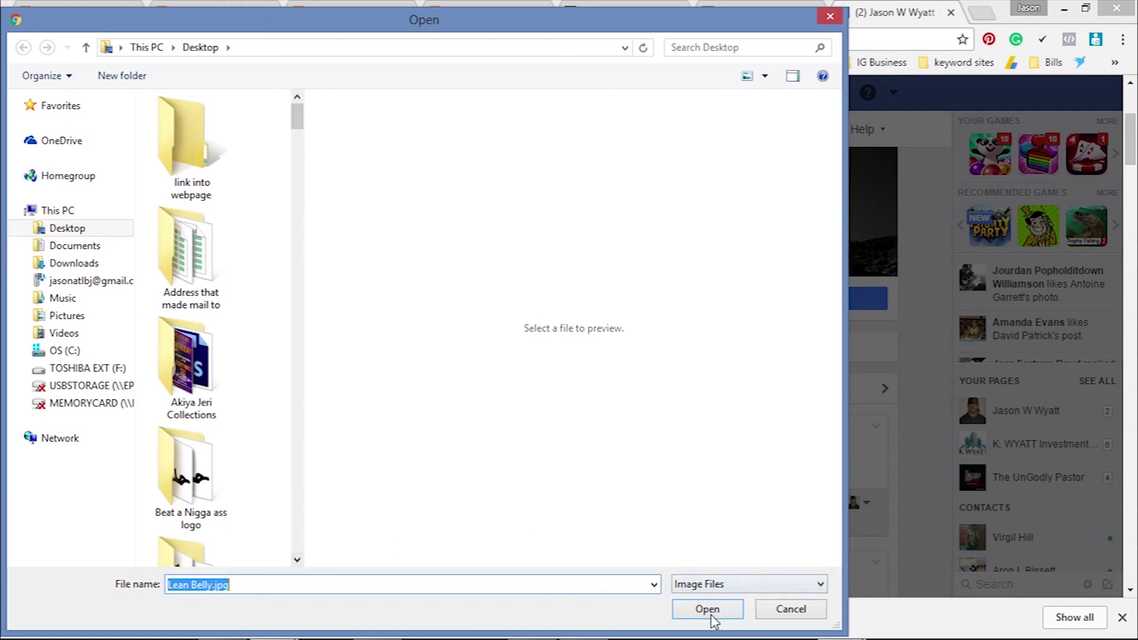
{"action": "left_click", "coordinate": [711, 618]}
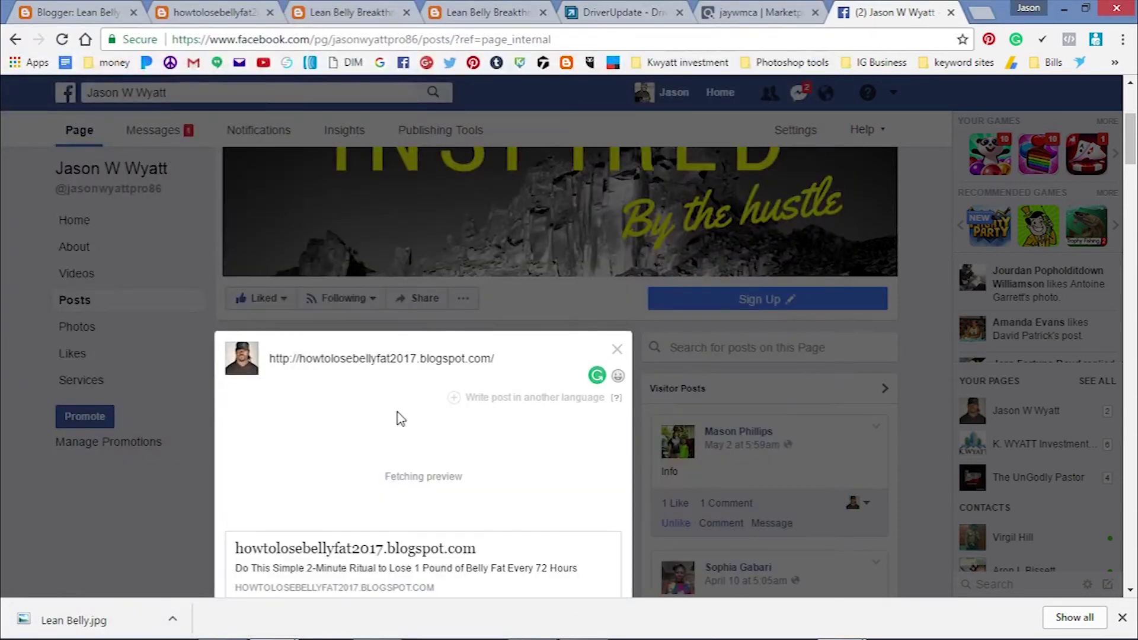
{"action": "scroll", "coordinate": [481, 434], "scroll_direction": "down", "scroll_amount": 1}
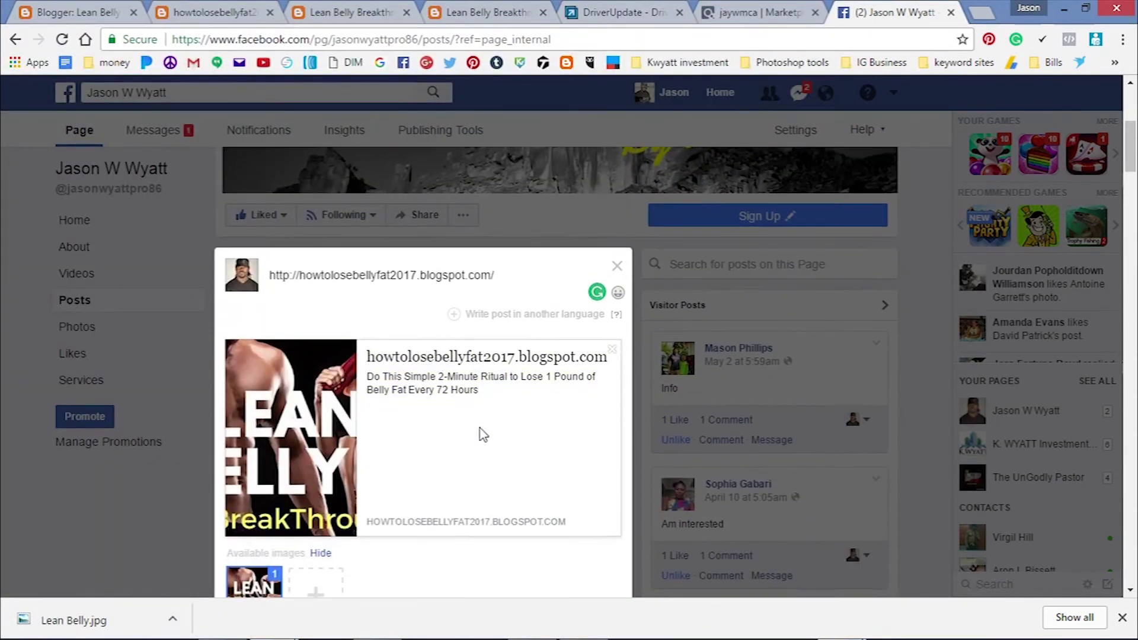
Step: Remove the URL text from the draft and copy the Lean Belly Breakthrough paragraph from Word
{"action": "left_click_drag", "start_coordinate": [438, 279], "coordinate": [254, 281]}
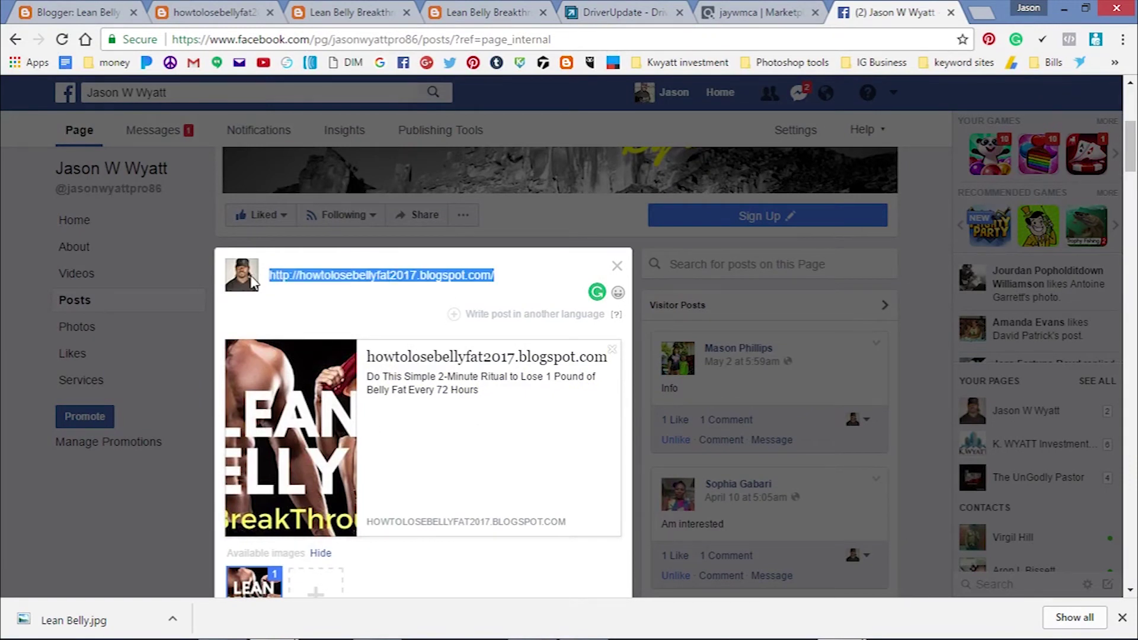
{"action": "key", "text": "BackSpace"}
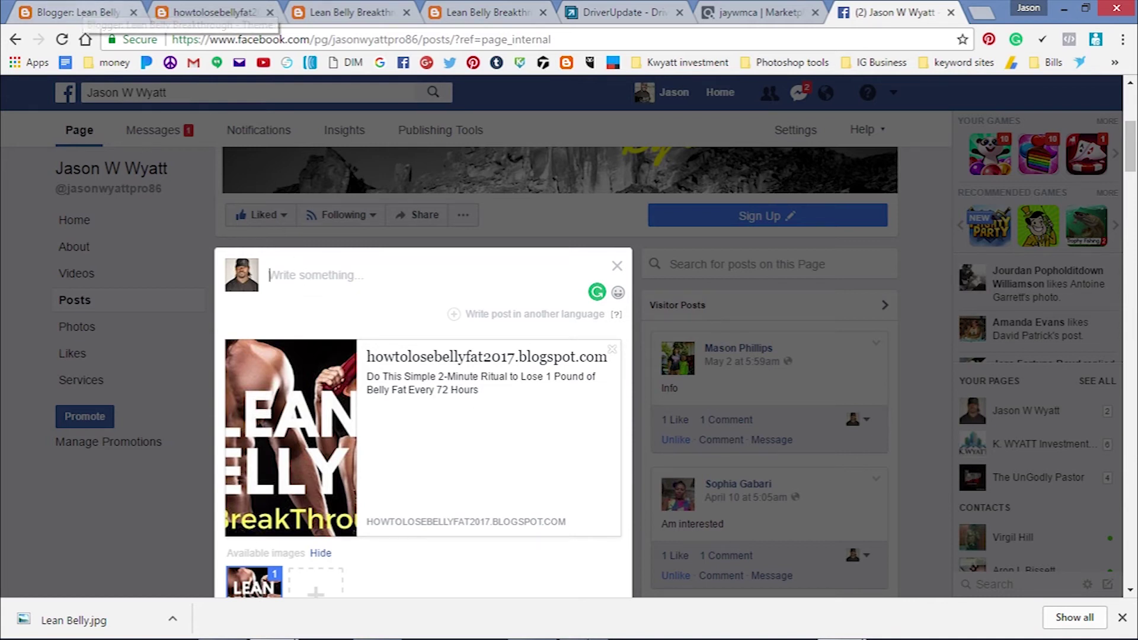
{"action": "left_click", "coordinate": [584, 635]}
{"action": "scroll", "coordinate": [839, 480], "scroll_direction": "down", "scroll_amount": 2}
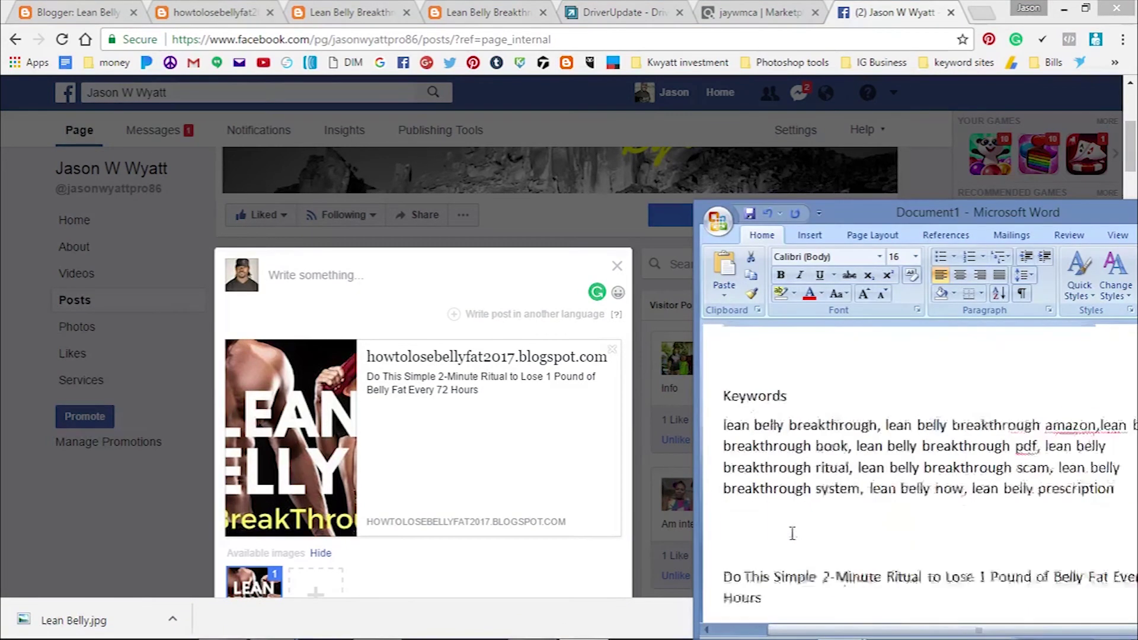
{"action": "scroll", "coordinate": [801, 476], "scroll_direction": "down", "scroll_amount": 2}
{"action": "scroll", "coordinate": [746, 472], "scroll_direction": "down", "scroll_amount": 1}
{"action": "left_click_drag", "start_coordinate": [726, 434], "coordinate": [1009, 559]}
{"action": "right_click", "coordinate": [843, 538]}
{"action": "left_click", "coordinate": [922, 348]}
Step: Paste the paragraph into the post draft and trim the trailing blank lines
{"action": "left_click", "coordinate": [370, 272]}
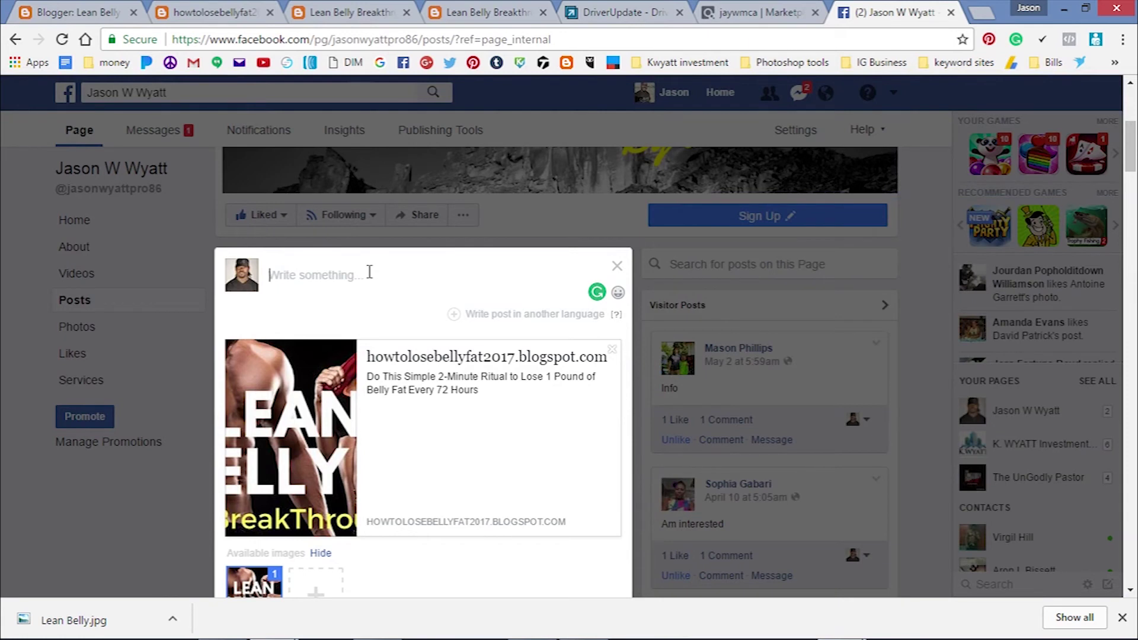
{"action": "key", "text": "ctrl+v"}
{"action": "key", "text": "BackSpace"}
{"action": "key", "text": "BackSpace"}
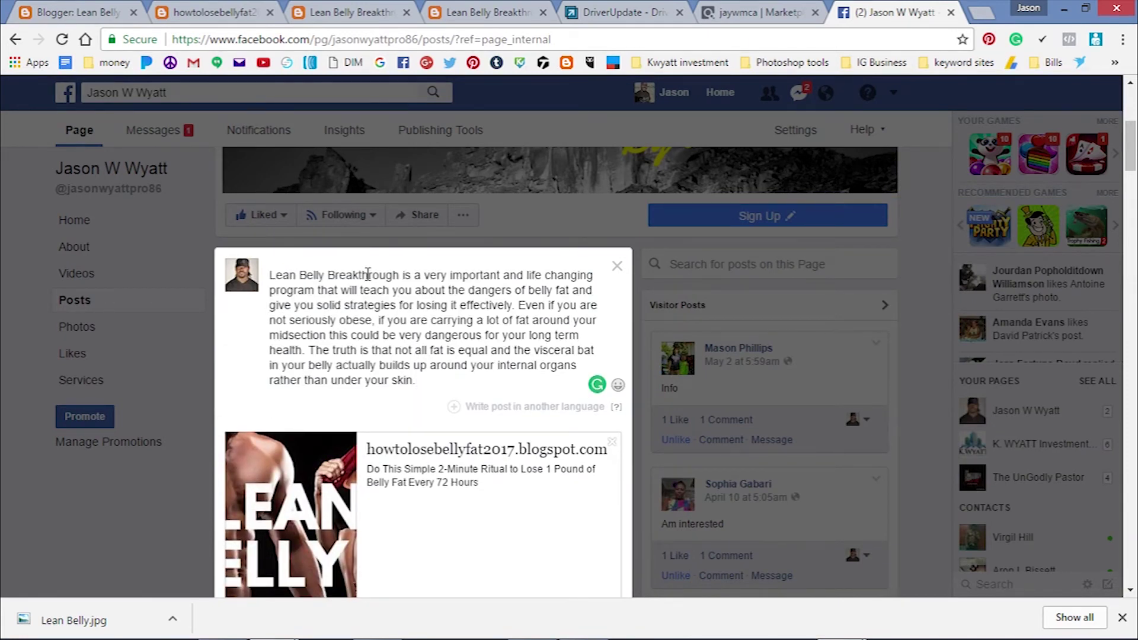
{"action": "scroll", "coordinate": [436, 482], "scroll_direction": "down", "scroll_amount": 2}
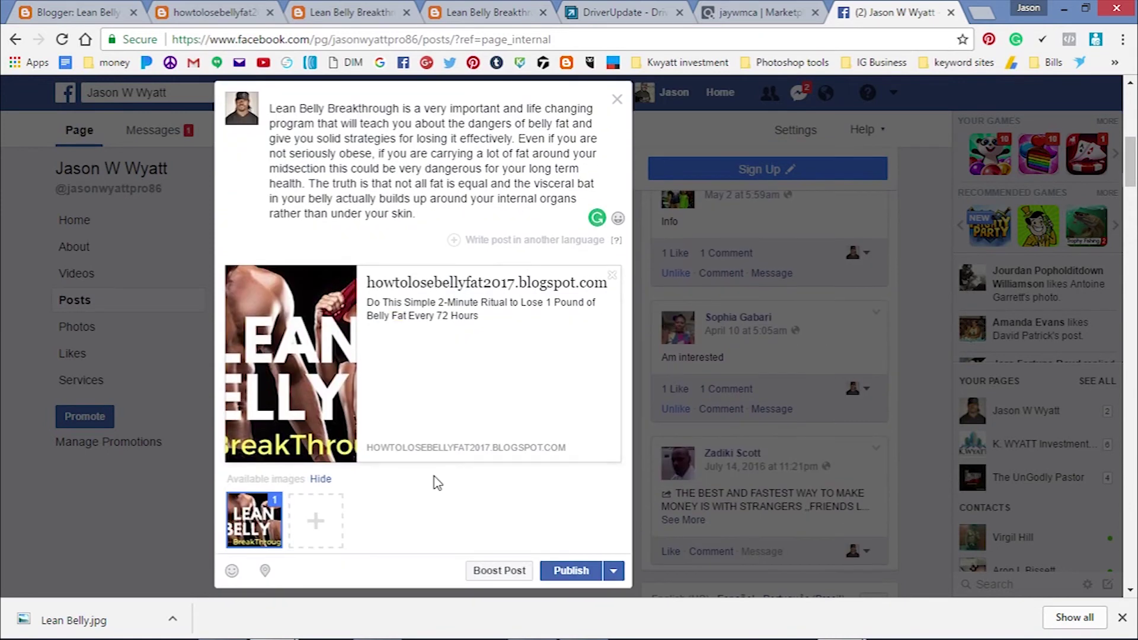
Step: Publish the Lean Belly Breakthrough post to the page and reload it
{"action": "left_click", "coordinate": [571, 569]}
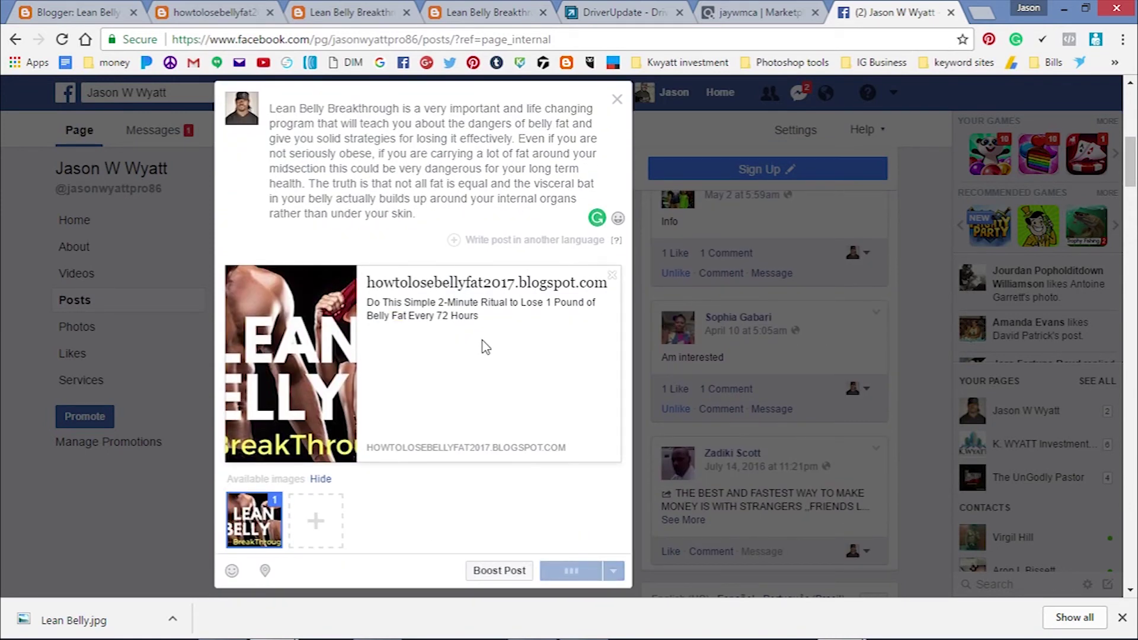
{"action": "scroll", "coordinate": [483, 347], "scroll_direction": "down", "scroll_amount": 2}
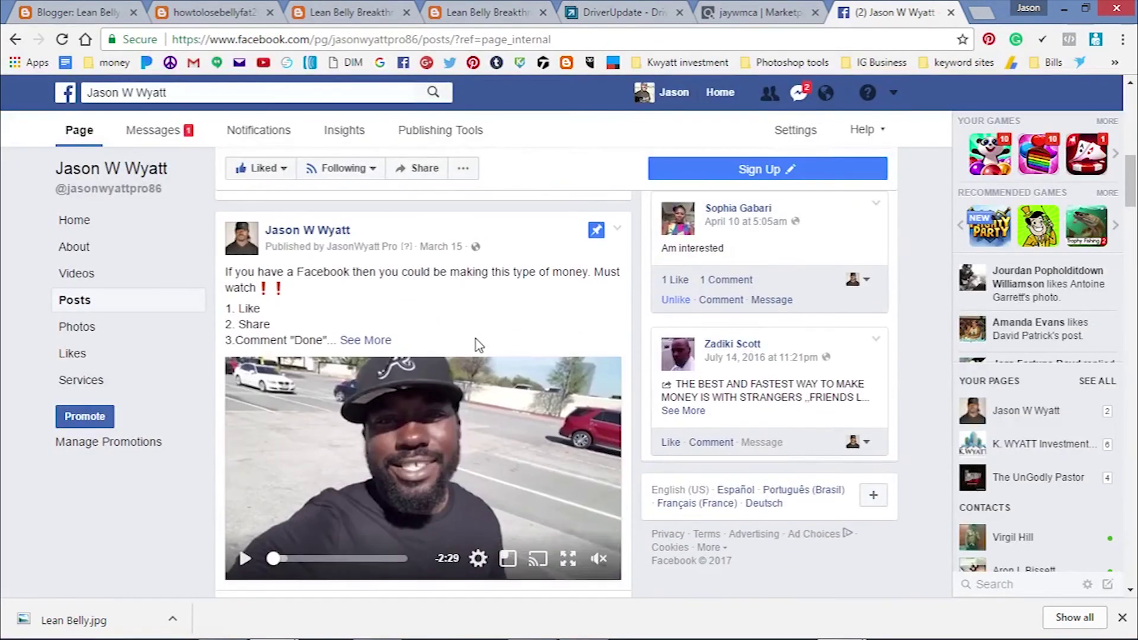
{"action": "scroll", "coordinate": [445, 305], "scroll_direction": "down", "scroll_amount": 3}
{"action": "scroll", "coordinate": [443, 307], "scroll_direction": "down", "scroll_amount": 4}
{"action": "scroll", "coordinate": [441, 306], "scroll_direction": "down", "scroll_amount": 2}
{"action": "scroll", "coordinate": [439, 306], "scroll_direction": "down", "scroll_amount": 3}
{"action": "scroll", "coordinate": [434, 306], "scroll_direction": "up", "scroll_amount": 3}
{"action": "scroll", "coordinate": [435, 306], "scroll_direction": "up", "scroll_amount": 4}
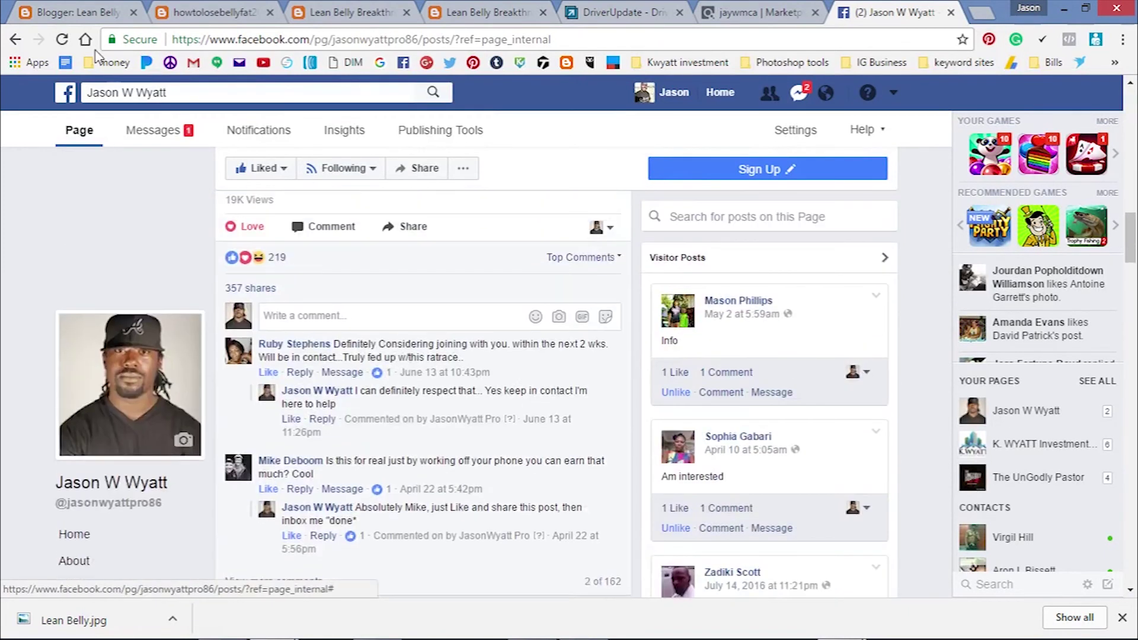
{"action": "left_click", "coordinate": [63, 39]}
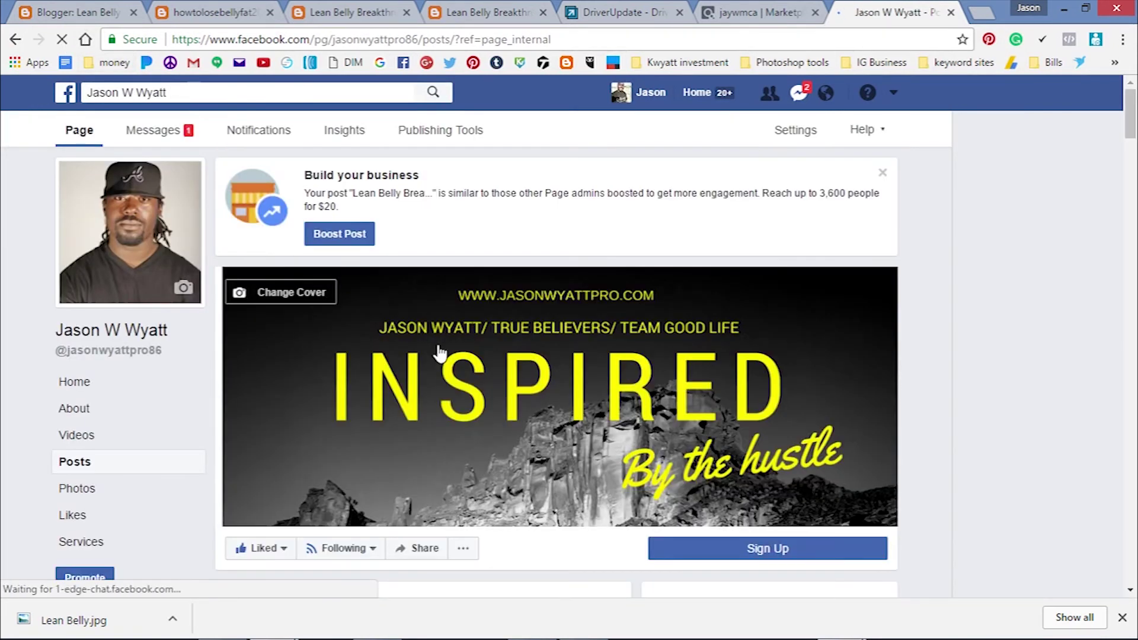
{"action": "scroll", "coordinate": [438, 353], "scroll_direction": "down", "scroll_amount": 5}
{"action": "scroll", "coordinate": [435, 353], "scroll_direction": "down", "scroll_amount": 4}
{"action": "scroll", "coordinate": [434, 353], "scroll_direction": "down", "scroll_amount": 3}
{"action": "scroll", "coordinate": [431, 354], "scroll_direction": "down", "scroll_amount": 4}
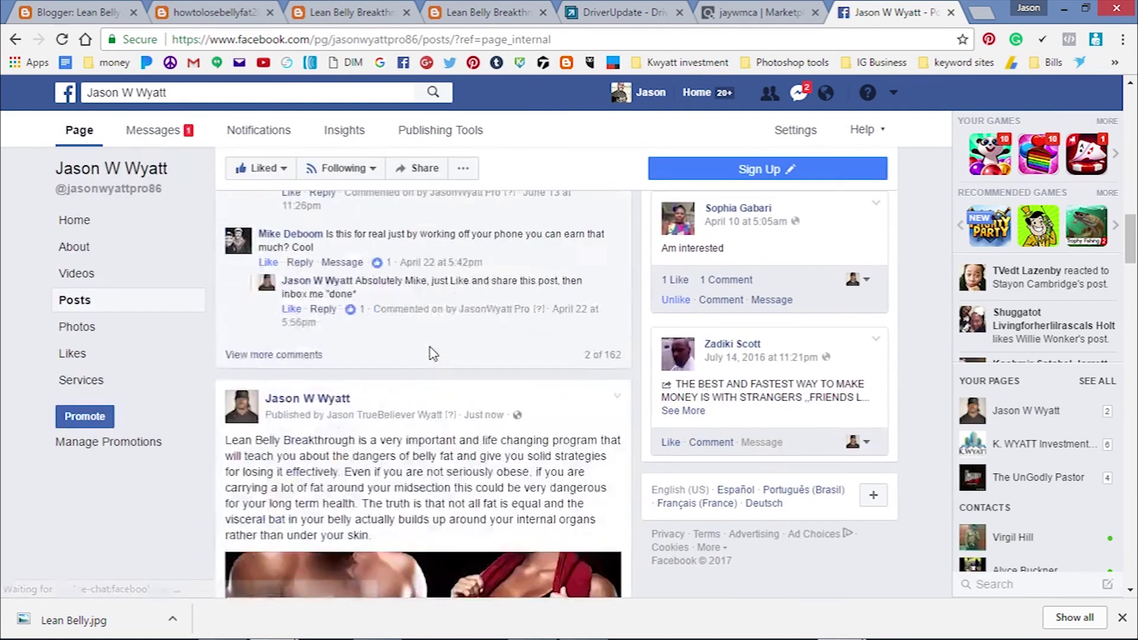
{"action": "scroll", "coordinate": [431, 353], "scroll_direction": "down", "scroll_amount": 4}
{"action": "scroll", "coordinate": [479, 340], "scroll_direction": "up", "scroll_amount": 1}
{"action": "scroll", "coordinate": [479, 341], "scroll_direction": "up", "scroll_amount": 2}
{"action": "scroll", "coordinate": [479, 340], "scroll_direction": "down", "scroll_amount": 2}
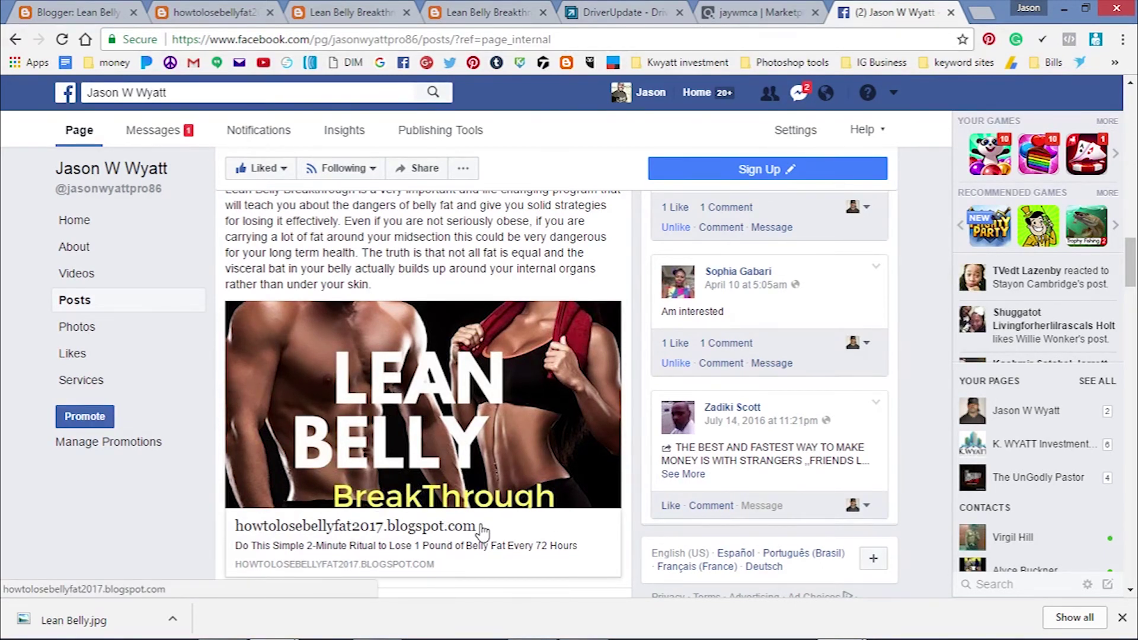
{"action": "scroll", "coordinate": [486, 530], "scroll_direction": "up", "scroll_amount": 2}
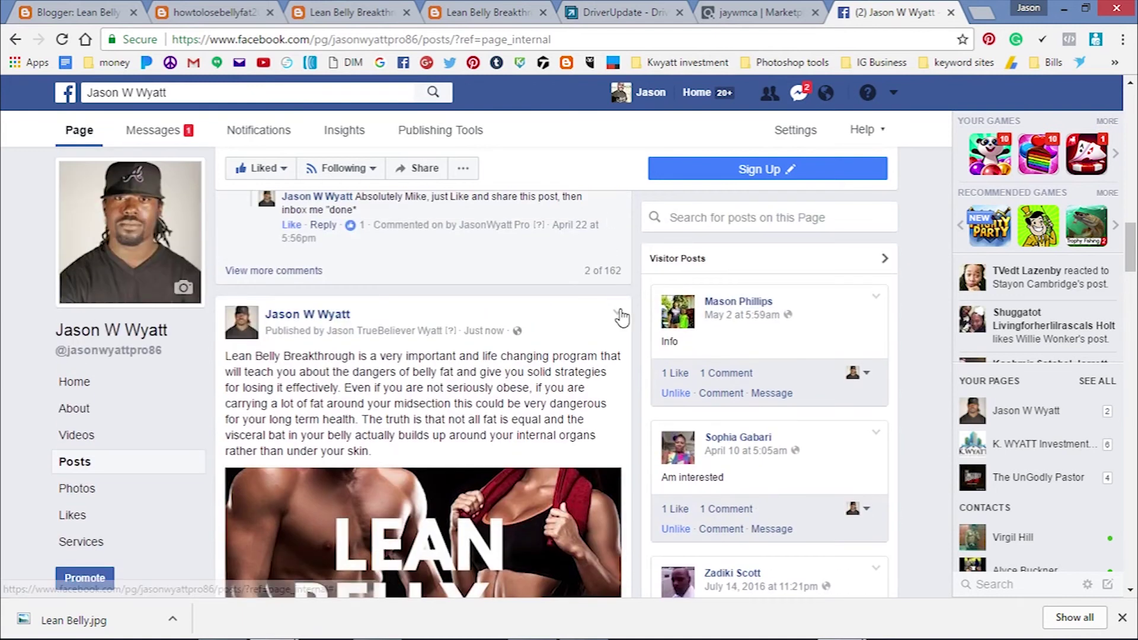
Step: Check the new post via Edit Post, cancel, then follow its link preview to the blogspot site
{"action": "left_click", "coordinate": [620, 315]}
{"action": "left_click", "coordinate": [573, 355]}
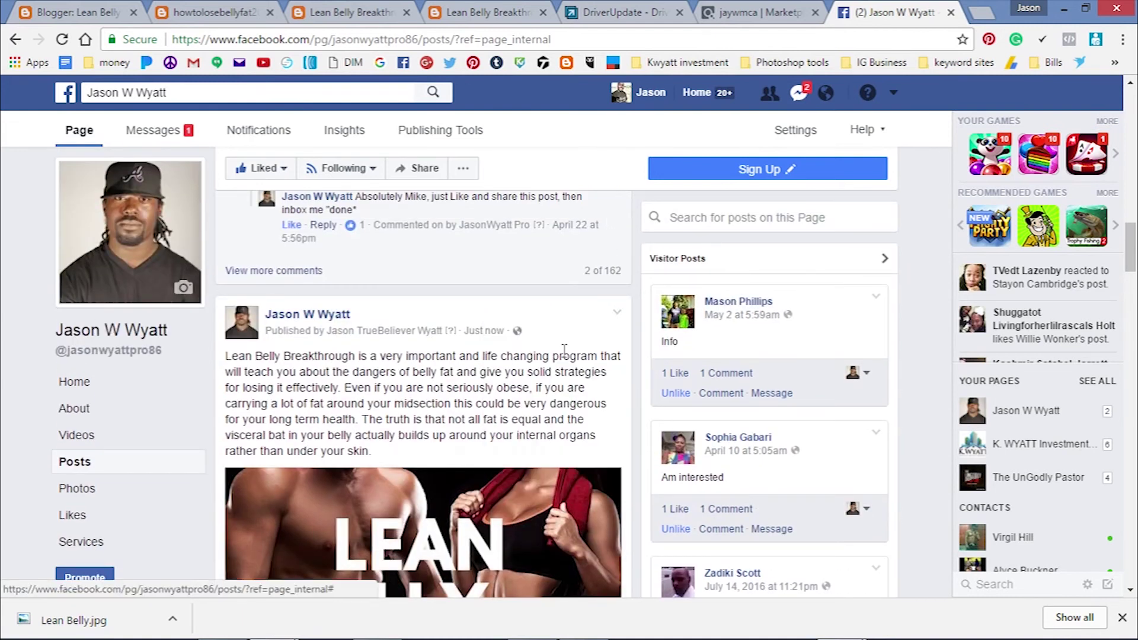
{"action": "left_click", "coordinate": [663, 396]}
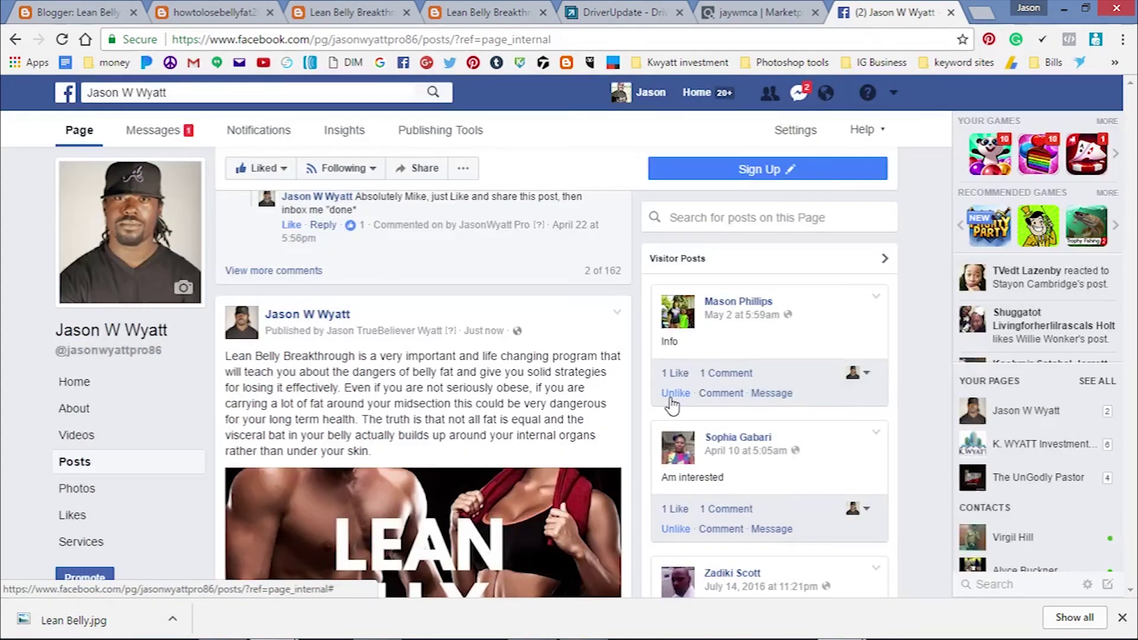
{"action": "scroll", "coordinate": [503, 494], "scroll_direction": "down", "scroll_amount": 1}
{"action": "scroll", "coordinate": [502, 494], "scroll_direction": "down", "scroll_amount": 2}
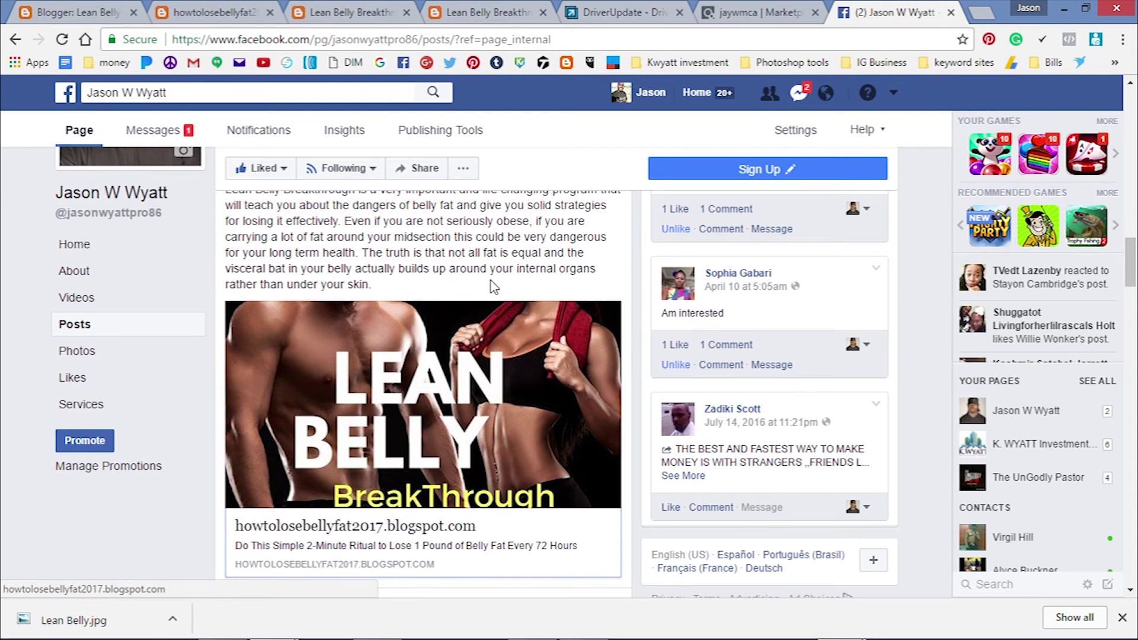
{"action": "scroll", "coordinate": [436, 520], "scroll_direction": "up", "scroll_amount": 2}
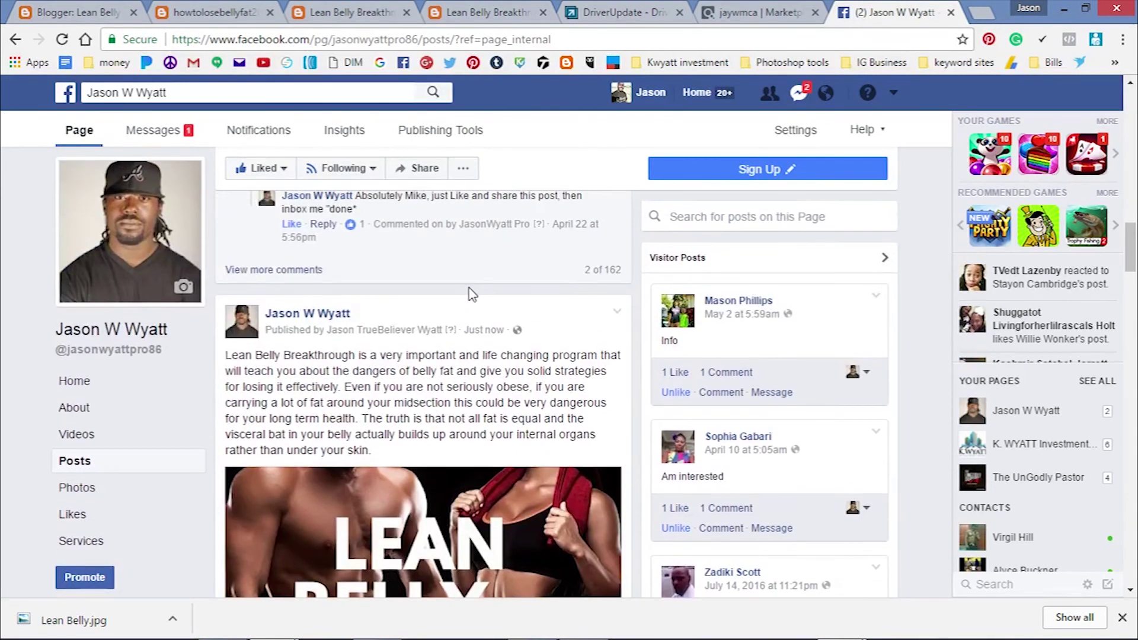
{"action": "scroll", "coordinate": [471, 293], "scroll_direction": "down", "scroll_amount": 1}
{"action": "scroll", "coordinate": [470, 296], "scroll_direction": "down", "scroll_amount": 2}
{"action": "scroll", "coordinate": [467, 299], "scroll_direction": "up", "scroll_amount": 1}
{"action": "scroll", "coordinate": [468, 299], "scroll_direction": "up", "scroll_amount": 1}
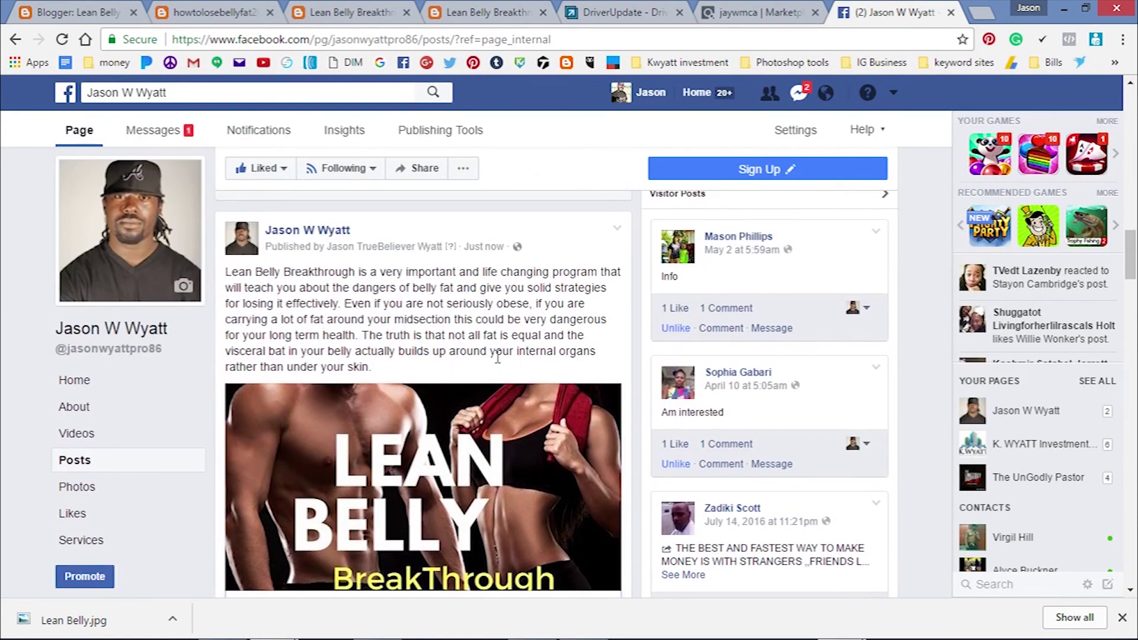
{"action": "scroll", "coordinate": [497, 356], "scroll_direction": "down", "scroll_amount": 1}
{"action": "left_click", "coordinate": [440, 385]}
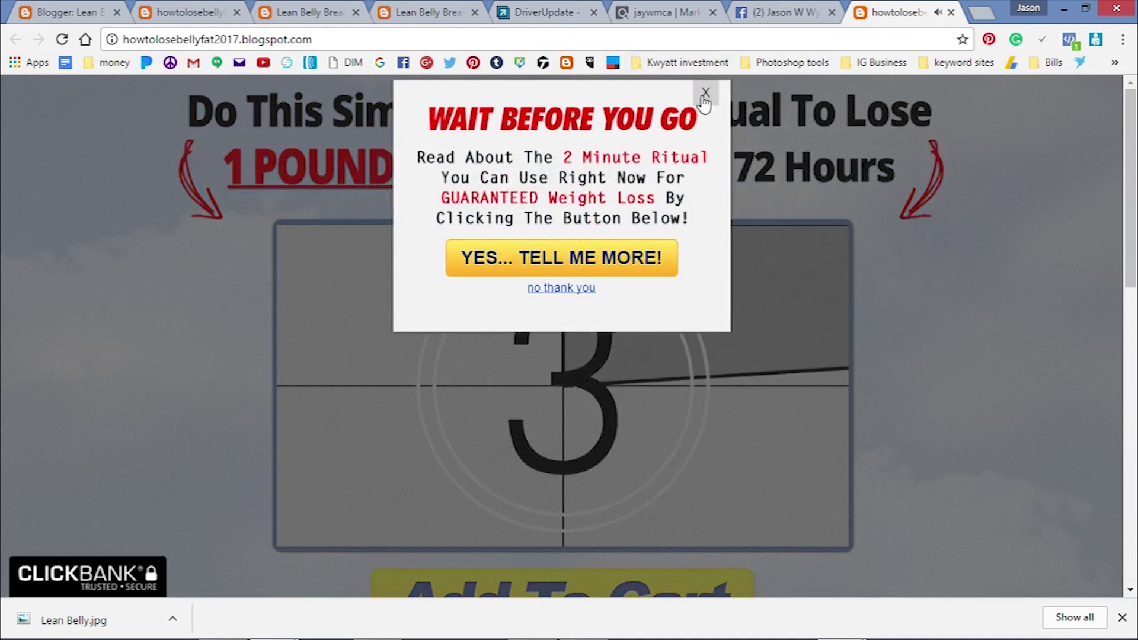
Step: Dismiss the sales page popup and close the ClickBank $37 order form tab, returning to Facebook
{"action": "left_click", "coordinate": [703, 100]}
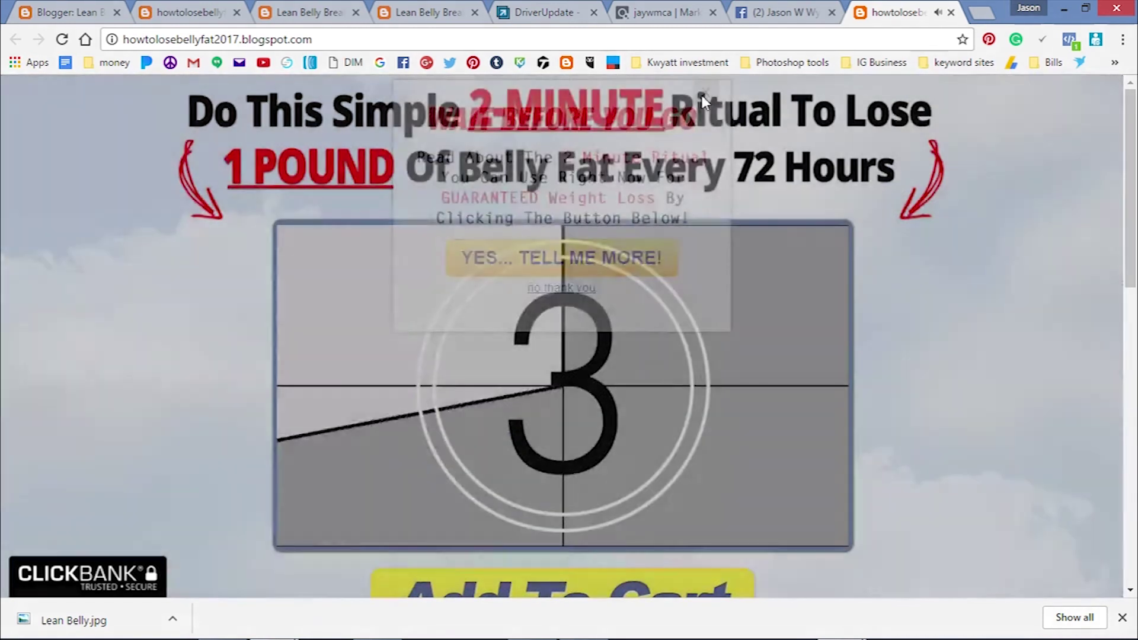
{"action": "scroll", "coordinate": [844, 323], "scroll_direction": "down", "scroll_amount": 3}
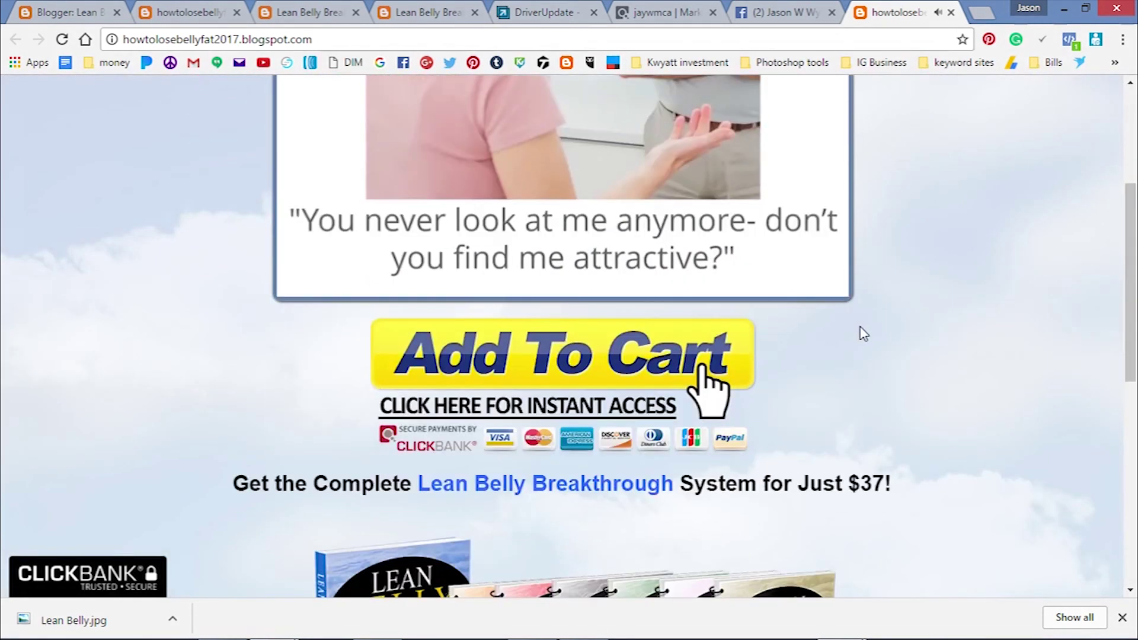
{"action": "scroll", "coordinate": [860, 336], "scroll_direction": "down", "scroll_amount": 3}
{"action": "scroll", "coordinate": [860, 338], "scroll_direction": "up", "scroll_amount": 2}
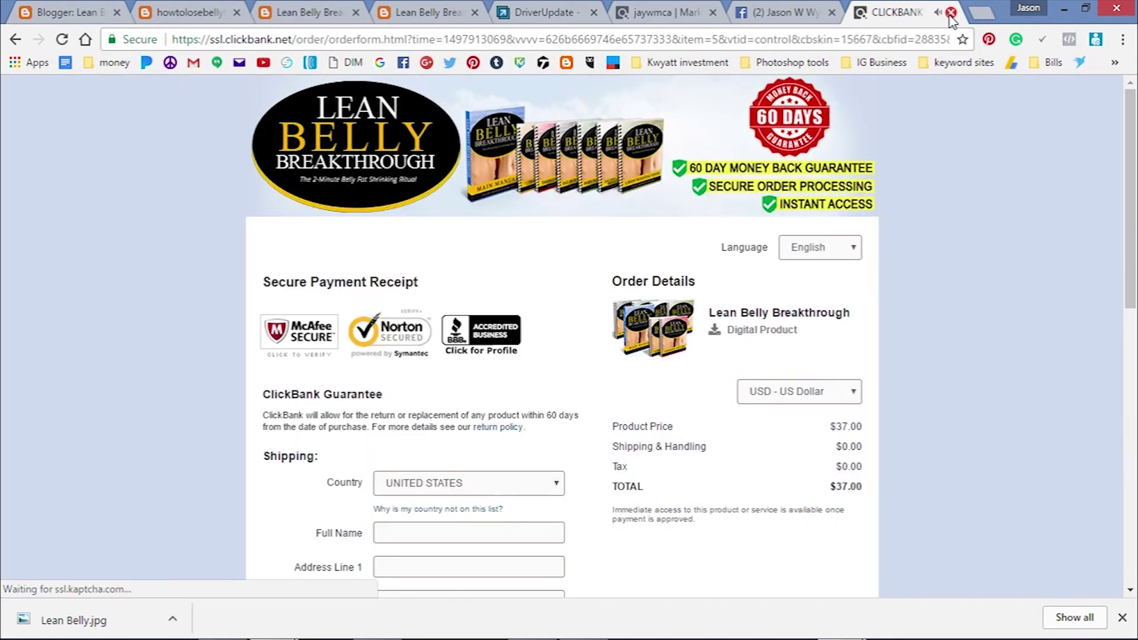
{"action": "left_click", "coordinate": [950, 13]}
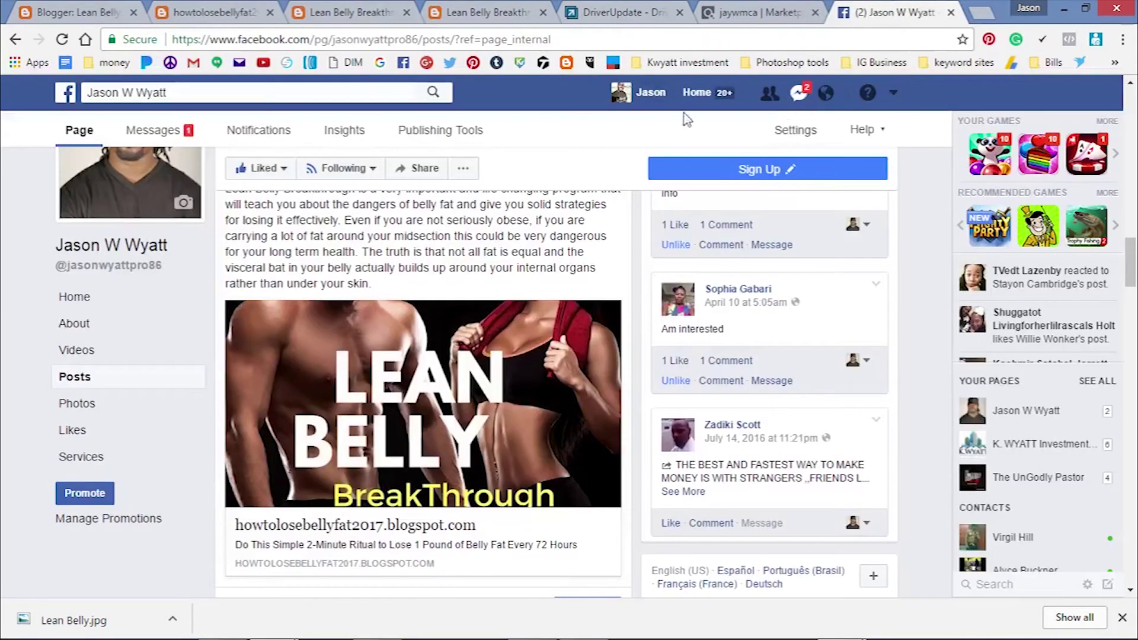
Step: Compare the blogspot sales page with the blog post and Edit Theme HTML tabs, ending on the sales page
{"action": "left_click", "coordinate": [212, 11]}
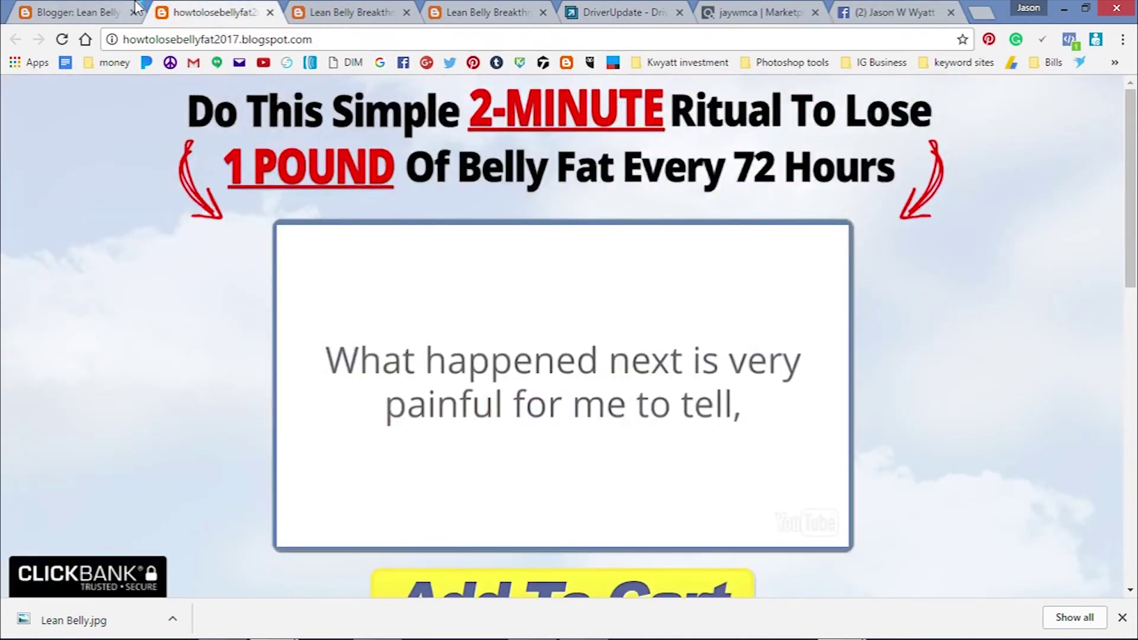
{"action": "left_click", "coordinate": [80, 11]}
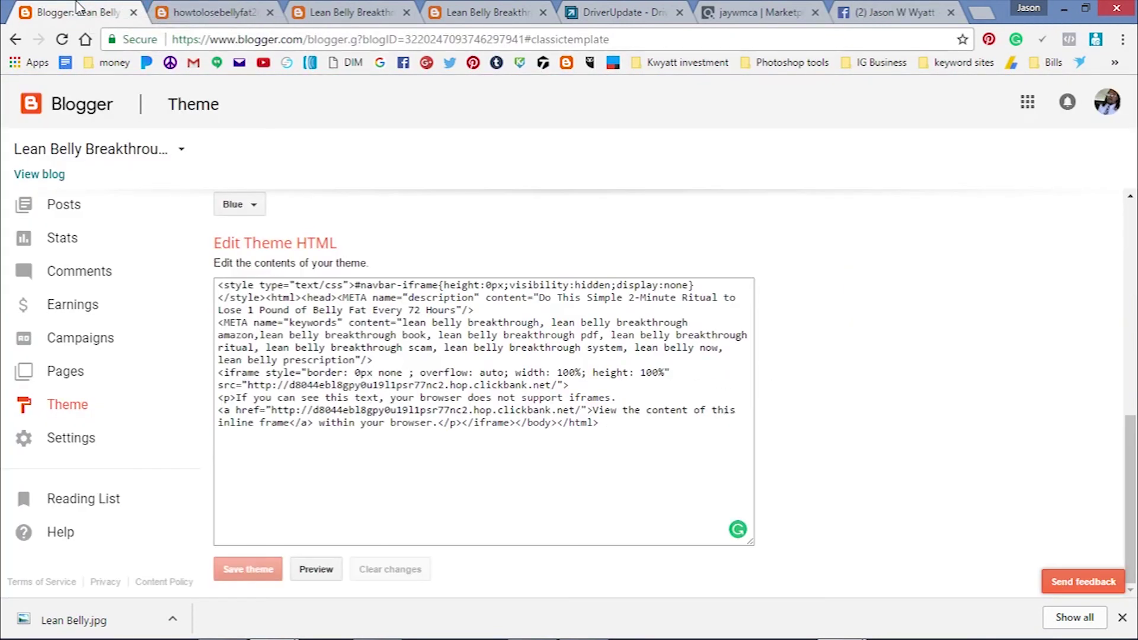
{"action": "left_click", "coordinate": [191, 7]}
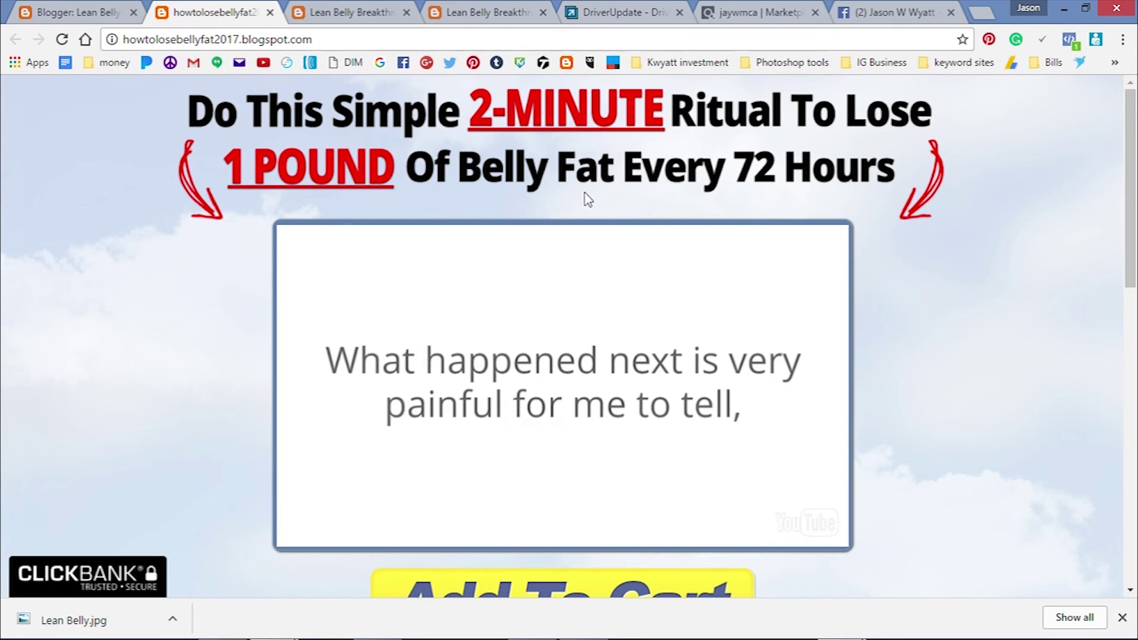
{"action": "scroll", "coordinate": [622, 267], "scroll_direction": "down", "scroll_amount": 3}
{"action": "scroll", "coordinate": [649, 289], "scroll_direction": "up", "scroll_amount": 3}
{"action": "left_click", "coordinate": [364, 9]}
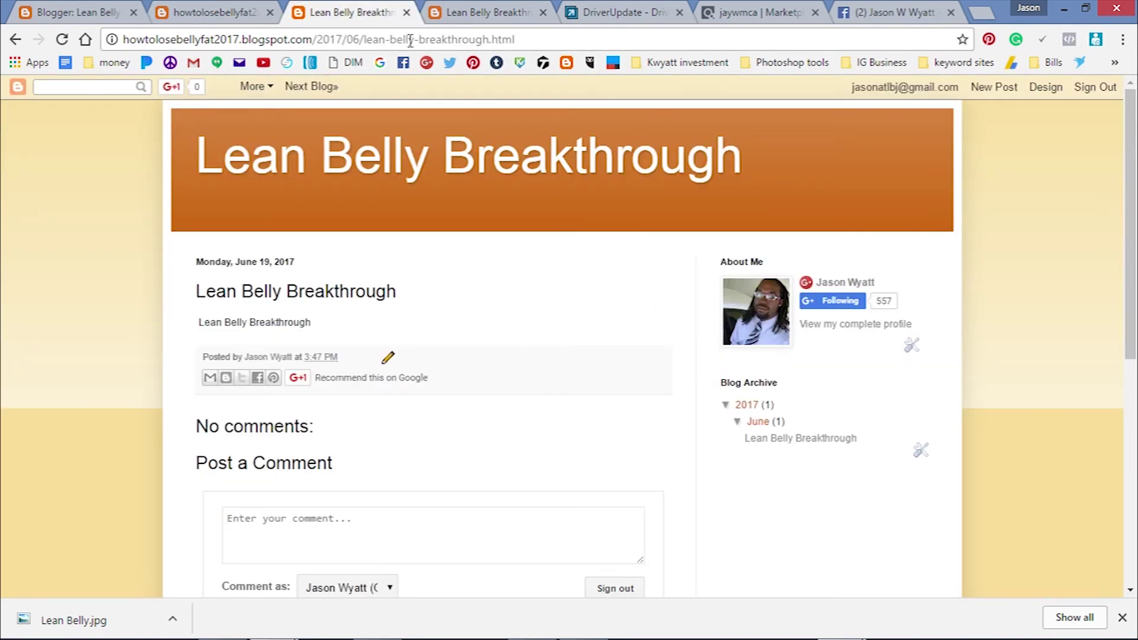
{"action": "left_click", "coordinate": [205, 11]}
{"action": "left_click", "coordinate": [79, 7]}
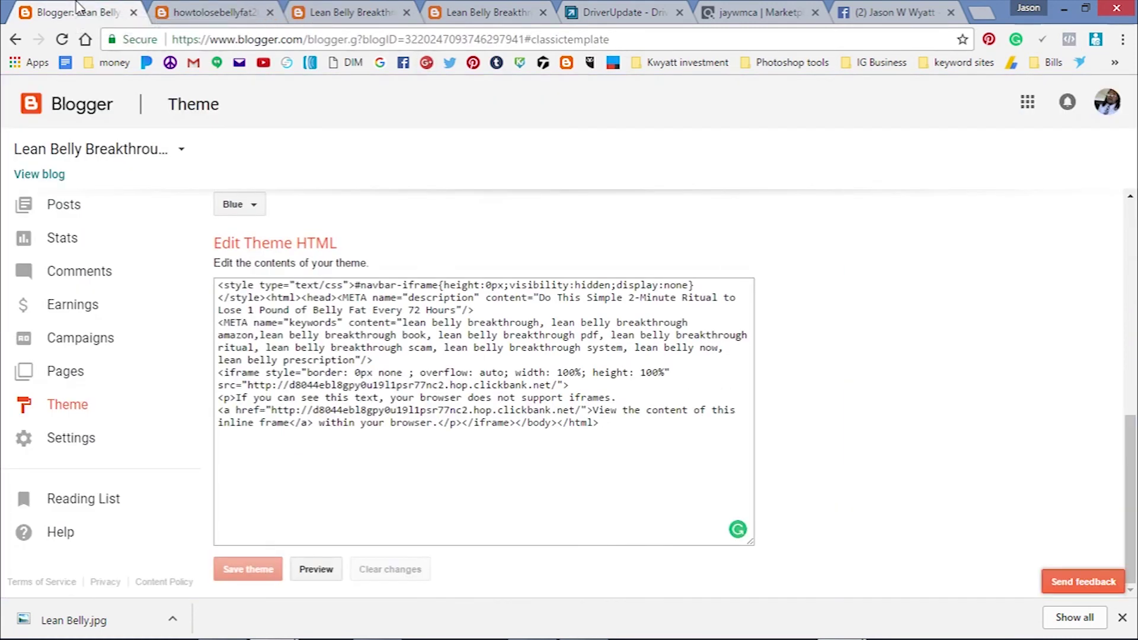
{"action": "scroll", "coordinate": [611, 195], "scroll_direction": "up", "scroll_amount": 1}
{"action": "left_click", "coordinate": [229, 9]}
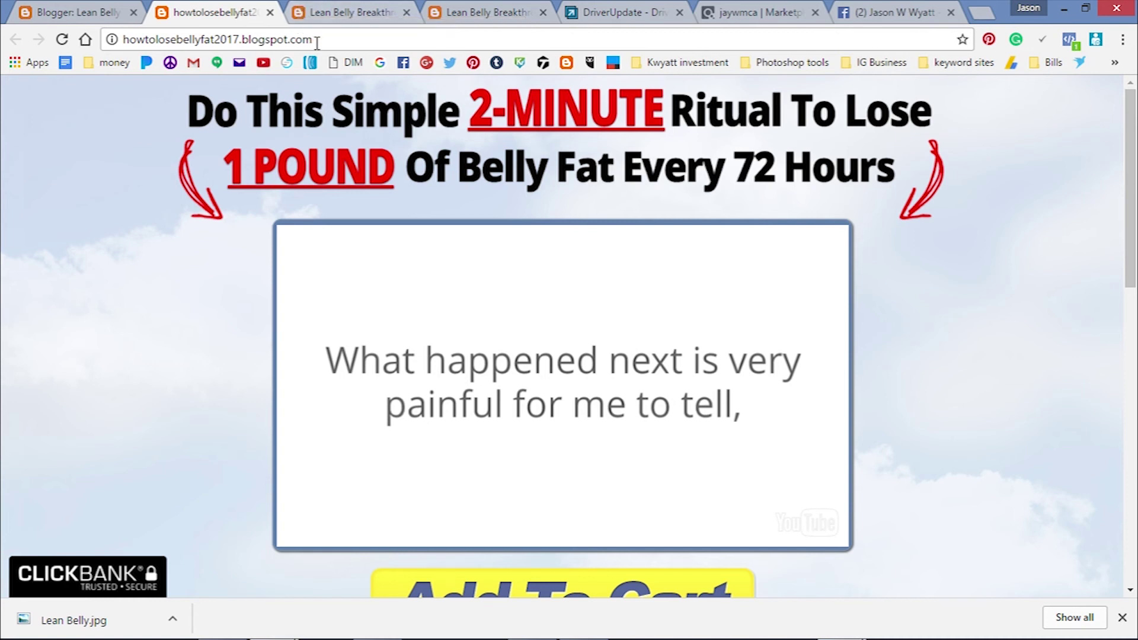
Step: Copy the blog's web address and go to the Google homepage
{"action": "left_click", "coordinate": [319, 39]}
{"action": "right_click", "coordinate": [131, 37]}
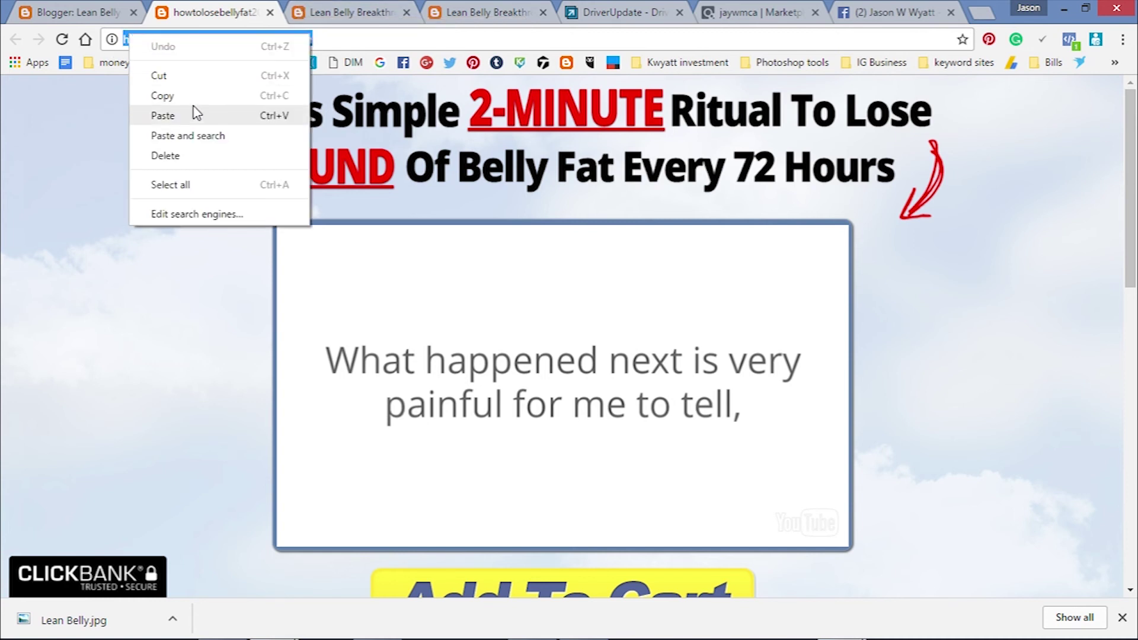
{"action": "left_click", "coordinate": [178, 95]}
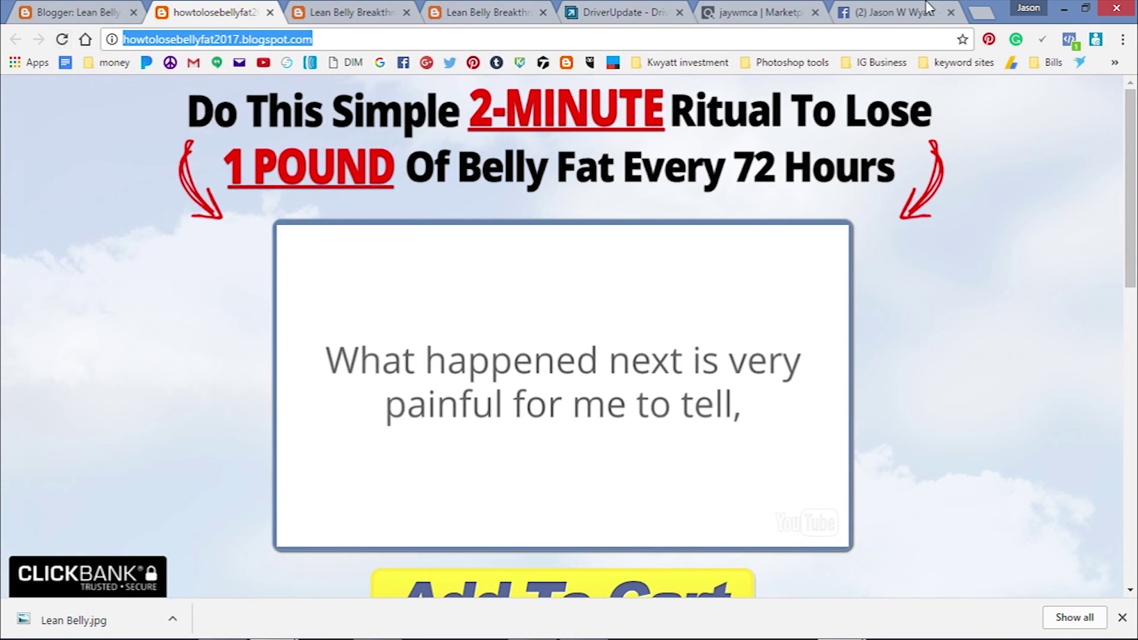
{"action": "left_click", "coordinate": [86, 39]}
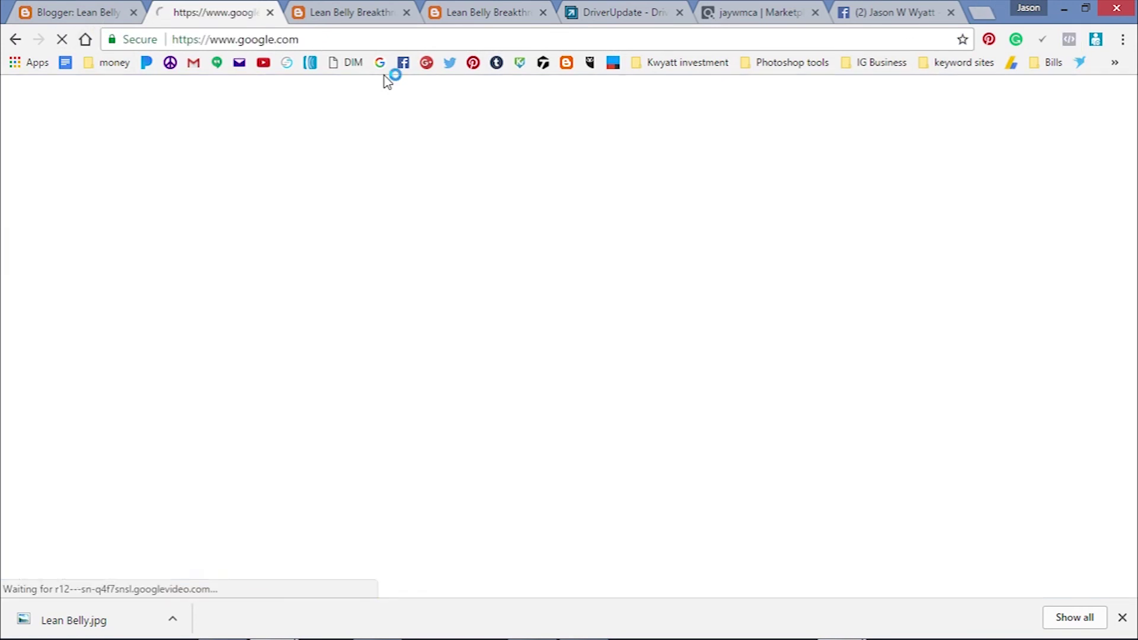
Step: Trim the pasted address down and search Google for how to lose belly fat 2017
{"action": "left_click", "coordinate": [440, 363]}
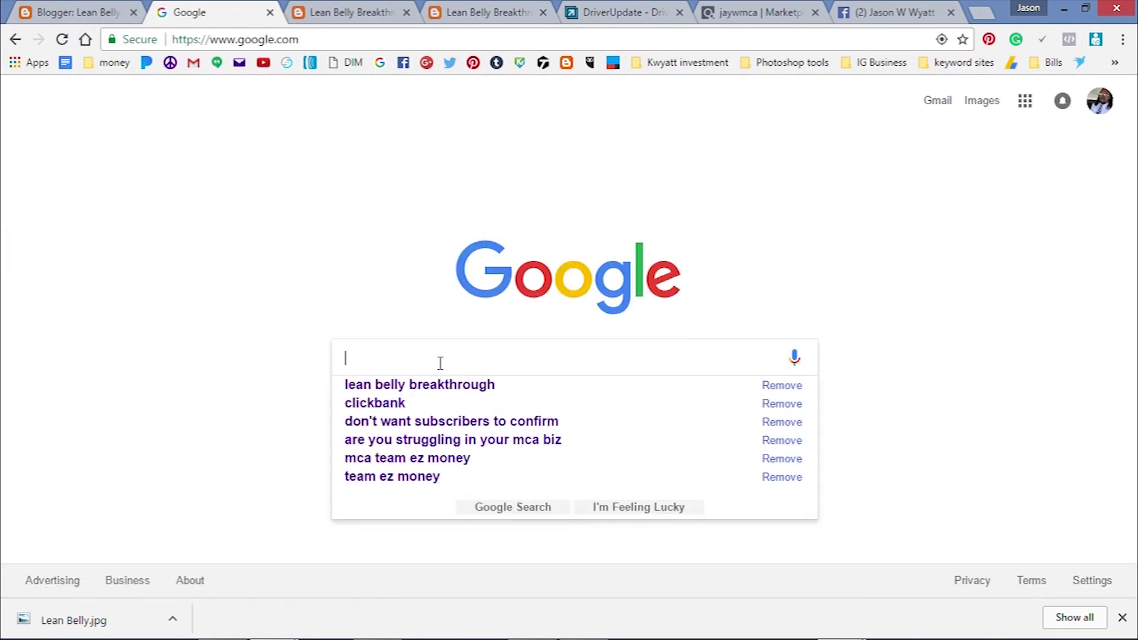
{"action": "type", "text": "http://howtolosebellyfat2017.blogspot.com/"}
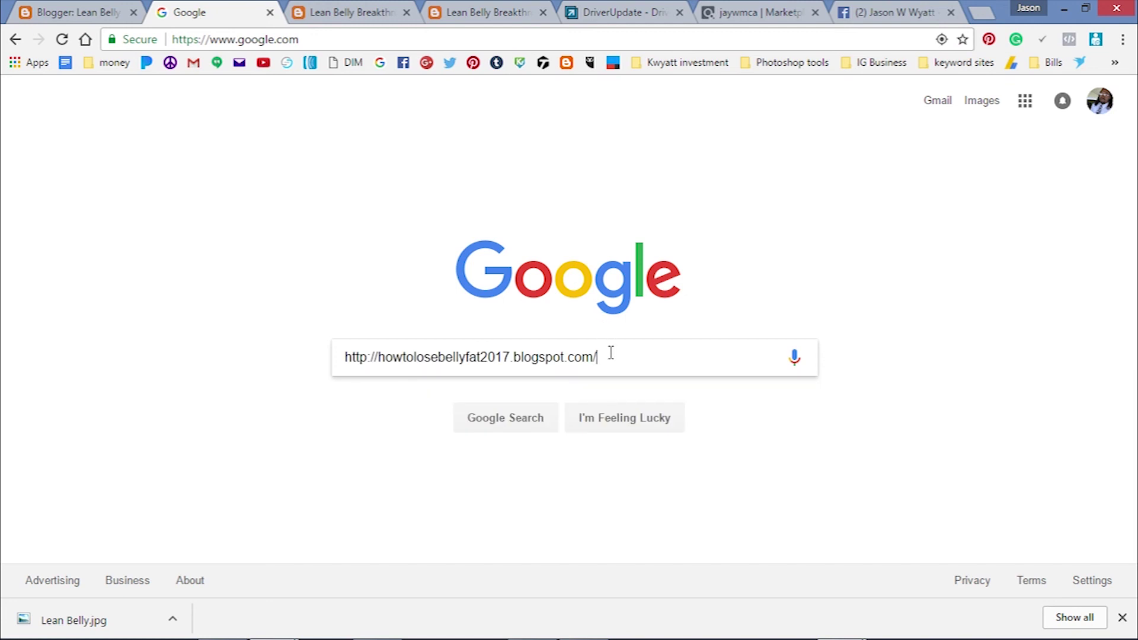
{"action": "left_click_drag", "start_coordinate": [614, 353], "coordinate": [513, 356]}
{"action": "key", "text": "BackSpace"}
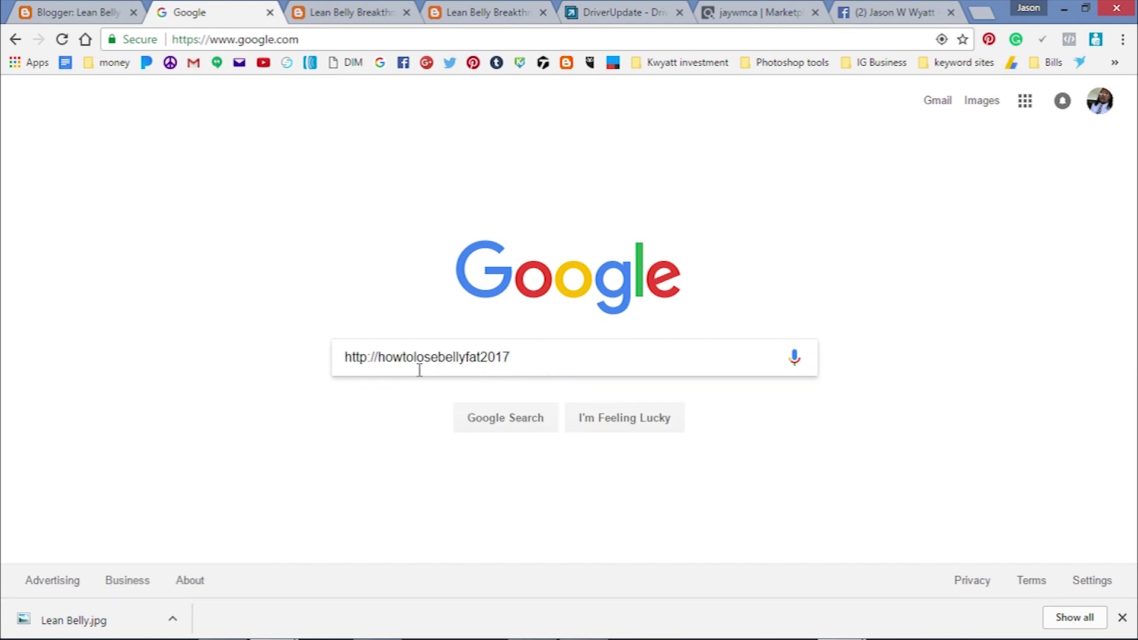
{"action": "left_click_drag", "start_coordinate": [373, 357], "coordinate": [325, 360]}
{"action": "key", "text": "BackSpace"}
{"action": "key", "text": "Delete"}
{"action": "key", "text": "Delete"}
{"action": "type", "text": "H"}
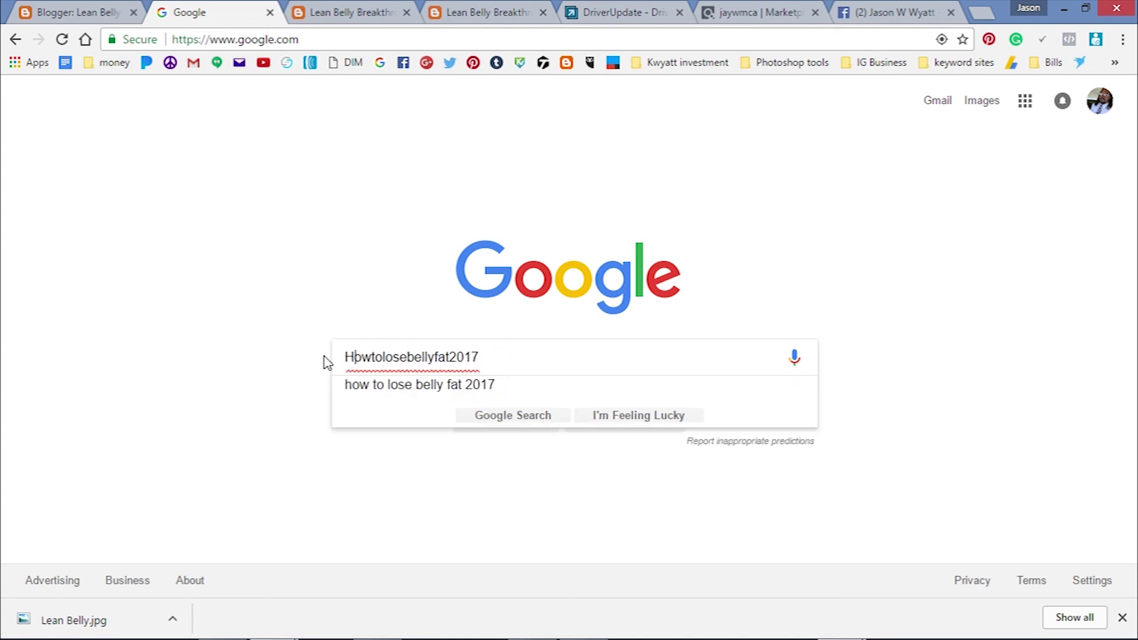
{"action": "left_click", "coordinate": [413, 385]}
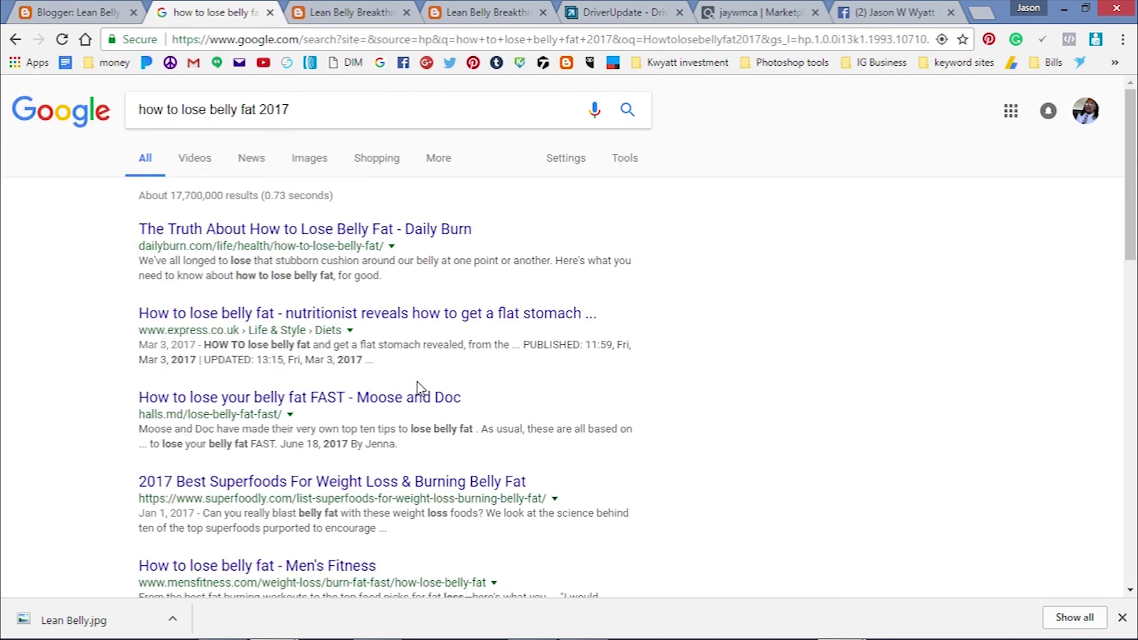
{"action": "scroll", "coordinate": [419, 389], "scroll_direction": "down", "scroll_amount": 1}
{"action": "scroll", "coordinate": [388, 258], "scroll_direction": "down", "scroll_amount": 2}
{"action": "scroll", "coordinate": [406, 275], "scroll_direction": "down", "scroll_amount": 3}
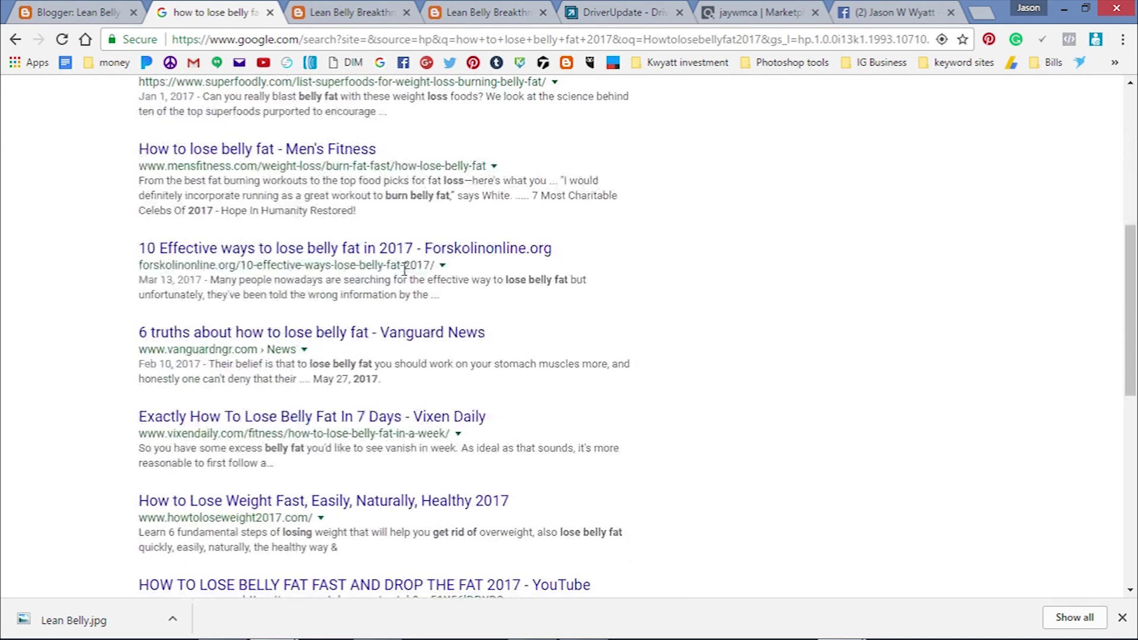
{"action": "scroll", "coordinate": [404, 269], "scroll_direction": "down", "scroll_amount": 2}
{"action": "scroll", "coordinate": [405, 268], "scroll_direction": "down", "scroll_amount": 2}
{"action": "scroll", "coordinate": [405, 276], "scroll_direction": "down", "scroll_amount": 1}
{"action": "left_click", "coordinate": [407, 283]}
{"action": "scroll", "coordinate": [402, 287], "scroll_direction": "down", "scroll_amount": 2}
{"action": "scroll", "coordinate": [499, 278], "scroll_direction": "up", "scroll_amount": 4}
{"action": "scroll", "coordinate": [498, 285], "scroll_direction": "up", "scroll_amount": 5}
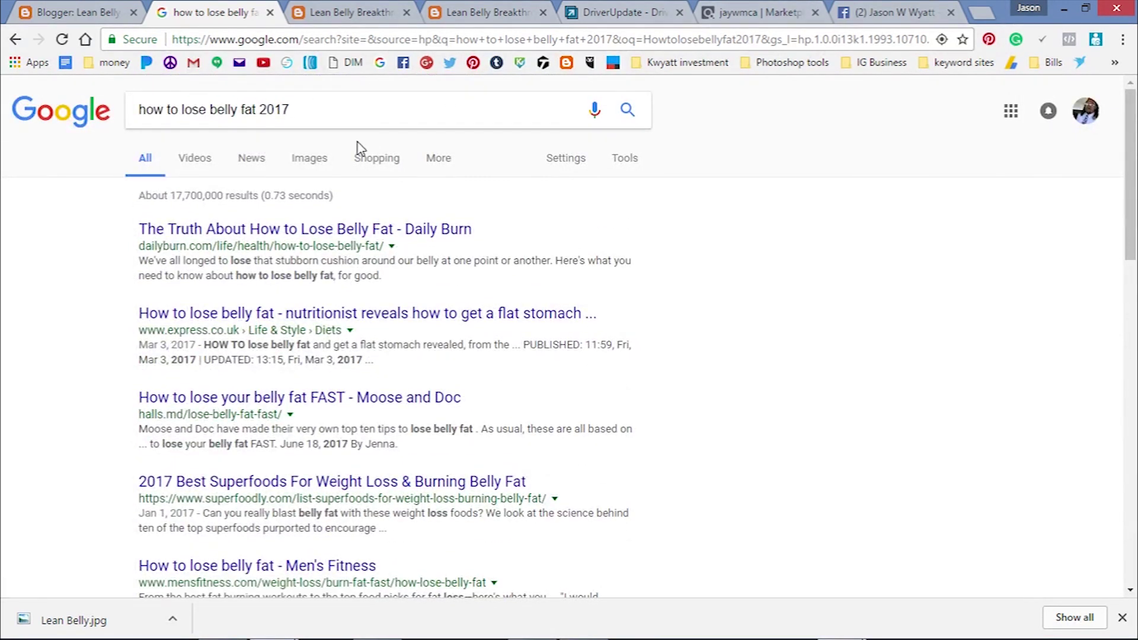
Step: Search the full blogspot address, getting 4 results, and open the first Zone-H.org result
{"action": "triple_click", "coordinate": [303, 111]}
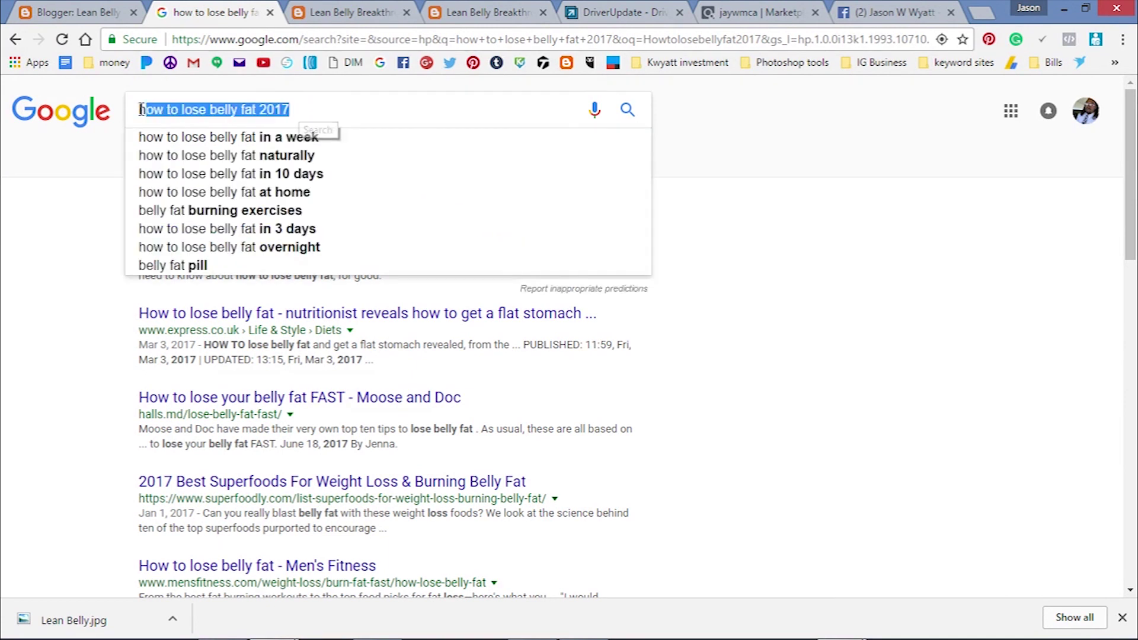
{"action": "key", "text": "BackSpace"}
{"action": "type", "text": "http://howtolosebellyfat2017.blogspot.com/"}
{"action": "key", "text": "Return"}
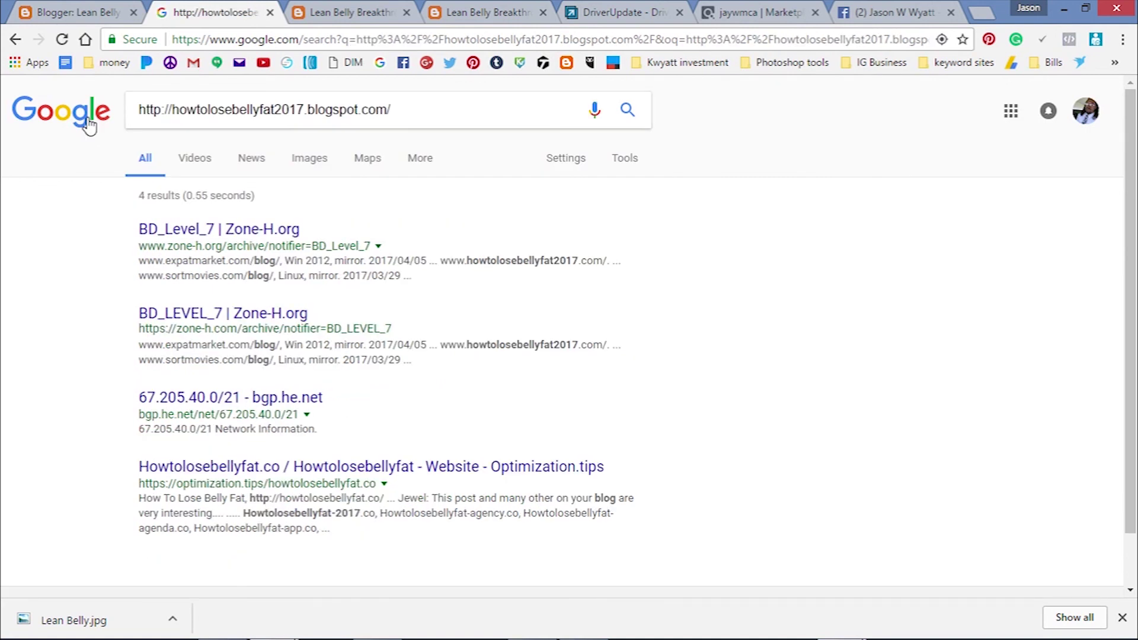
{"action": "scroll", "coordinate": [394, 287], "scroll_direction": "down", "scroll_amount": 2}
{"action": "scroll", "coordinate": [414, 304], "scroll_direction": "up", "scroll_amount": 2}
{"action": "left_click", "coordinate": [223, 229]}
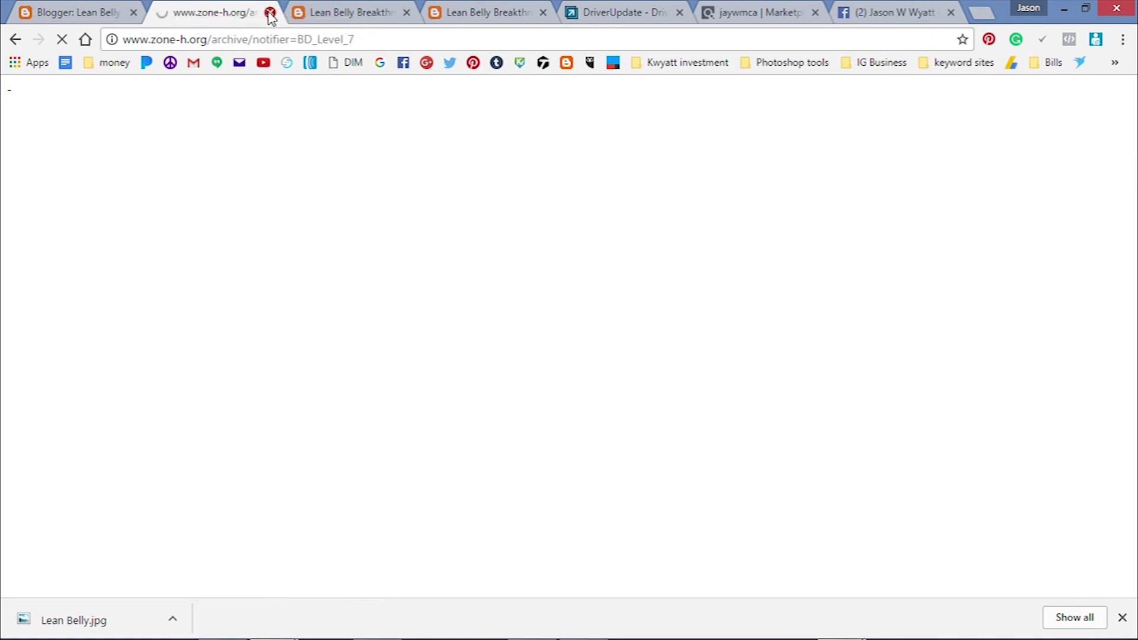
Step: Close the Zone-H and both Lean Belly Breakthrough tabs and return to the Blogger theme HTML editor
{"action": "left_click", "coordinate": [270, 13]}
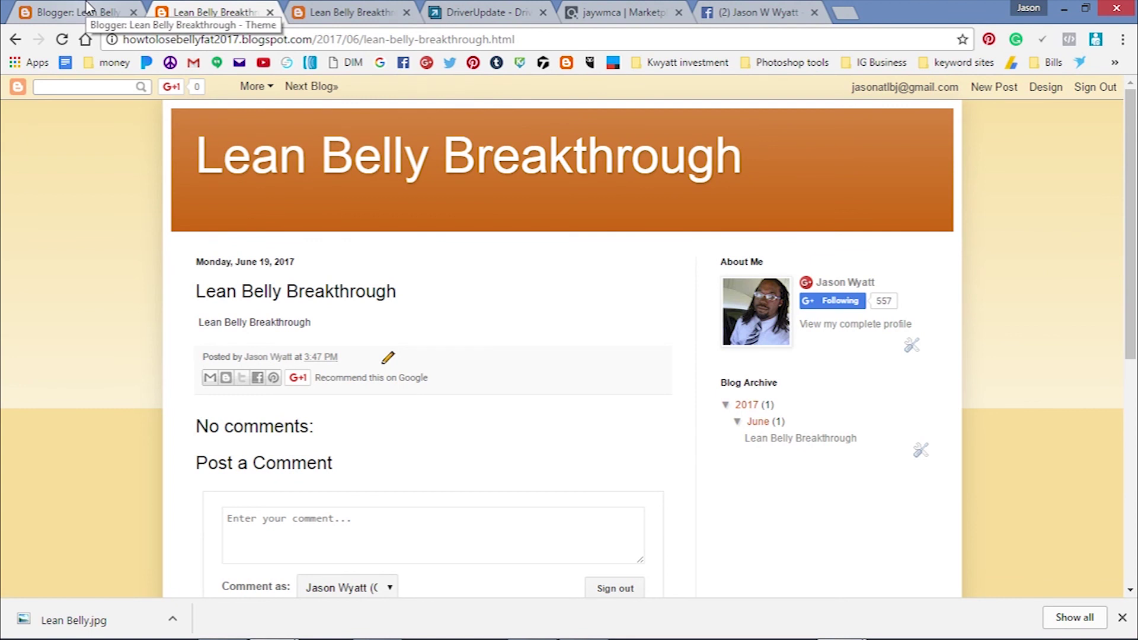
{"action": "left_click", "coordinate": [271, 12]}
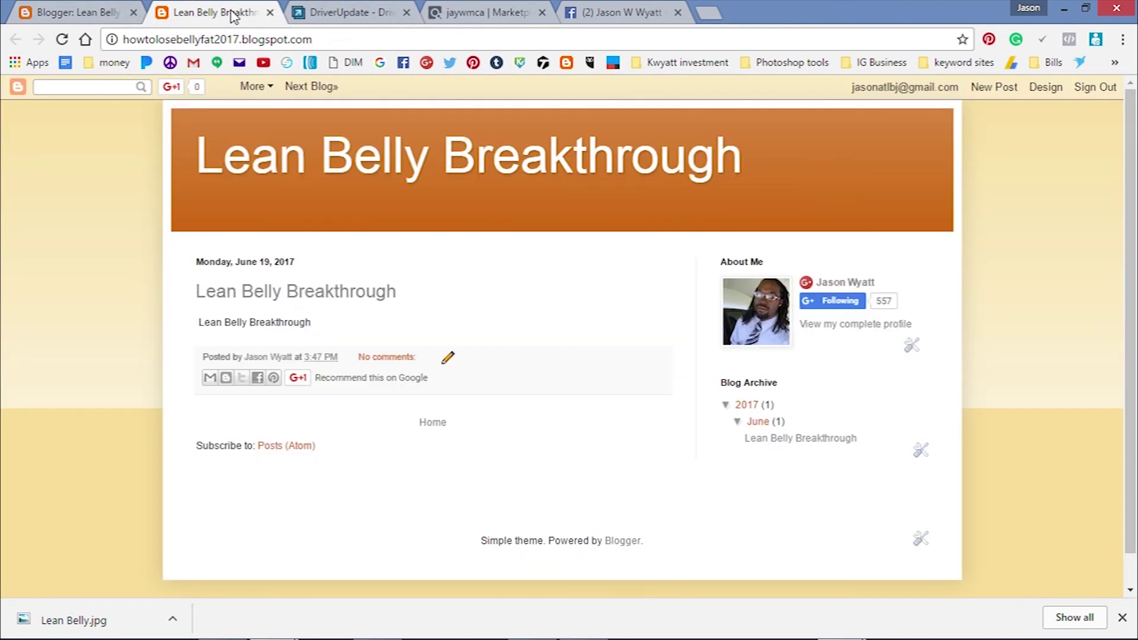
{"action": "left_click", "coordinate": [272, 14]}
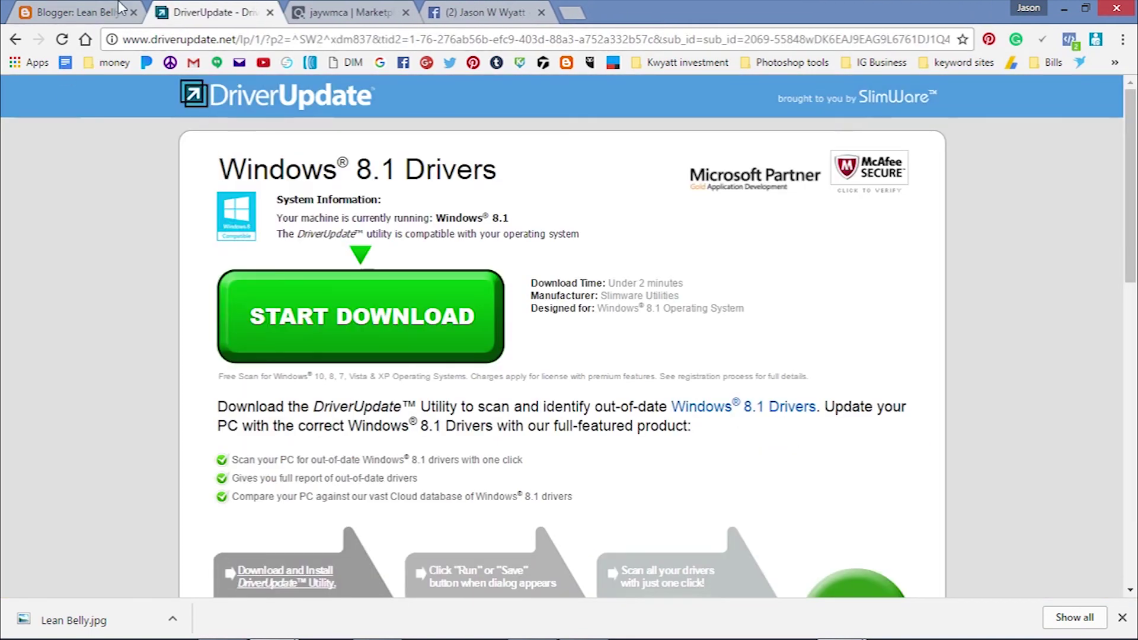
{"action": "left_click", "coordinate": [91, 11]}
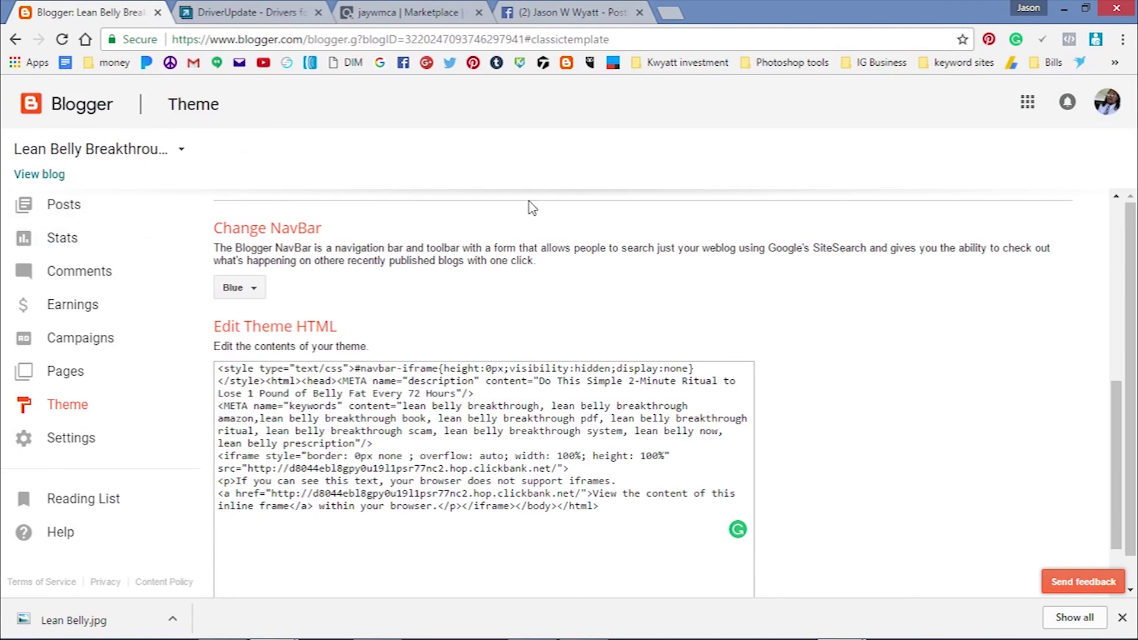